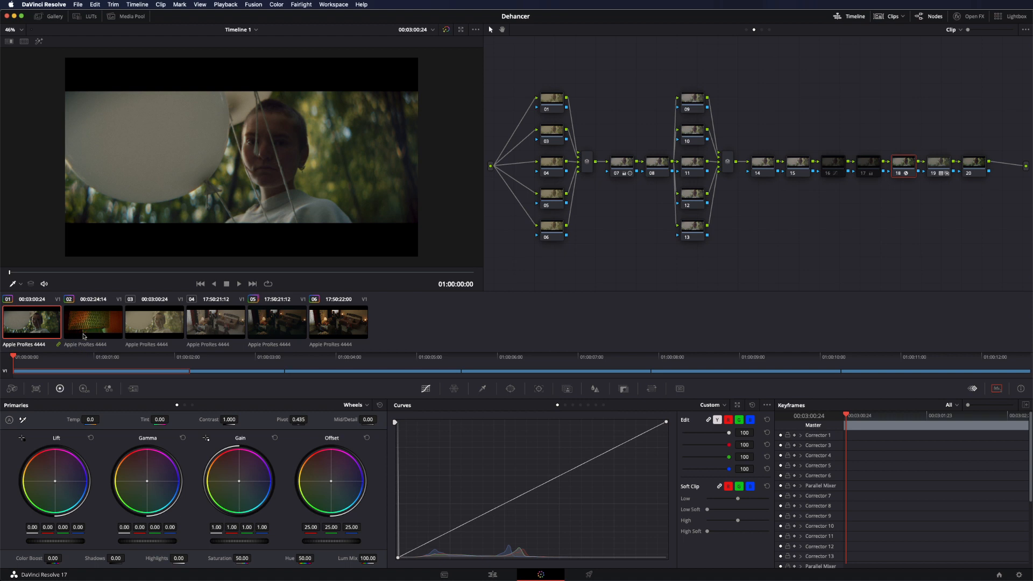
Step: Find the Dehancer Pro effect in the OpenFX library and apply it to node 01 of the third clip
{"action": "left_click", "coordinate": [155, 330]}
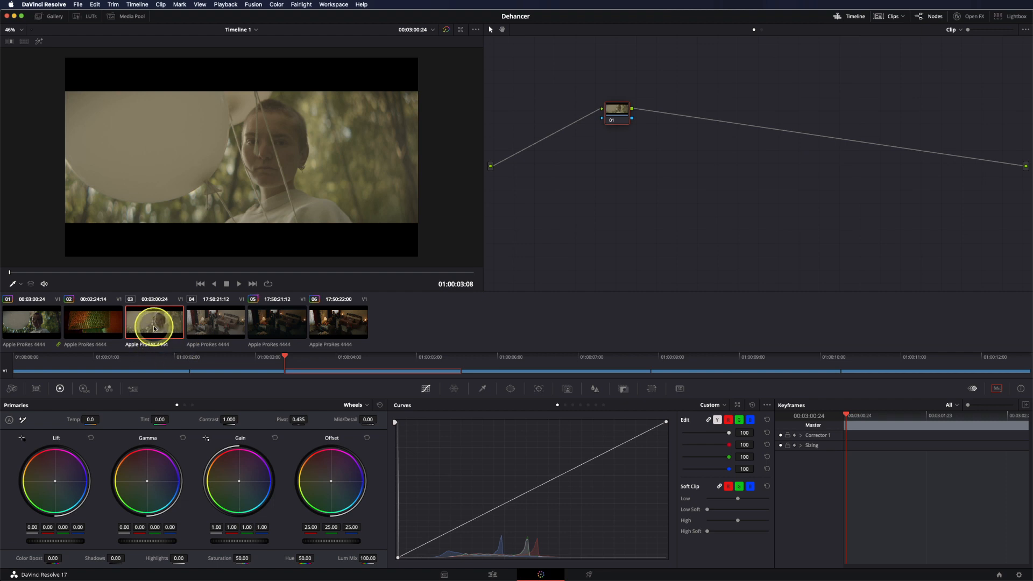
{"action": "left_click", "coordinate": [968, 16]}
{"action": "left_click", "coordinate": [1009, 30]}
{"action": "type", "text": "dehanc"}
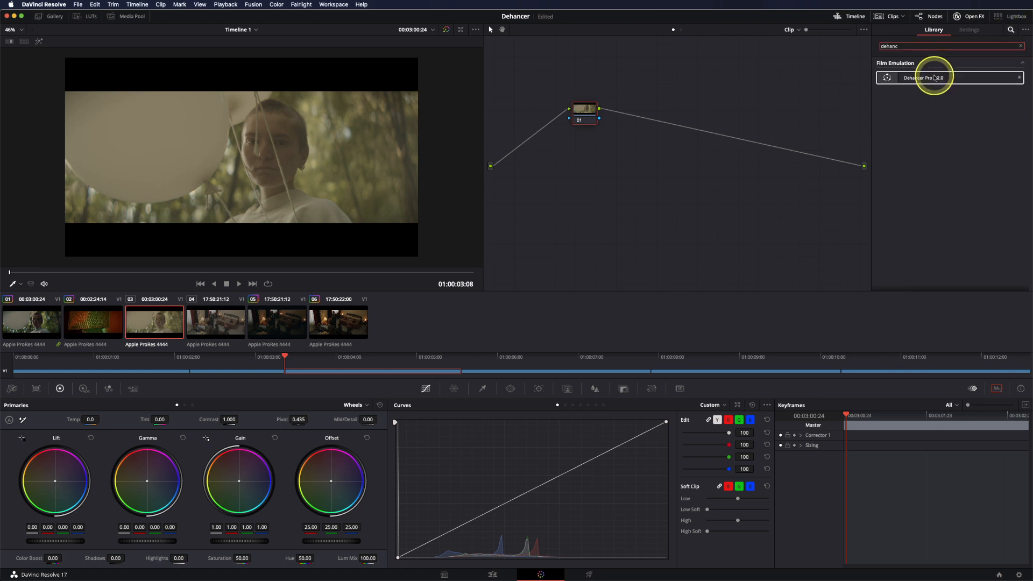
{"action": "left_click_drag", "start_coordinate": [934, 77], "coordinate": [571, 132]}
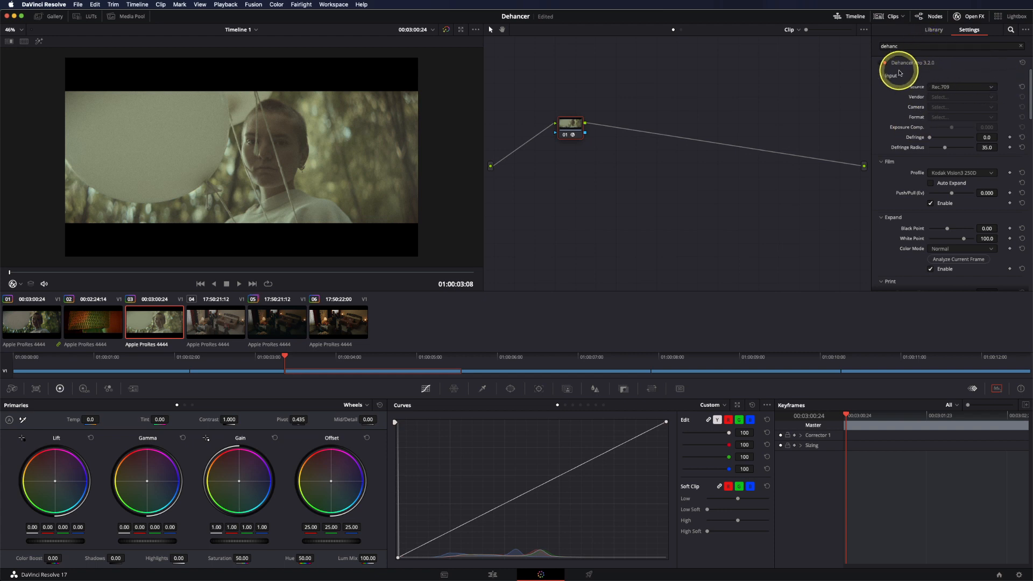
Step: Set the Dehancer input source to Choose Camera
{"action": "scroll", "coordinate": [885, 201], "scroll_direction": "down", "scroll_amount": 15}
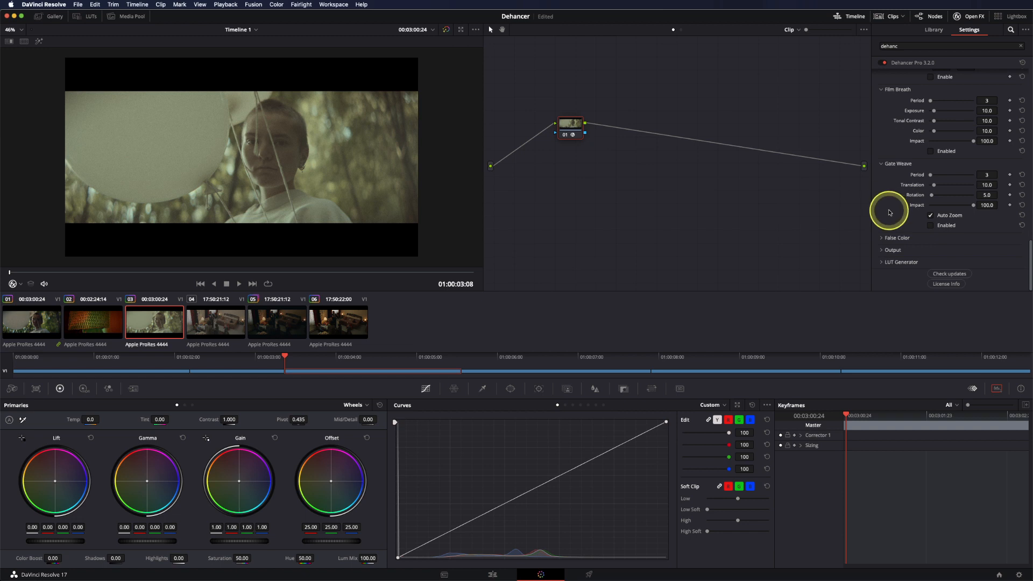
{"action": "scroll", "coordinate": [890, 211], "scroll_direction": "up", "scroll_amount": 15}
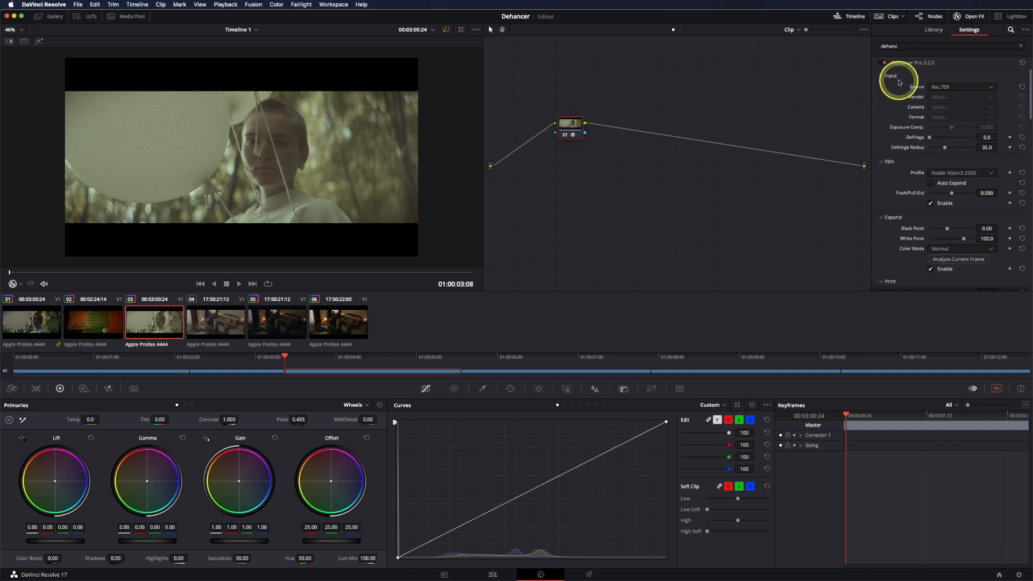
{"action": "left_click", "coordinate": [935, 87]}
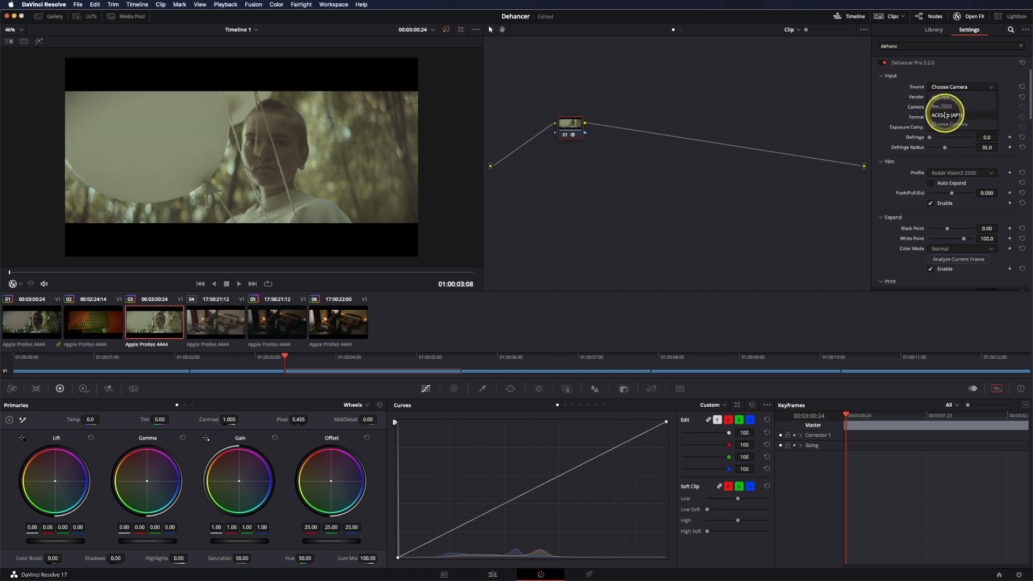
Step: Try Kinefinity and Sony as the camera vendor in the Dehancer input settings
{"action": "left_click", "coordinate": [941, 97]}
{"action": "left_click", "coordinate": [941, 161]}
{"action": "left_click", "coordinate": [948, 97]}
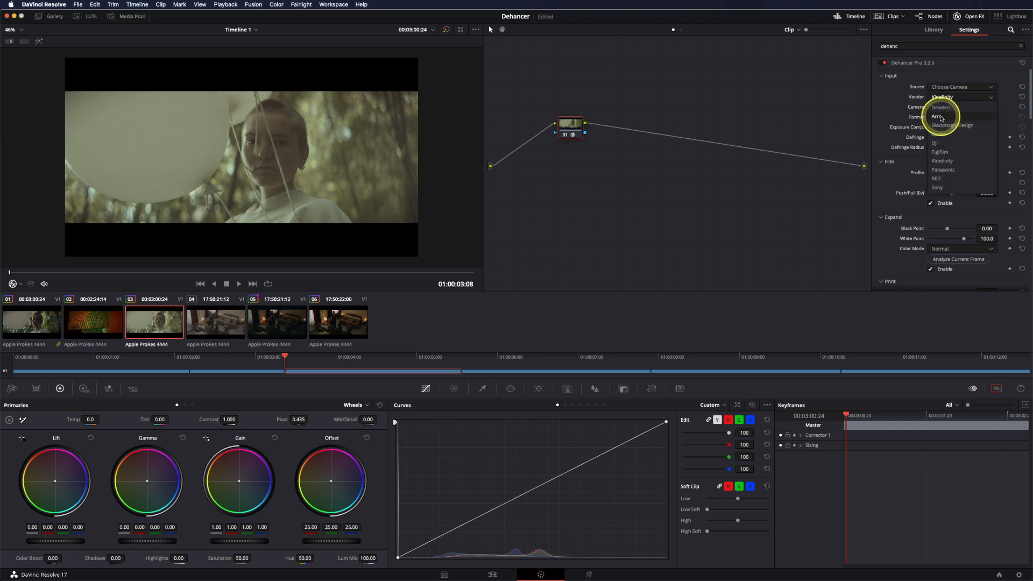
{"action": "left_click", "coordinate": [940, 190]}
Step: Set the input camera to the Blackmagic Design Pocket Cinema Camera 4K with the Film format
{"action": "left_click", "coordinate": [948, 98]}
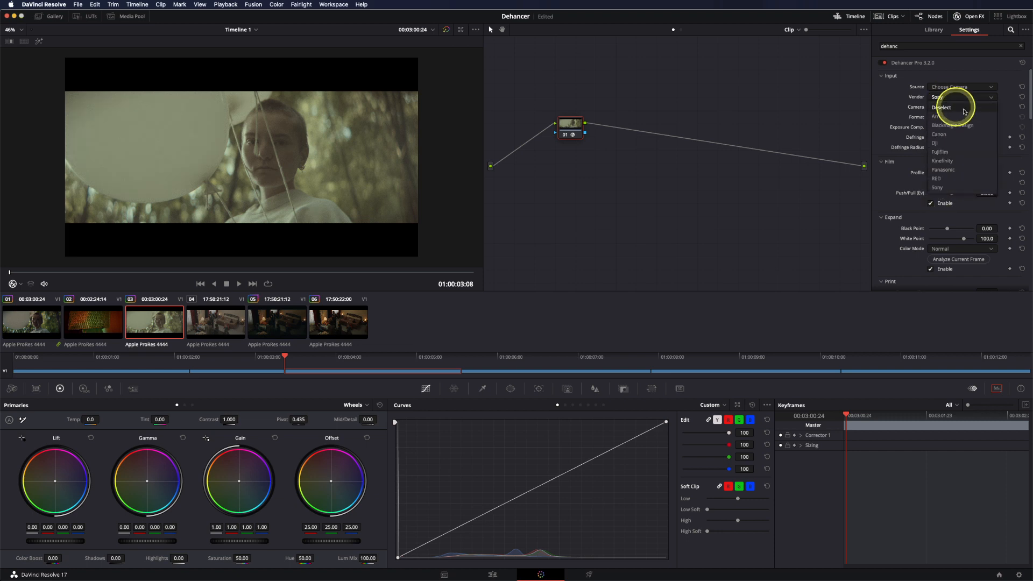
{"action": "left_click", "coordinate": [947, 126]}
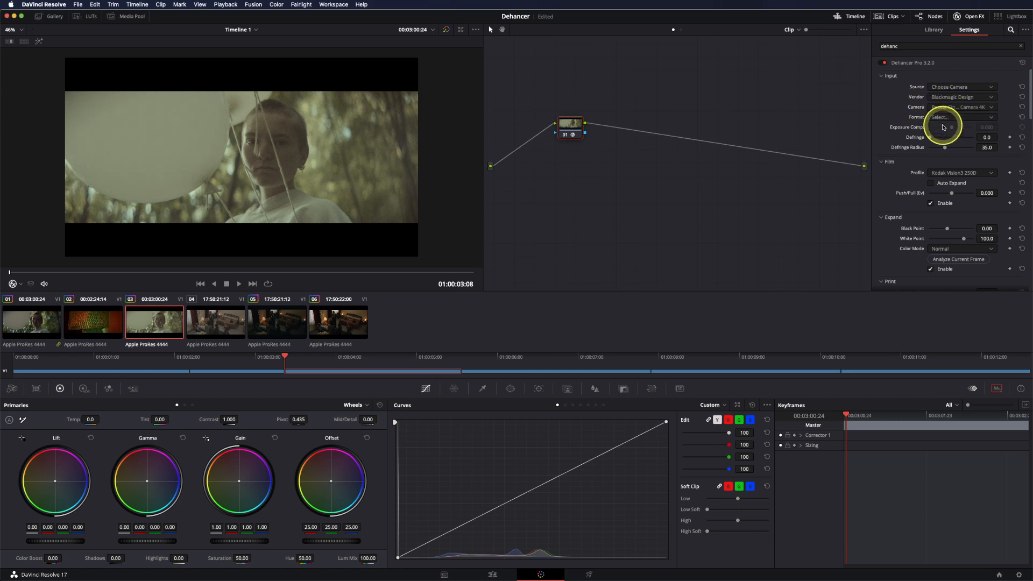
{"action": "left_click", "coordinate": [933, 118]}
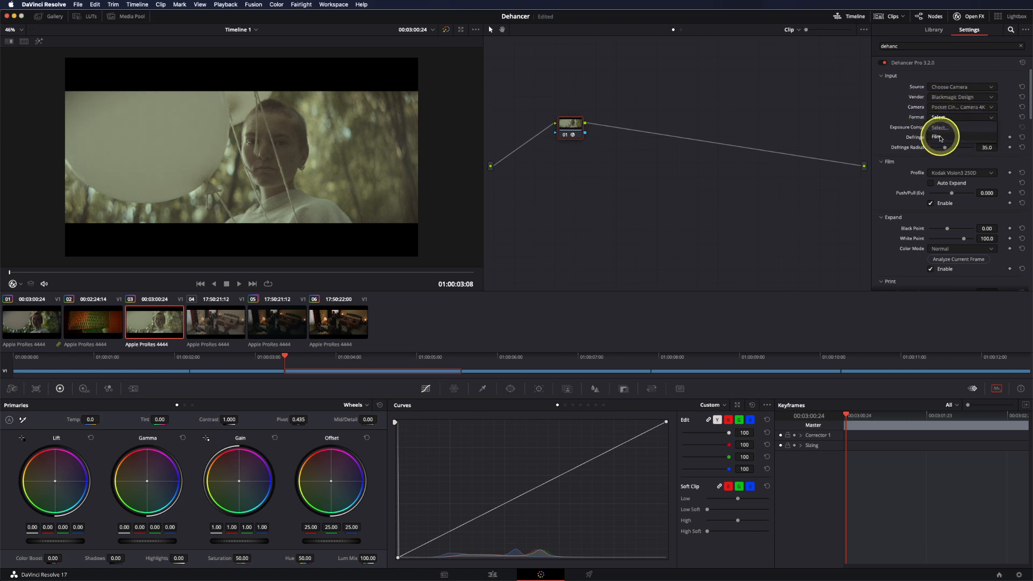
{"action": "left_click", "coordinate": [939, 138]}
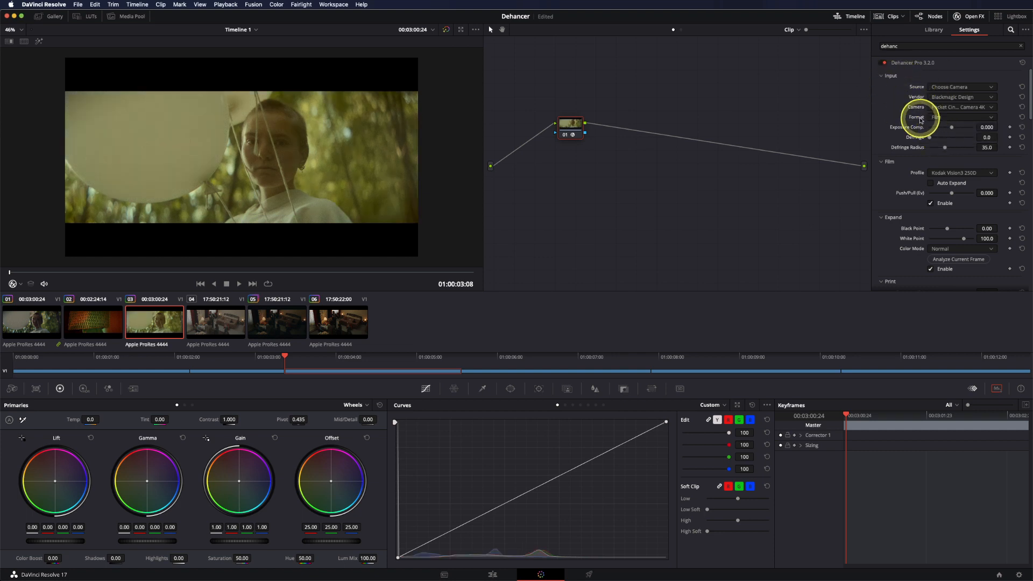
Step: Try adjusting the input exposure compensation and reset it to its default
{"action": "scroll", "coordinate": [212, 160], "scroll_direction": "up", "scroll_amount": 3}
{"action": "scroll", "coordinate": [211, 160], "scroll_direction": "up", "scroll_amount": 1}
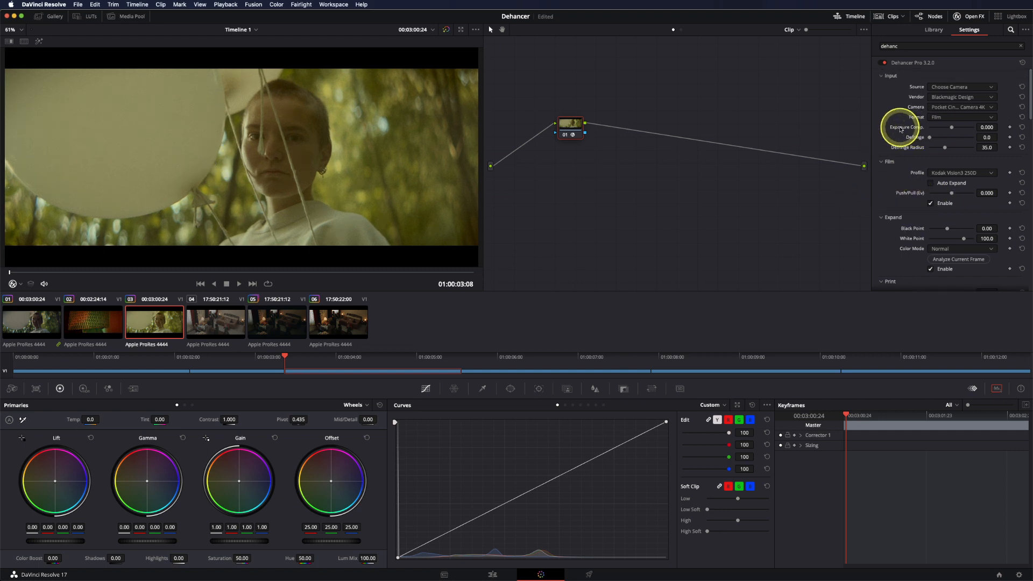
{"action": "left_click_drag", "start_coordinate": [994, 126], "coordinate": [955, 127]}
{"action": "left_click", "coordinate": [1020, 127]}
Step: Add a serial node before the Dehancer node, and reselect the Dehancer node
{"action": "left_click_drag", "start_coordinate": [574, 127], "coordinate": [605, 129]}
{"action": "right_click", "coordinate": [605, 129]}
{"action": "mouse_move", "coordinate": [648, 166]}
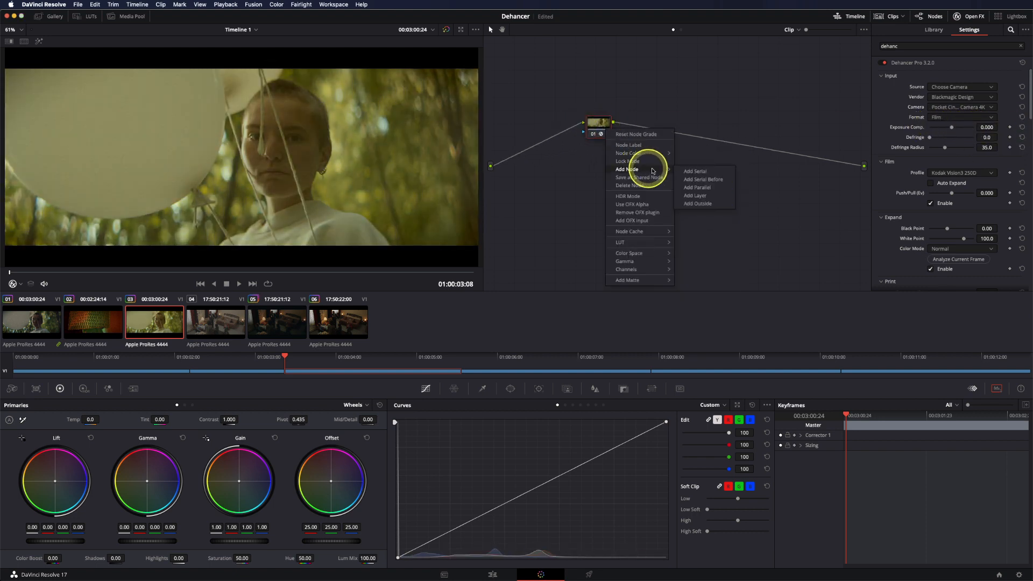
{"action": "left_click", "coordinate": [696, 180]}
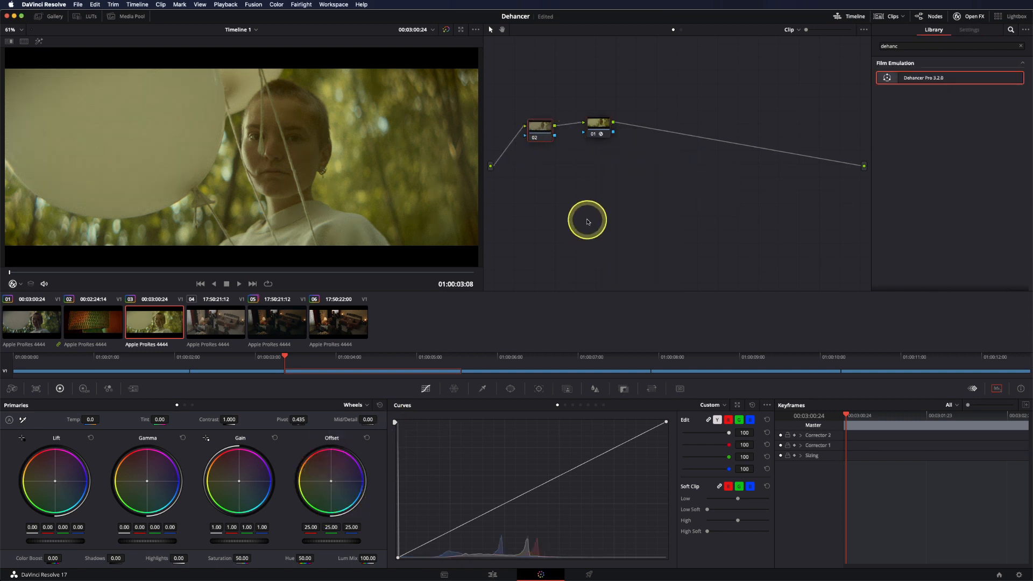
{"action": "left_click", "coordinate": [600, 129]}
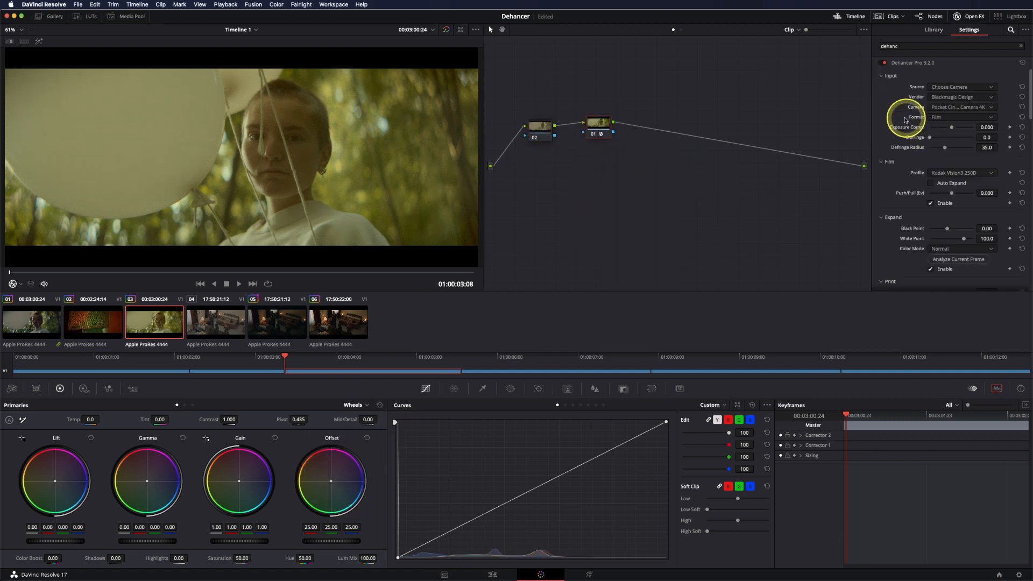
Step: Try the Ambrotype film profile on the Dehancer node
{"action": "scroll", "coordinate": [931, 131], "scroll_direction": "down", "scroll_amount": 2}
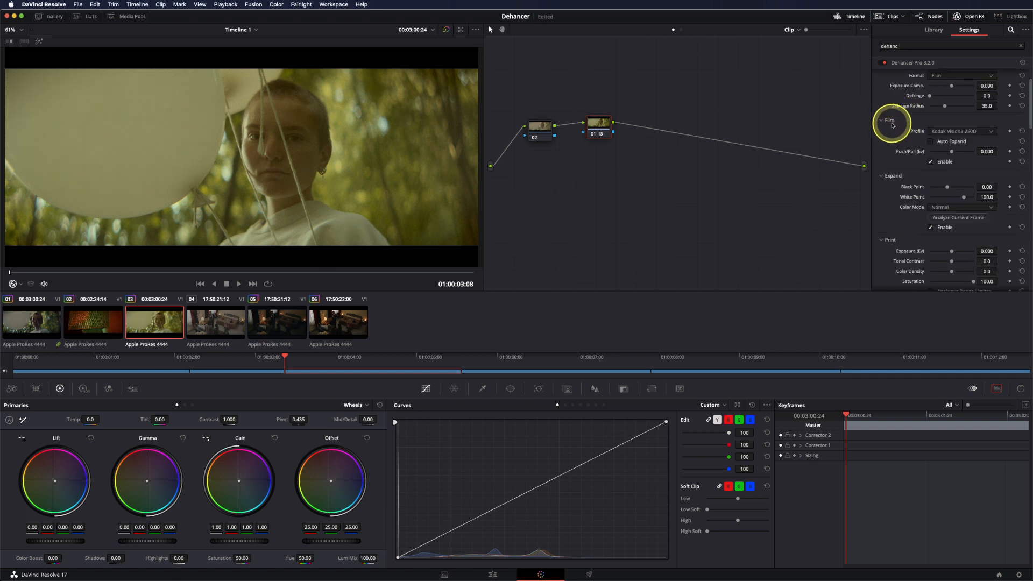
{"action": "left_click", "coordinate": [956, 131]}
{"action": "scroll", "coordinate": [974, 183], "scroll_direction": "up", "scroll_amount": 10}
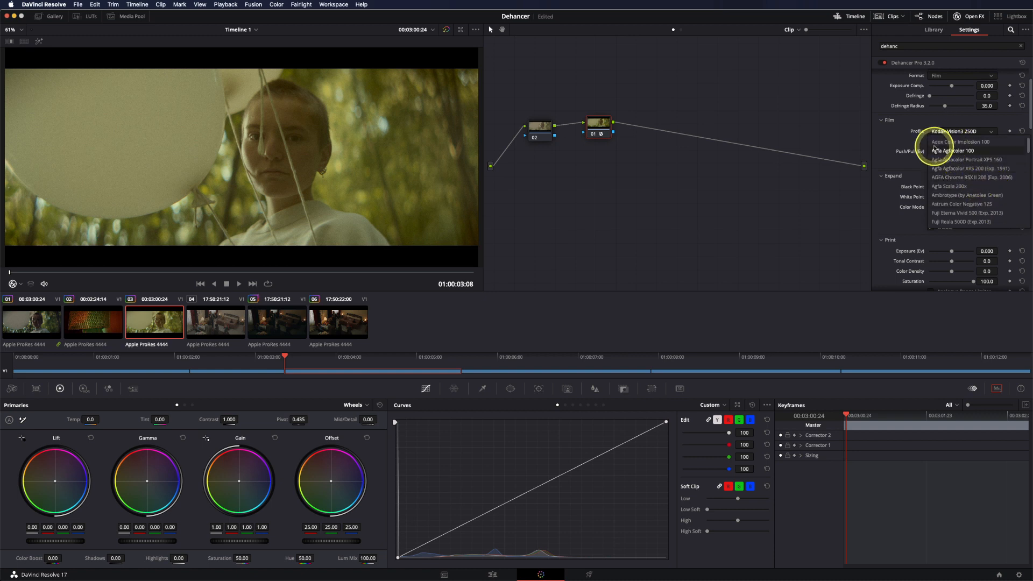
{"action": "left_click", "coordinate": [945, 197]}
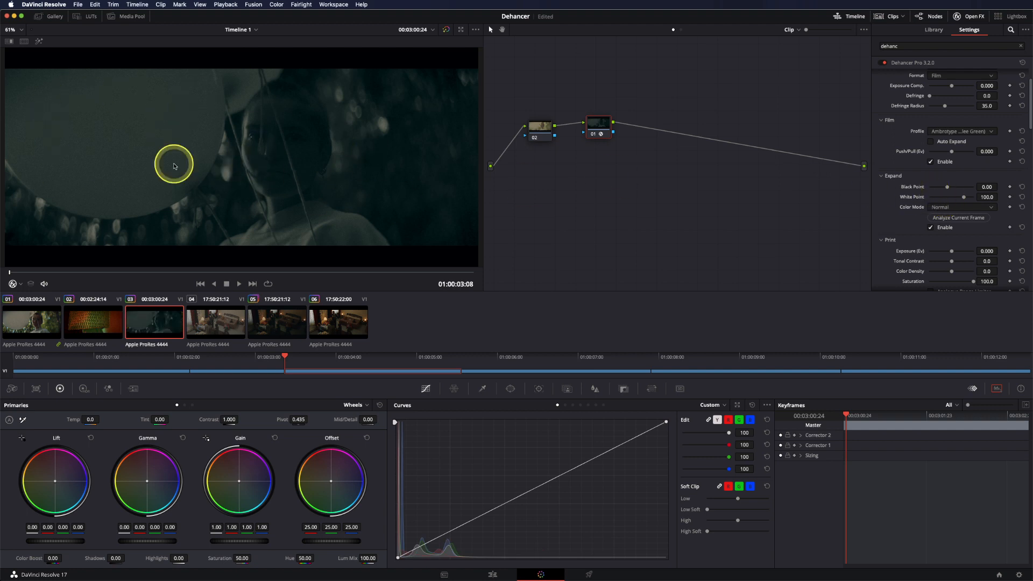
Step: Set the film profile to Kodak Vision3 250D
{"action": "left_click", "coordinate": [953, 131]}
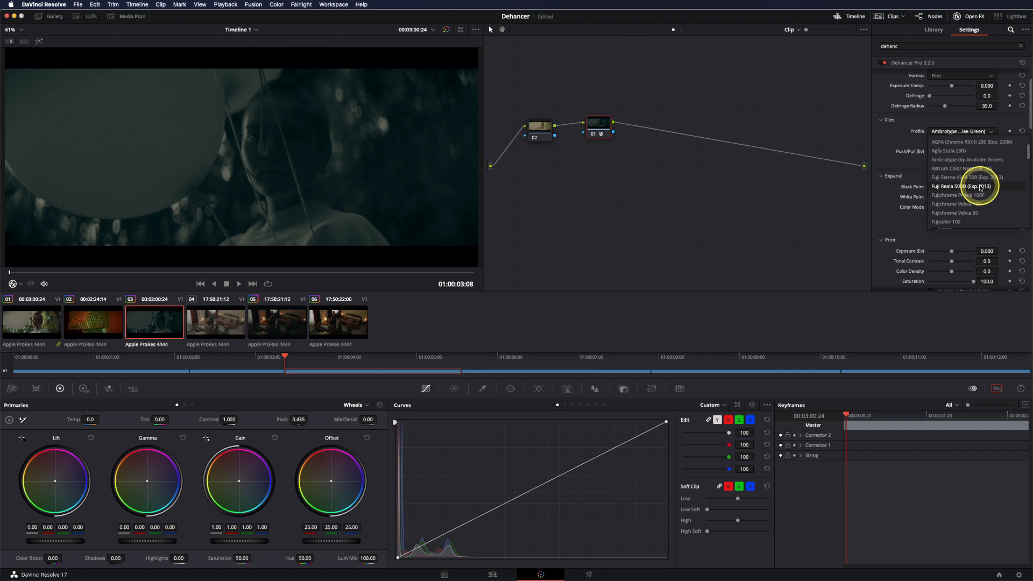
{"action": "scroll", "coordinate": [963, 193], "scroll_direction": "down", "scroll_amount": 2}
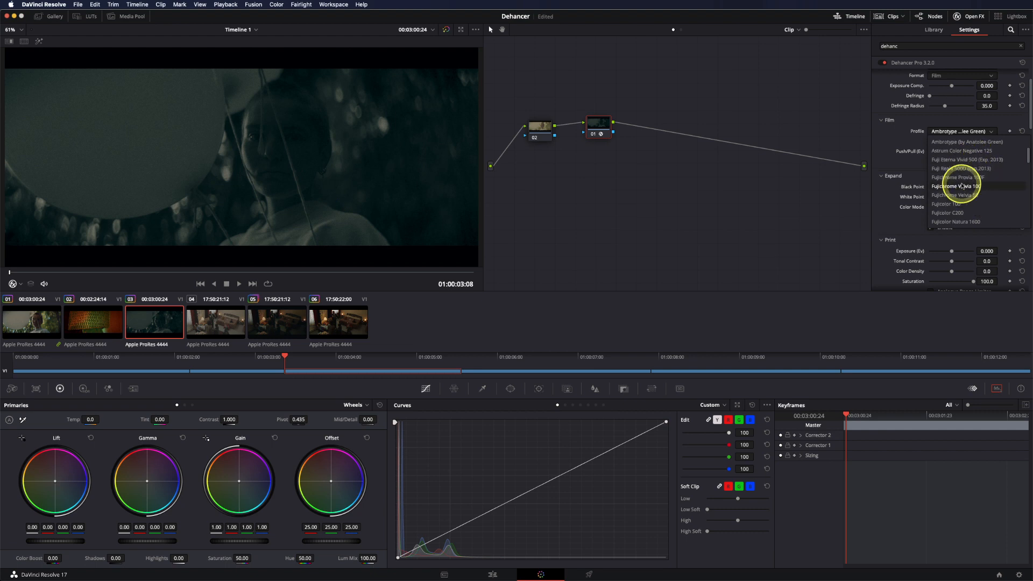
{"action": "scroll", "coordinate": [957, 199], "scroll_direction": "down", "scroll_amount": 5}
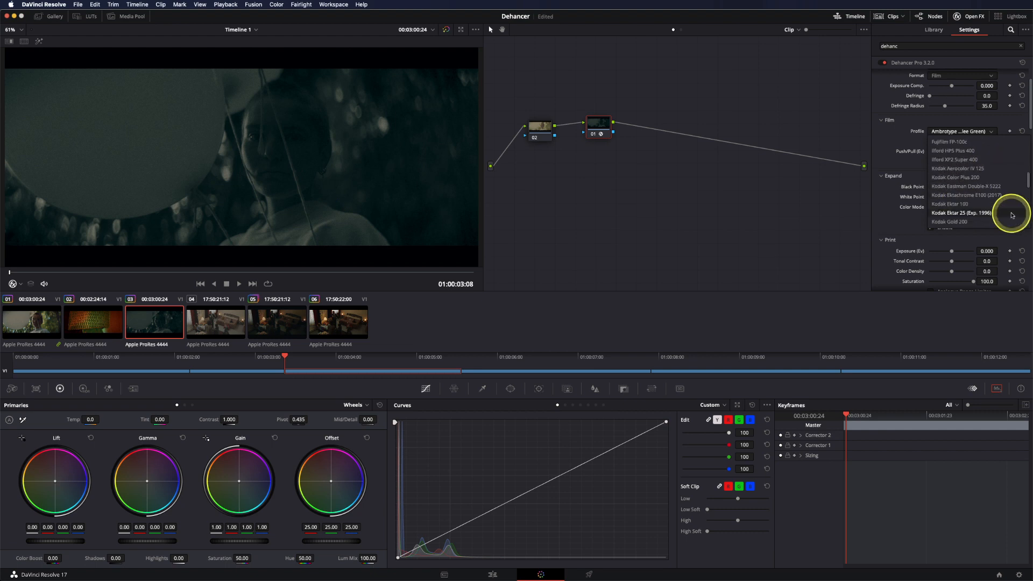
{"action": "scroll", "coordinate": [995, 213], "scroll_direction": "down", "scroll_amount": 6}
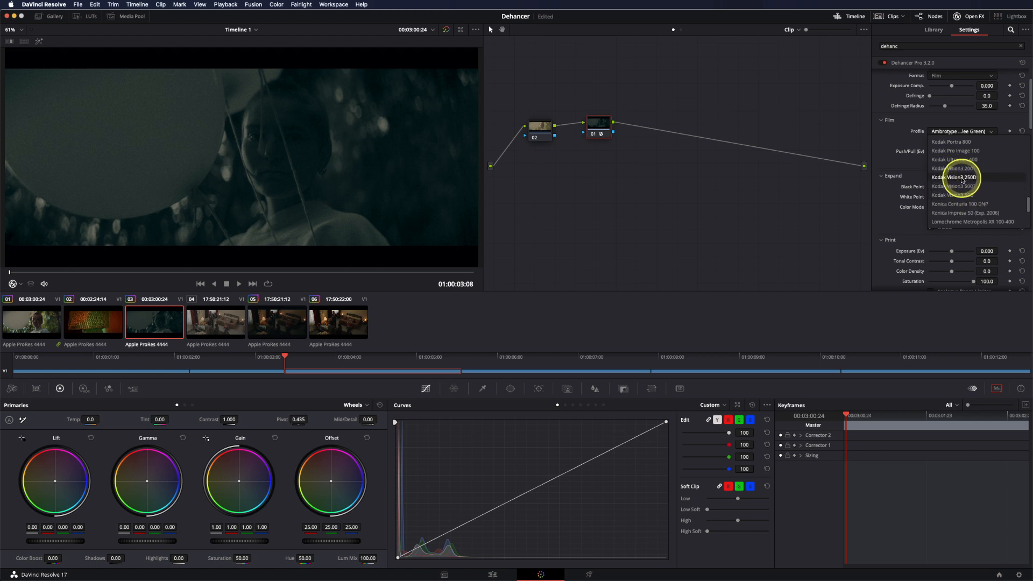
{"action": "left_click", "coordinate": [963, 176]}
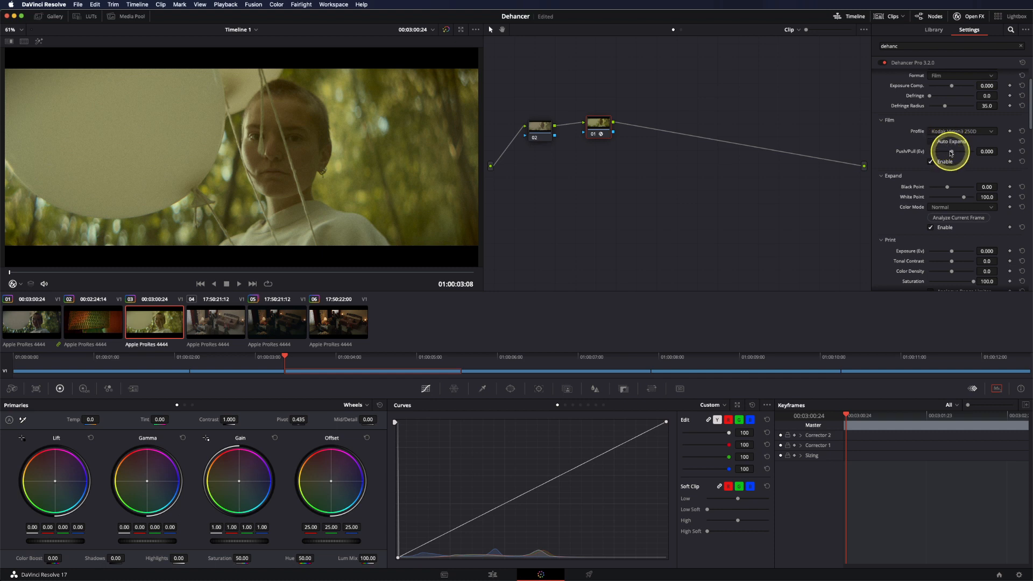
Step: Try strong push/pull settings on the film profile and settle on about -0.716 Ev
{"action": "left_click_drag", "start_coordinate": [951, 152], "coordinate": [885, 153]}
{"action": "mouse_move", "coordinate": [949, 157]}
{"action": "left_mouse_down"}
{"action": "mouse_move", "coordinate": [989, 145]}
{"action": "mouse_move", "coordinate": [910, 148]}
{"action": "mouse_move", "coordinate": [991, 147]}
{"action": "mouse_move", "coordinate": [950, 152]}
{"action": "left_mouse_up"}
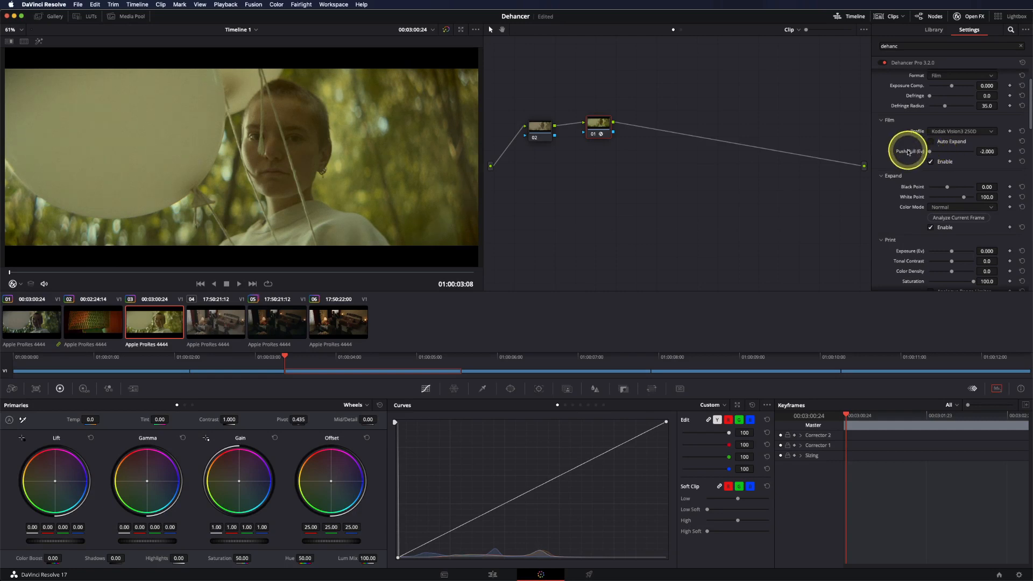
{"action": "mouse_move", "coordinate": [934, 153]}
{"action": "left_mouse_down"}
{"action": "mouse_move", "coordinate": [979, 157]}
{"action": "mouse_move", "coordinate": [948, 154]}
{"action": "left_mouse_up"}
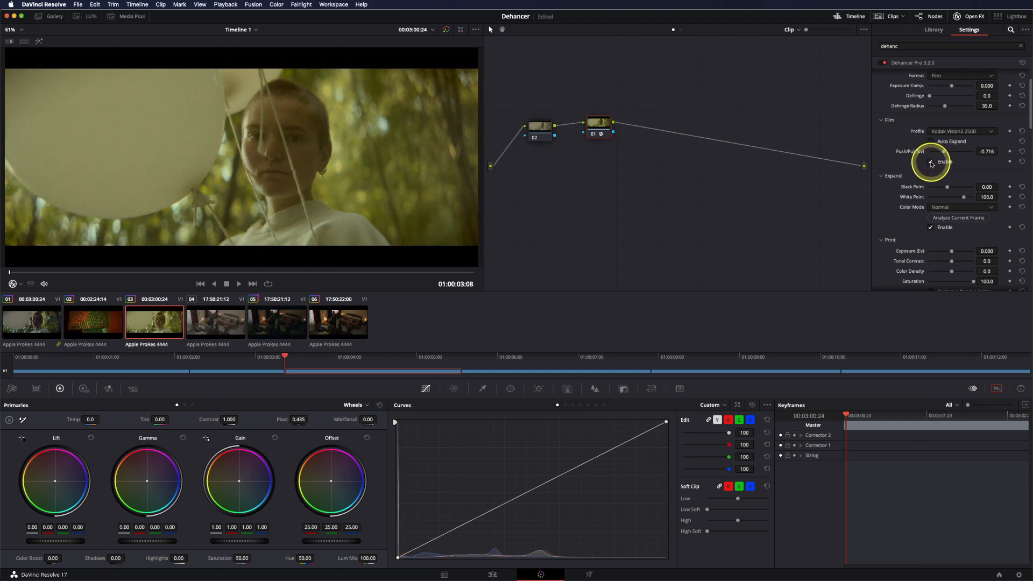
Step: Compare the image with the Film section disabled and enabled, leaving it enabled
{"action": "left_click", "coordinate": [931, 162]}
{"action": "left_click", "coordinate": [931, 163]}
{"action": "left_click", "coordinate": [931, 163]}
{"action": "left_click", "coordinate": [931, 162]}
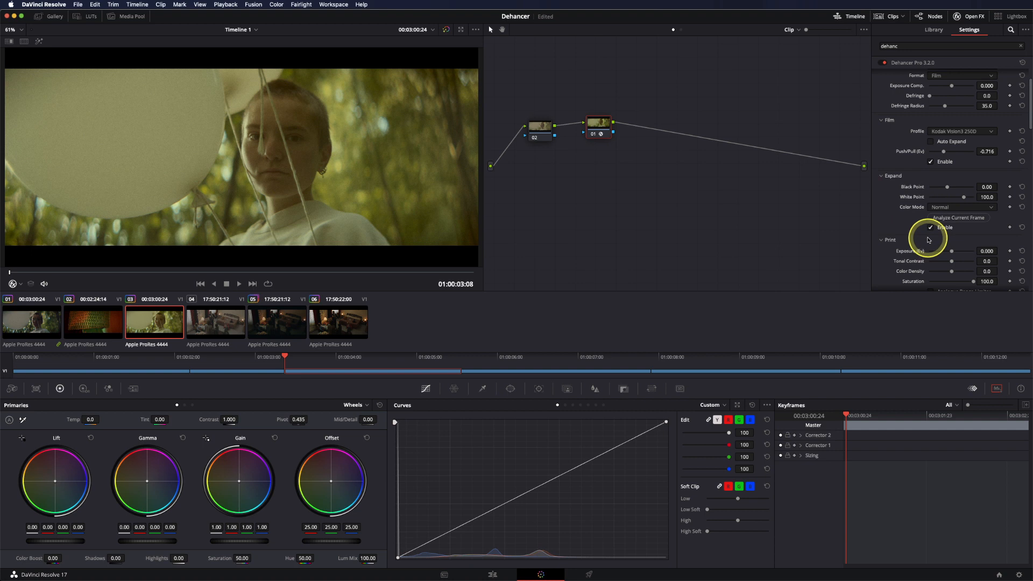
Step: Try setting the Expand points by analyzing the current frame, and reset the white point to its default
{"action": "scroll", "coordinate": [908, 183], "scroll_direction": "down", "scroll_amount": 2}
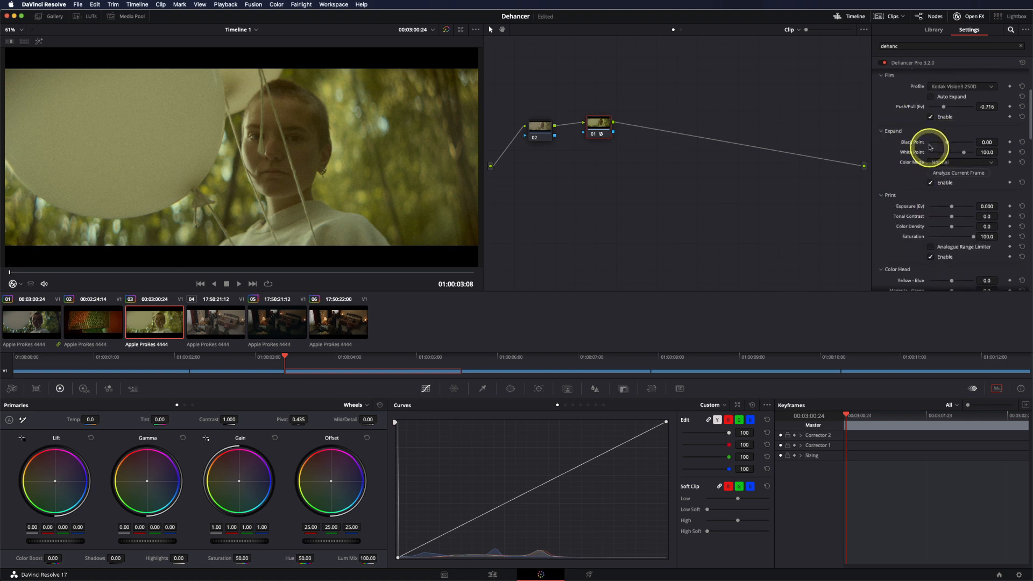
{"action": "left_click", "coordinate": [967, 175]}
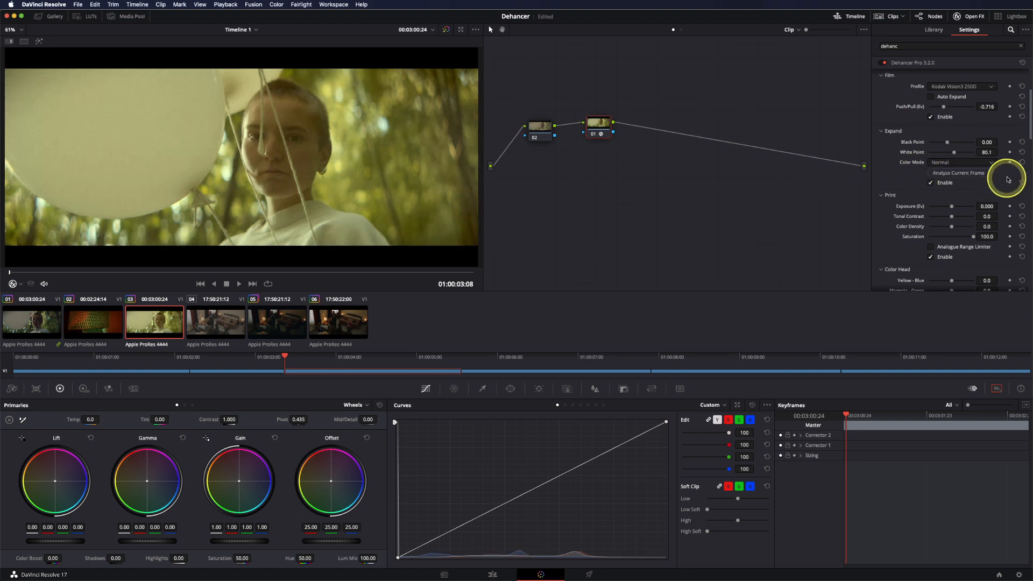
{"action": "left_click", "coordinate": [1021, 152]}
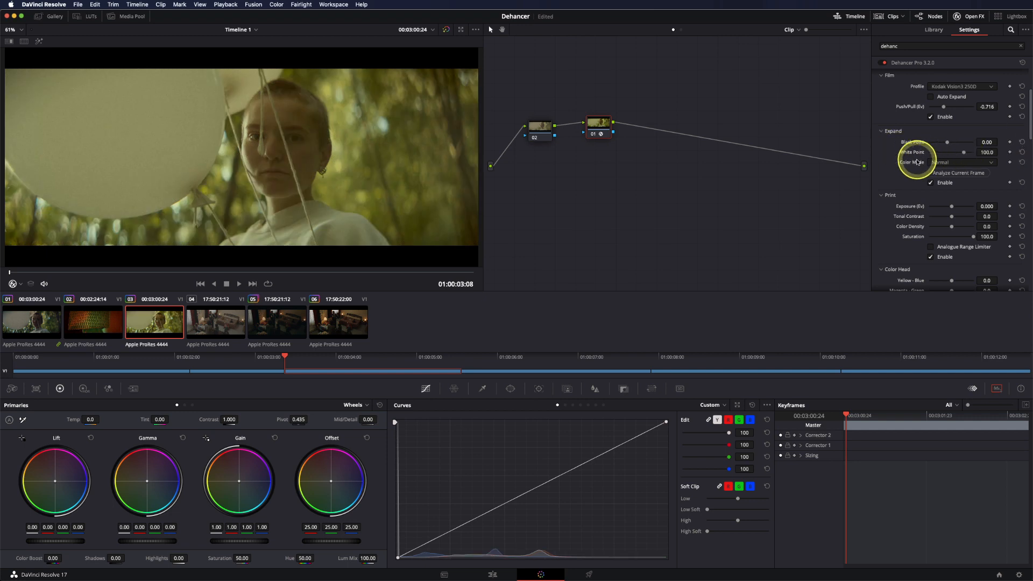
Step: Set the Print tonal contrast to 5.4 and the color density to -1.3
{"action": "scroll", "coordinate": [912, 159], "scroll_direction": "down", "scroll_amount": 1}
{"action": "scroll", "coordinate": [912, 161], "scroll_direction": "down", "scroll_amount": 1}
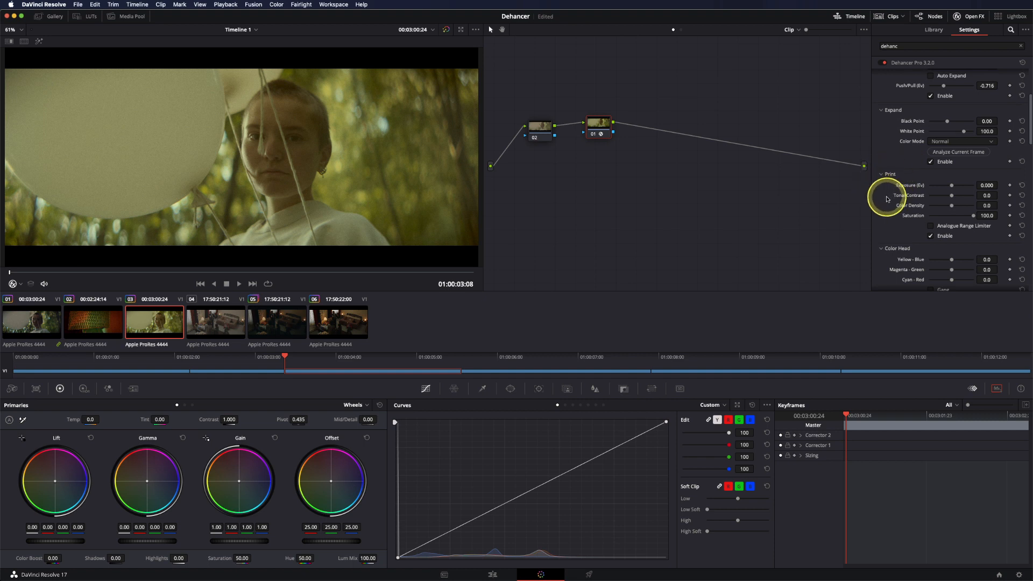
{"action": "scroll", "coordinate": [892, 195], "scroll_direction": "down", "scroll_amount": 3}
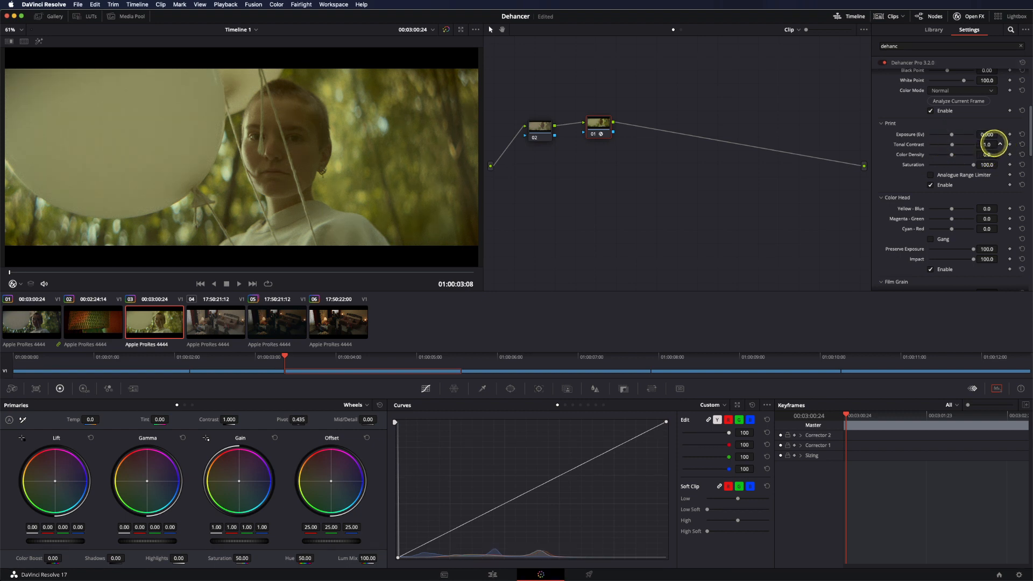
{"action": "left_click_drag", "start_coordinate": [1005, 146], "coordinate": [1009, 146]}
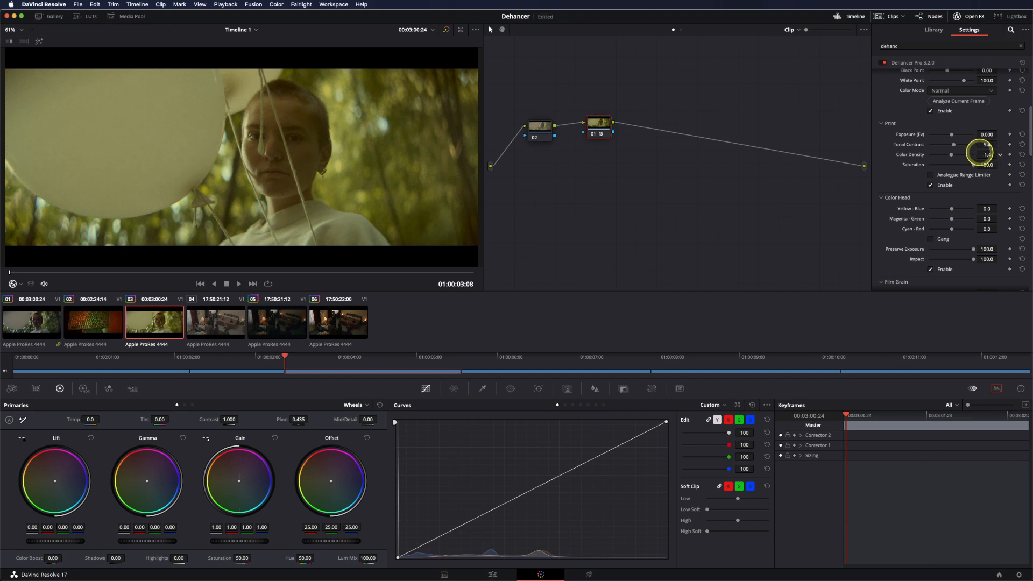
Step: Display the Waveform scope and lower the Print exposure to about -0.414 Ev
{"action": "left_click", "coordinate": [996, 388]}
{"action": "left_click", "coordinate": [965, 405]}
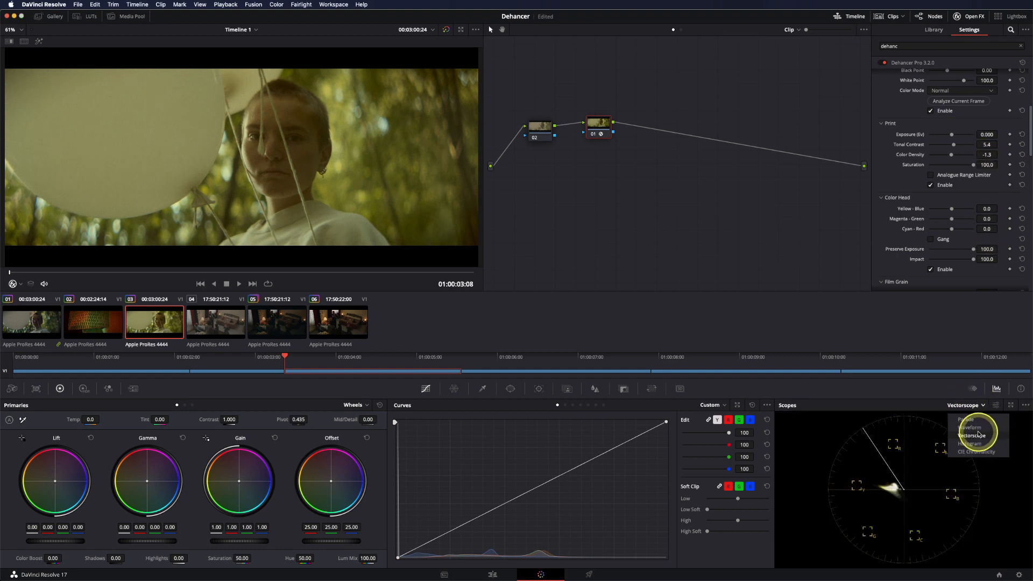
{"action": "left_click", "coordinate": [972, 428]}
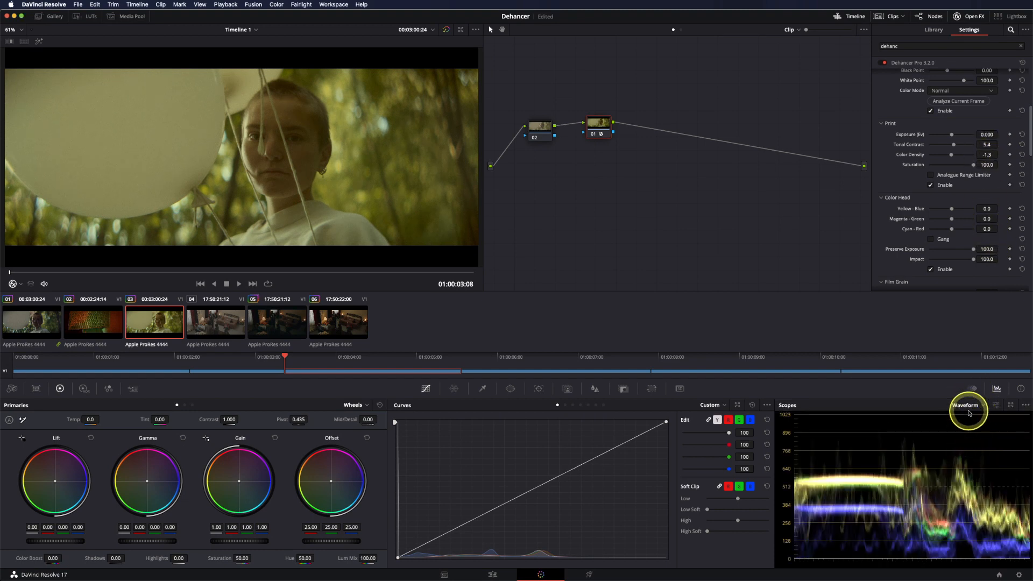
{"action": "left_click_drag", "start_coordinate": [952, 135], "coordinate": [949, 139]}
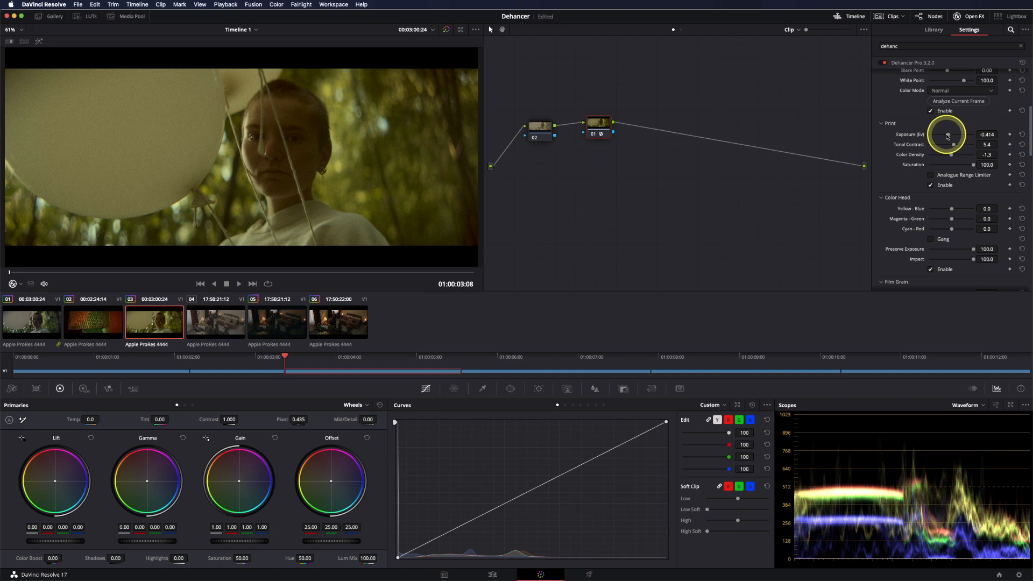
Step: Set the Print tonal contrast to 5.1 and the color density to 35.8
{"action": "left_click_drag", "start_coordinate": [951, 146], "coordinate": [917, 154]}
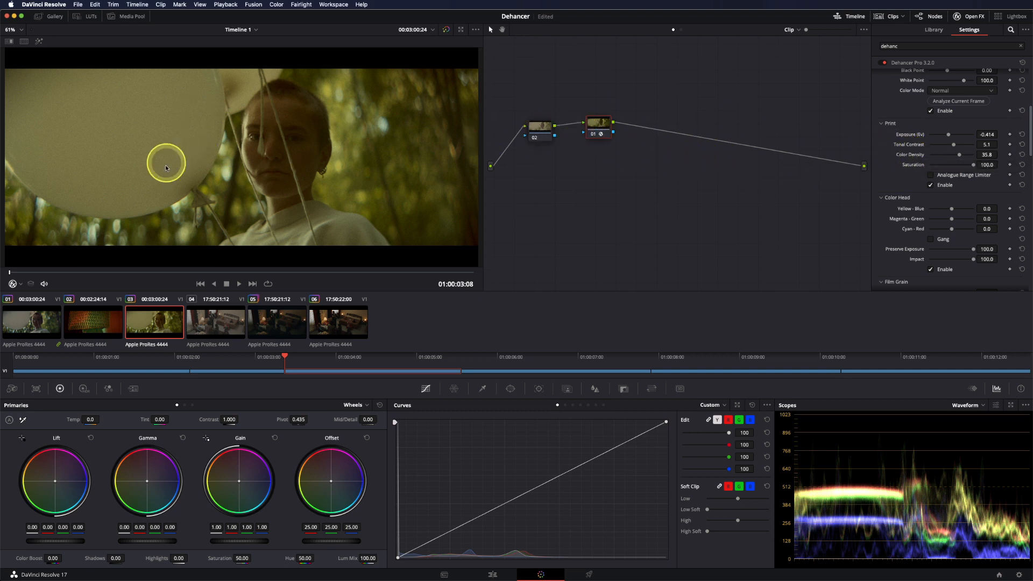
Step: Move node 02 close to the Dehancer node and set its Offset to 23 red, 25 green and 34 blue
{"action": "left_click", "coordinate": [541, 130]}
{"action": "left_click", "coordinate": [604, 128]}
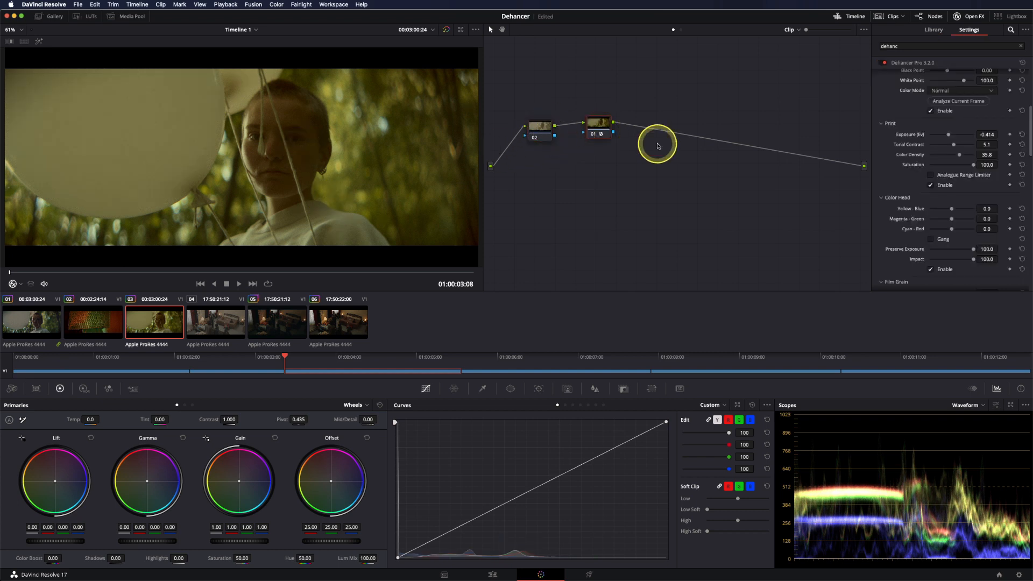
{"action": "left_click_drag", "start_coordinate": [541, 128], "coordinate": [560, 127]}
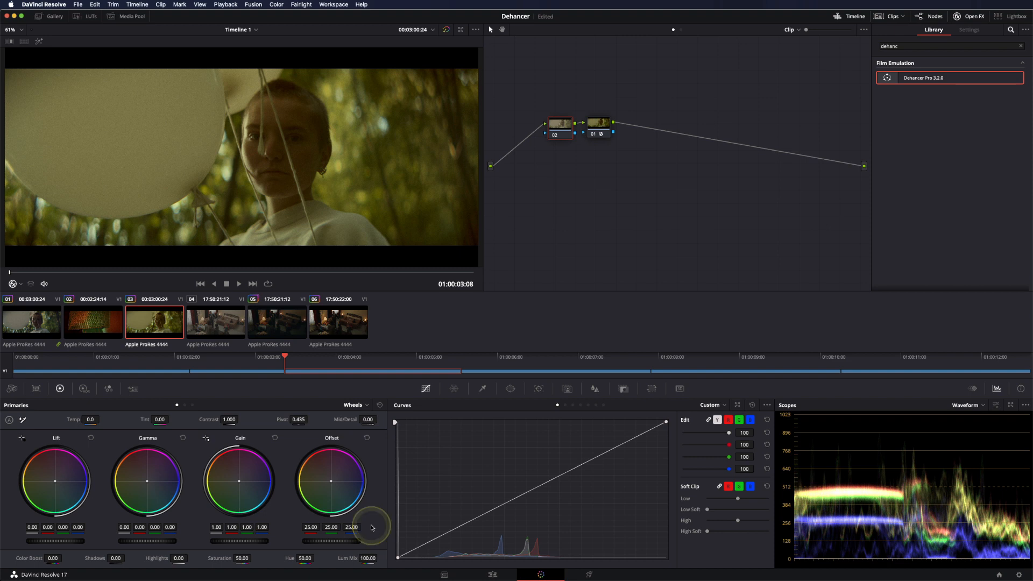
{"action": "scroll", "coordinate": [371, 528], "scroll_direction": "up", "scroll_amount": 6}
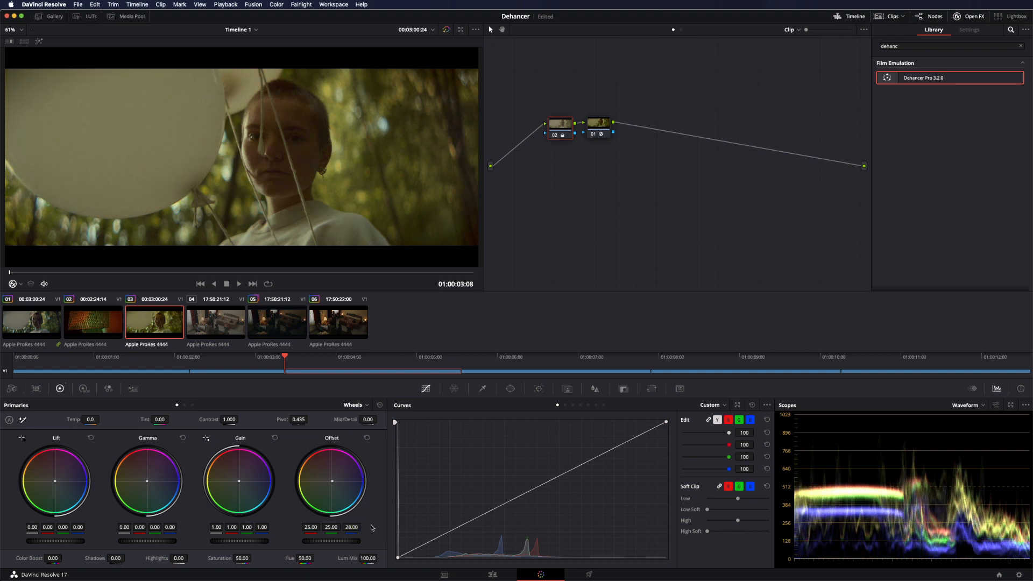
{"action": "scroll", "coordinate": [371, 527], "scroll_direction": "up", "scroll_amount": 3}
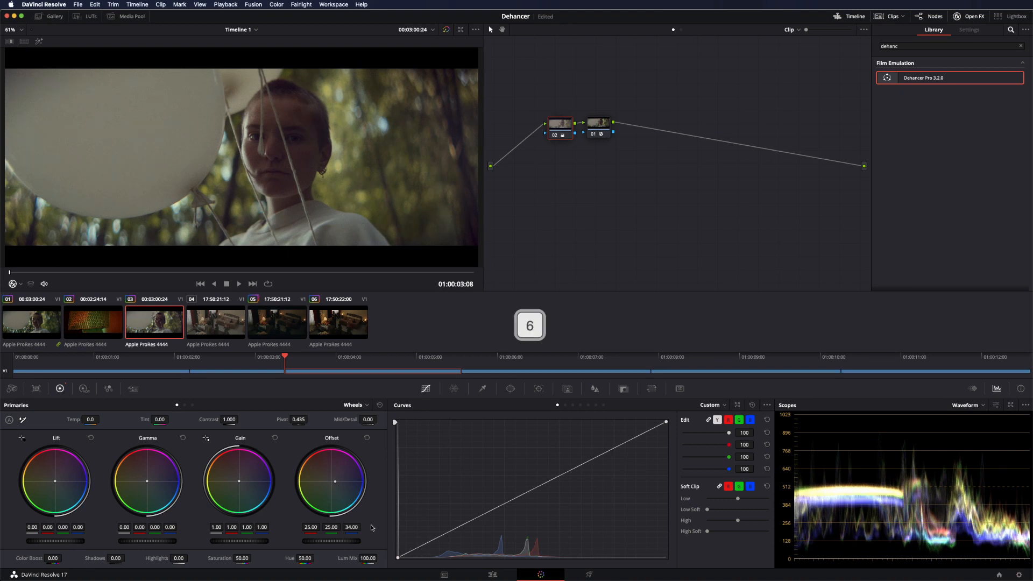
{"action": "key", "text": "4"}
{"action": "key", "text": "4"}
{"action": "key", "text": "7"}
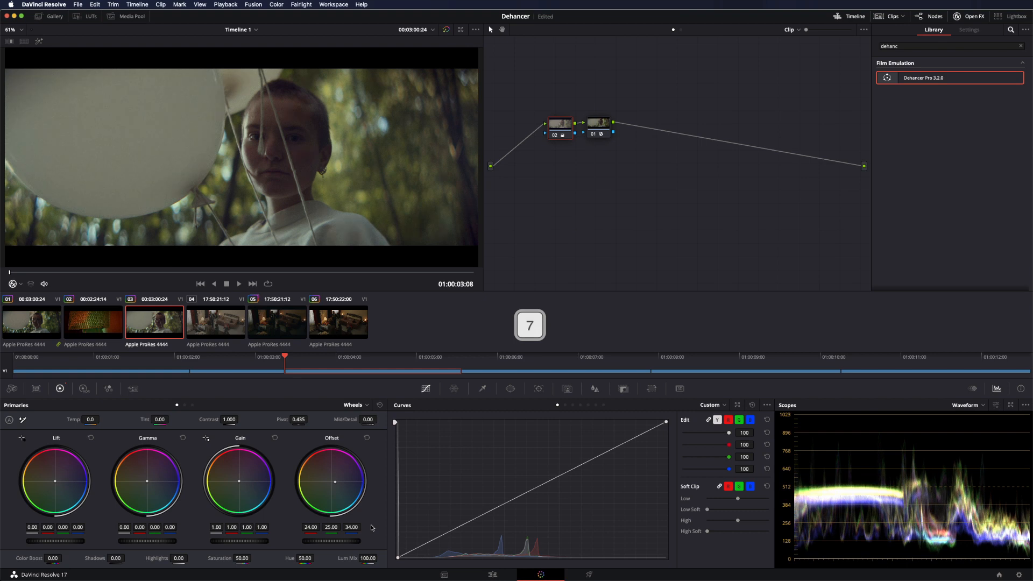
{"action": "key", "text": "4"}
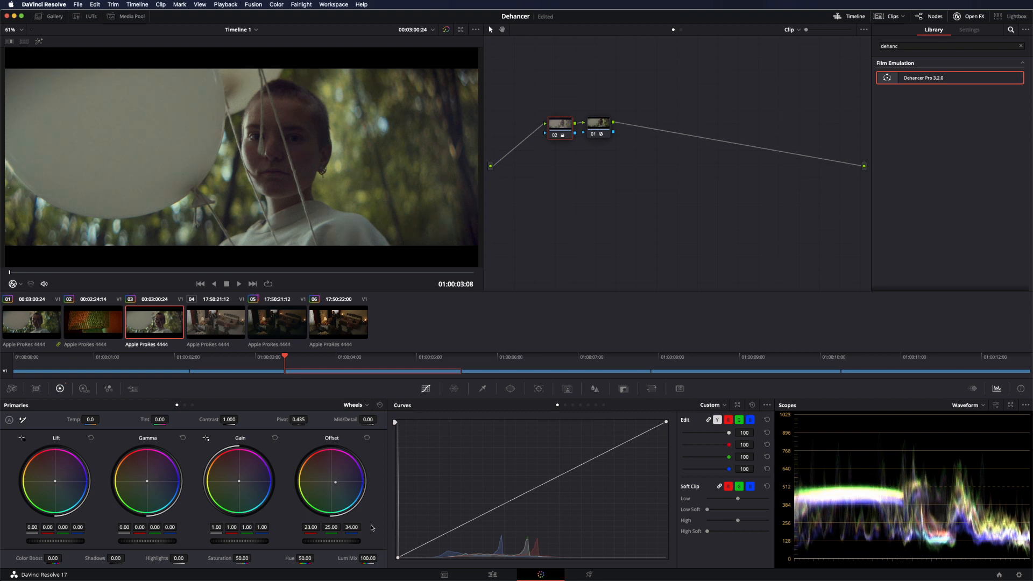
{"action": "key", "text": "5"}
{"action": "key", "text": "8"}
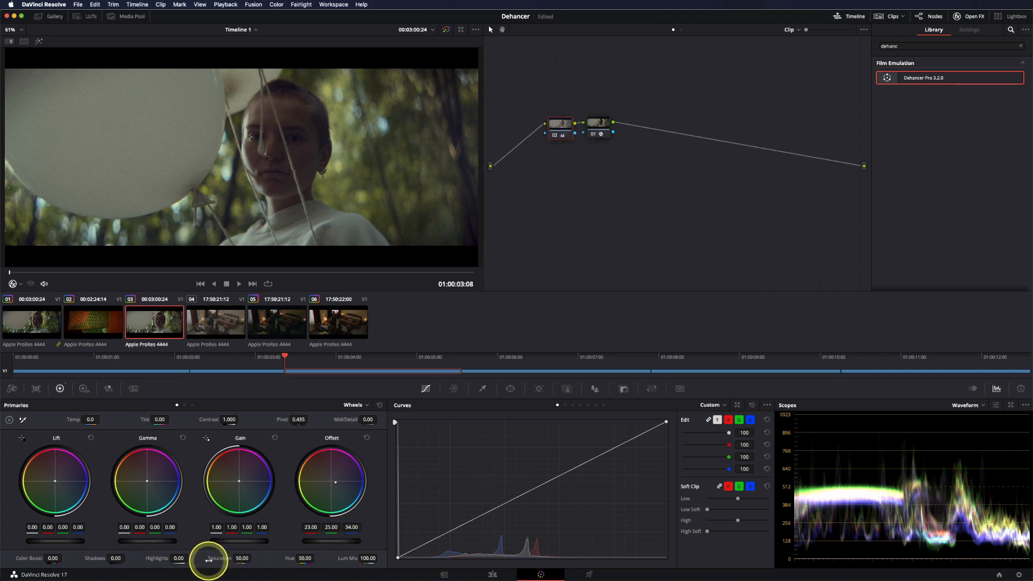
Step: Raise node 02's saturation to 60.20 and its Gain to 1.08 on all channels
{"action": "left_click_drag", "start_coordinate": [212, 558], "coordinate": [230, 558]}
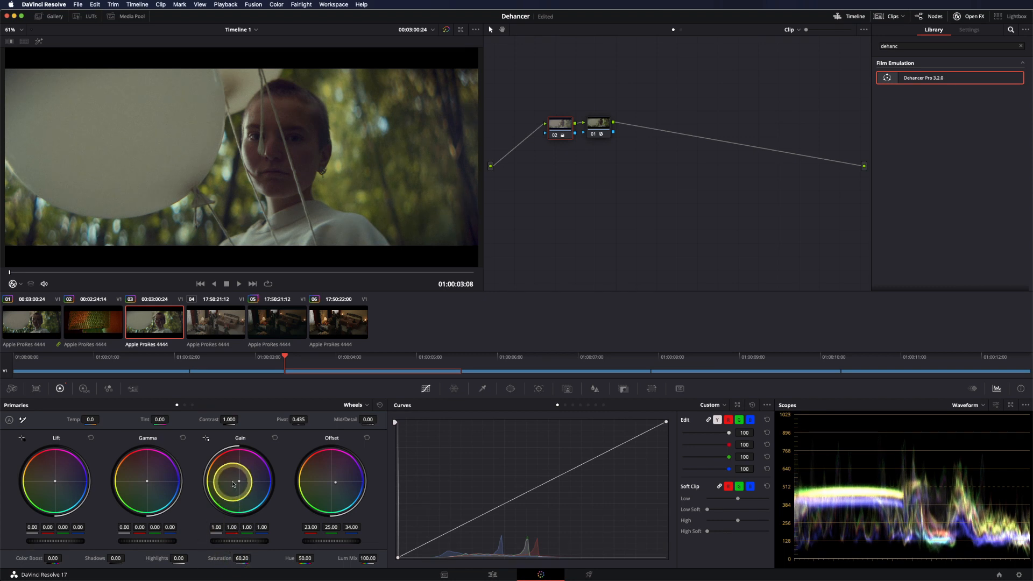
{"action": "left_click_drag", "start_coordinate": [231, 540], "coordinate": [264, 539]}
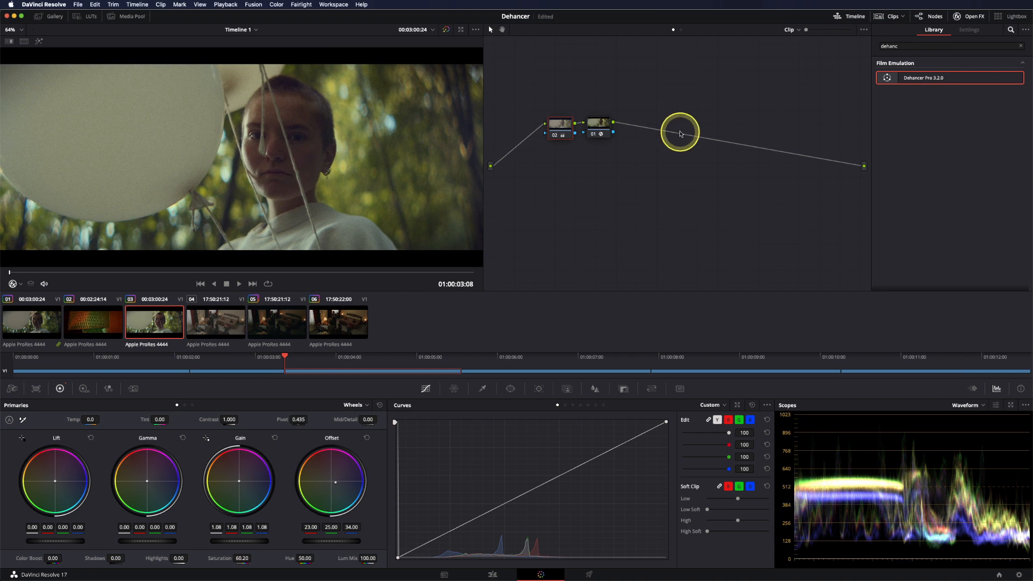
Step: On the Dehancer node, fine-tune the Print color density to 36.2
{"action": "left_click", "coordinate": [598, 125]}
{"action": "left_click_drag", "start_coordinate": [984, 152], "coordinate": [988, 155]}
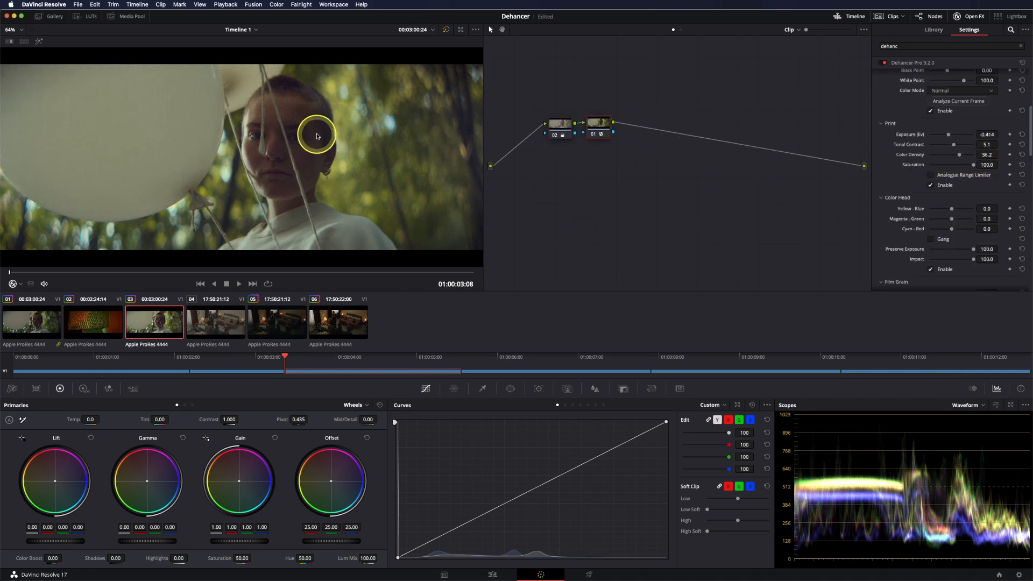
Step: Try shifting all three Color Head values together to -10.6 with Gang enabled, and reset them to default with Gang off
{"action": "scroll", "coordinate": [895, 183], "scroll_direction": "up", "scroll_amount": 5}
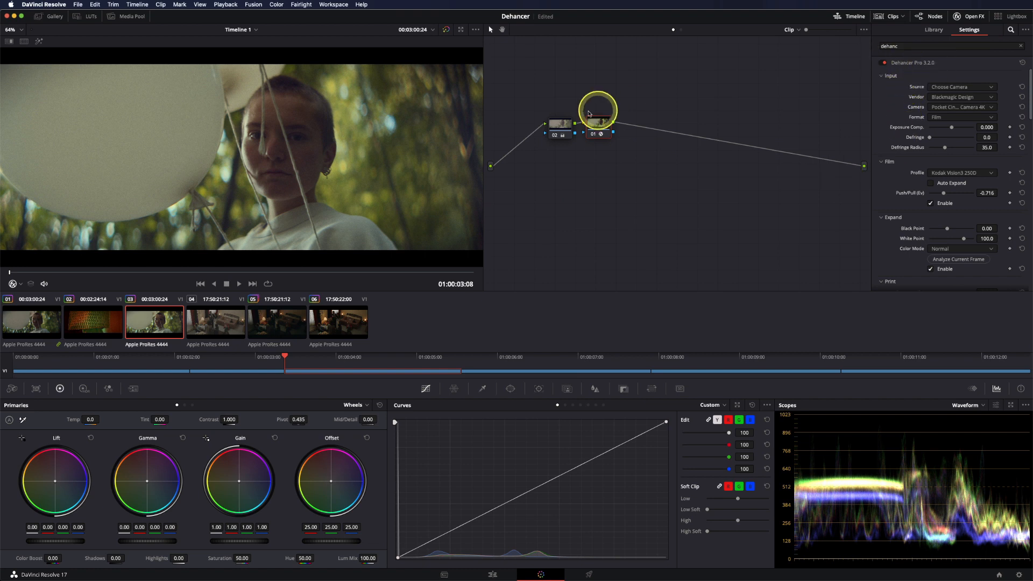
{"action": "scroll", "coordinate": [897, 196], "scroll_direction": "down", "scroll_amount": 2}
{"action": "scroll", "coordinate": [897, 196], "scroll_direction": "down", "scroll_amount": 6}
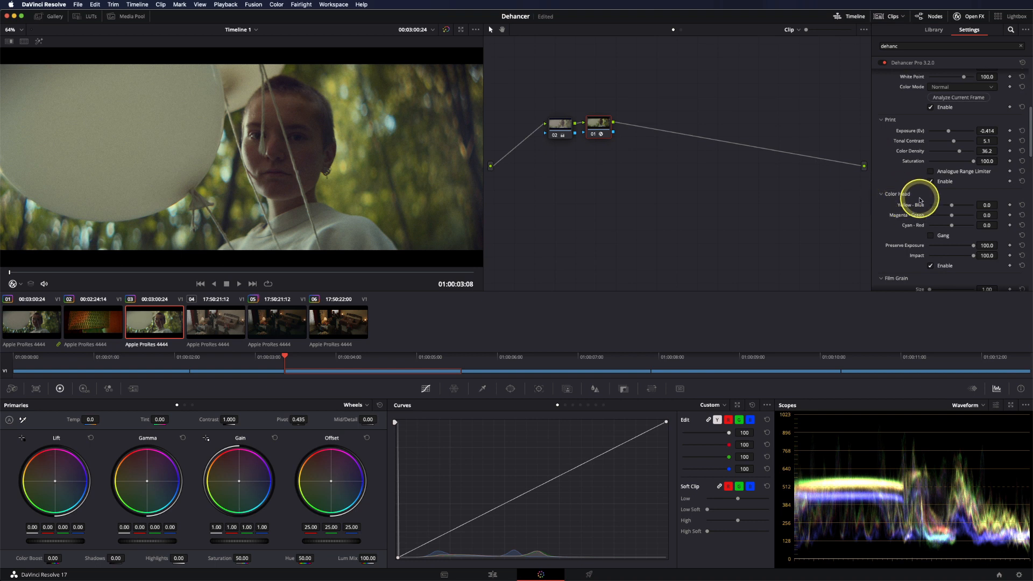
{"action": "scroll", "coordinate": [901, 229], "scroll_direction": "down", "scroll_amount": 1}
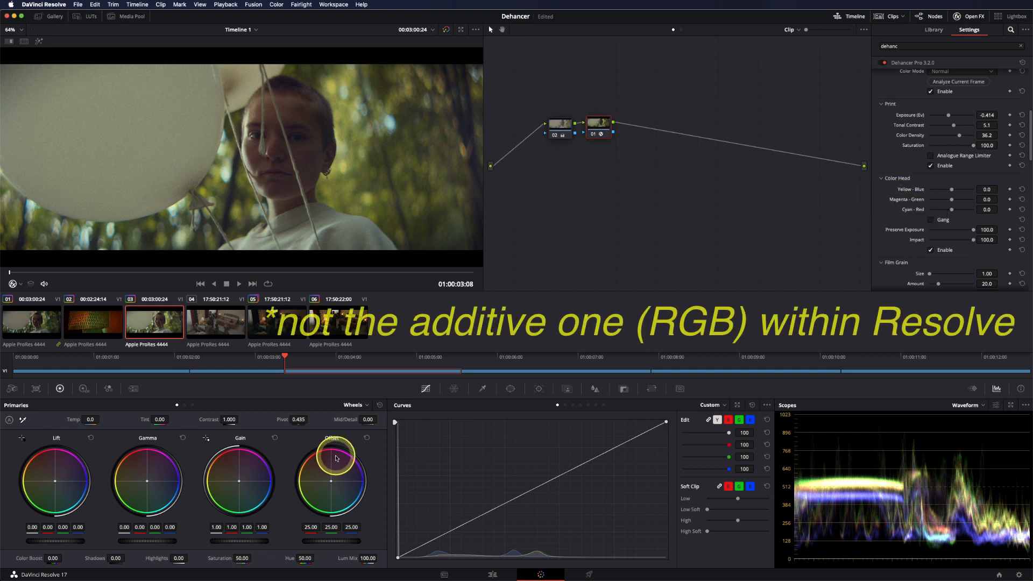
{"action": "left_click", "coordinate": [930, 219]}
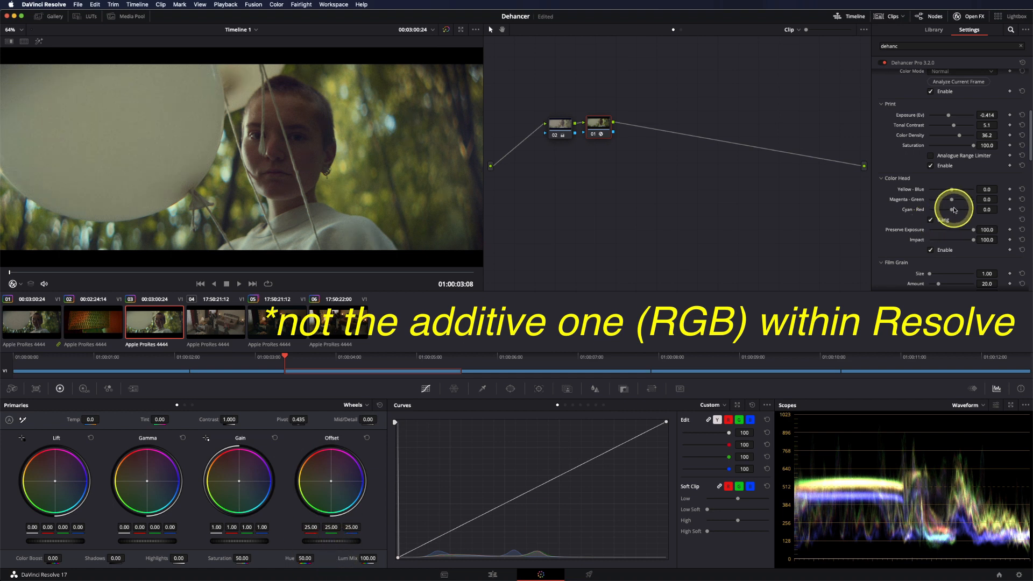
{"action": "mouse_move", "coordinate": [952, 212]}
{"action": "left_mouse_down"}
{"action": "mouse_move", "coordinate": [936, 212]}
{"action": "mouse_move", "coordinate": [967, 211]}
{"action": "mouse_move", "coordinate": [944, 207]}
{"action": "left_mouse_up"}
{"action": "left_click", "coordinate": [930, 219]}
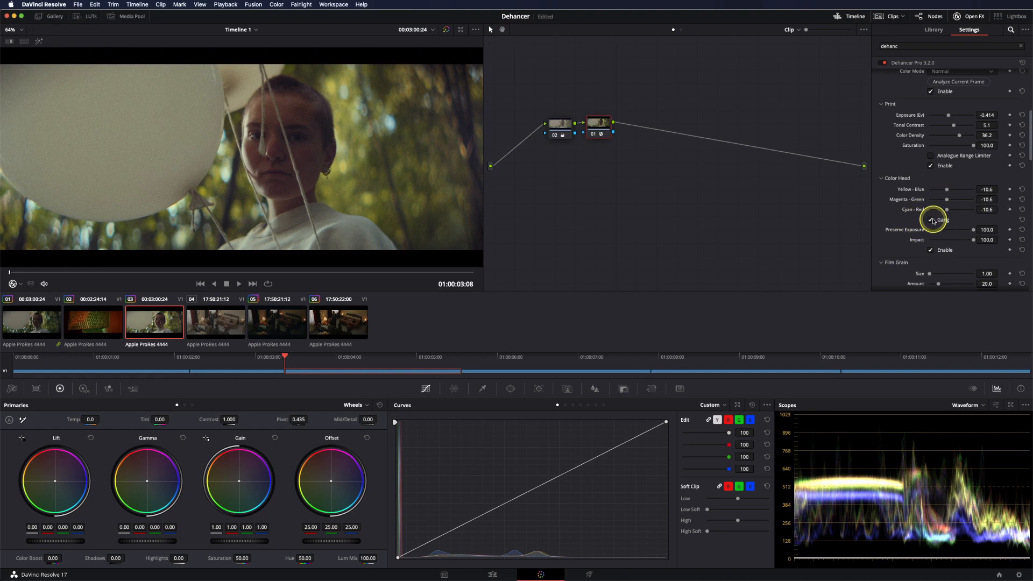
{"action": "left_click", "coordinate": [1020, 189]}
{"action": "left_click", "coordinate": [1020, 199]}
{"action": "left_click", "coordinate": [1020, 209]}
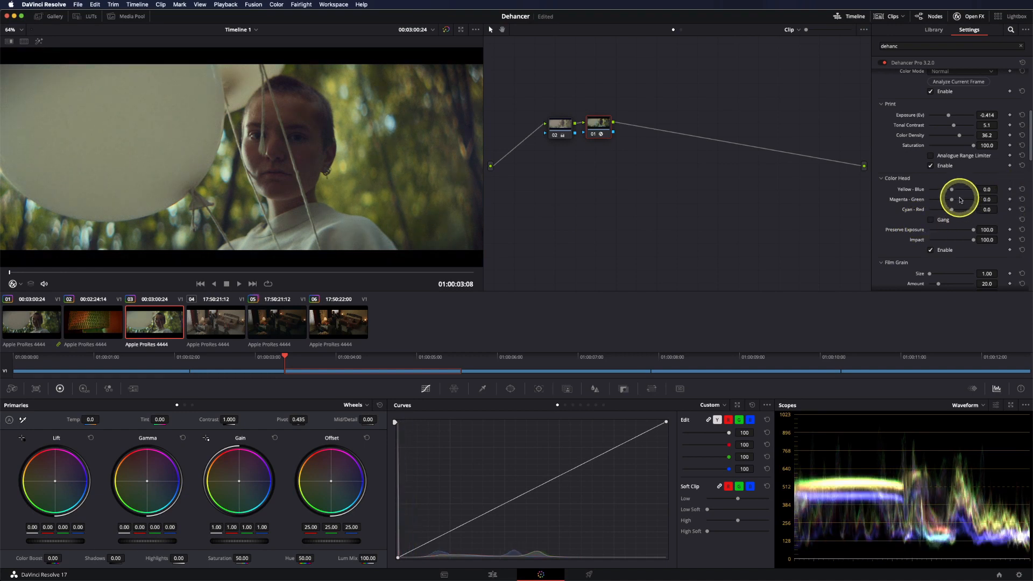
Step: Set the Color Head's Yellow - Blue to -6.9 and Cyan - Red to -5.1, and display the Vectorscope
{"action": "left_click_drag", "start_coordinate": [951, 190], "coordinate": [945, 189]}
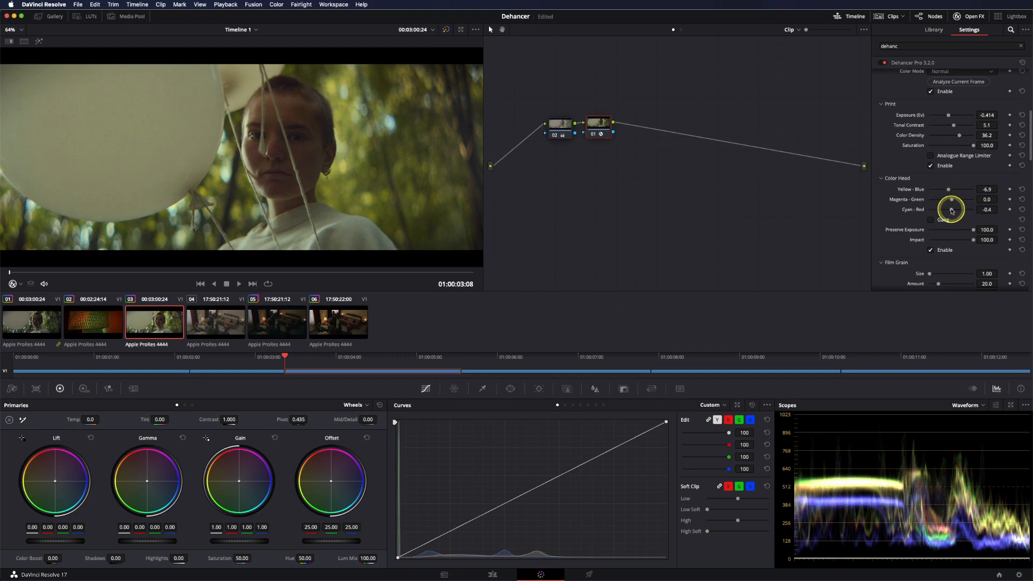
{"action": "left_click_drag", "start_coordinate": [951, 211], "coordinate": [945, 208]}
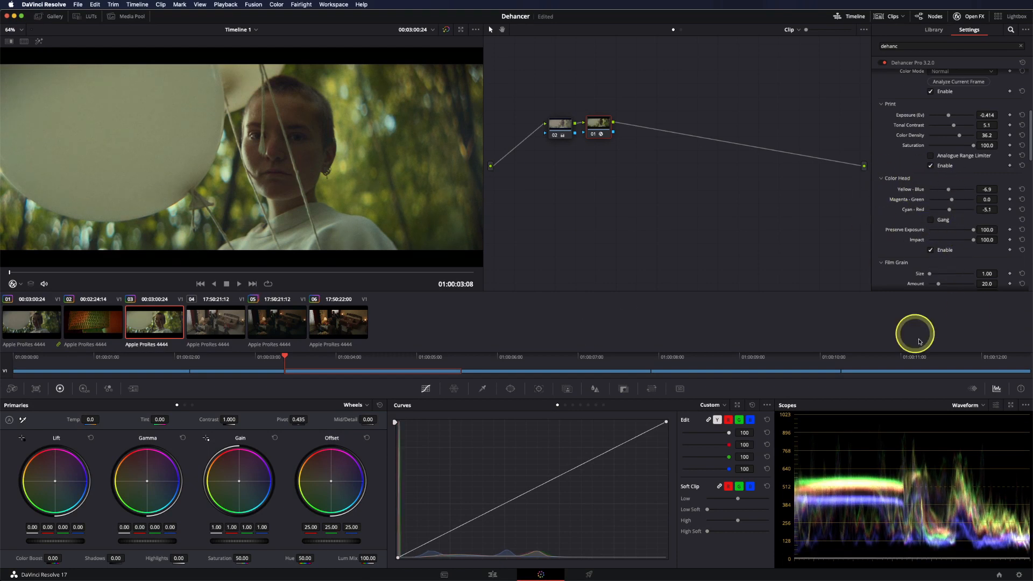
{"action": "left_click", "coordinate": [965, 405]}
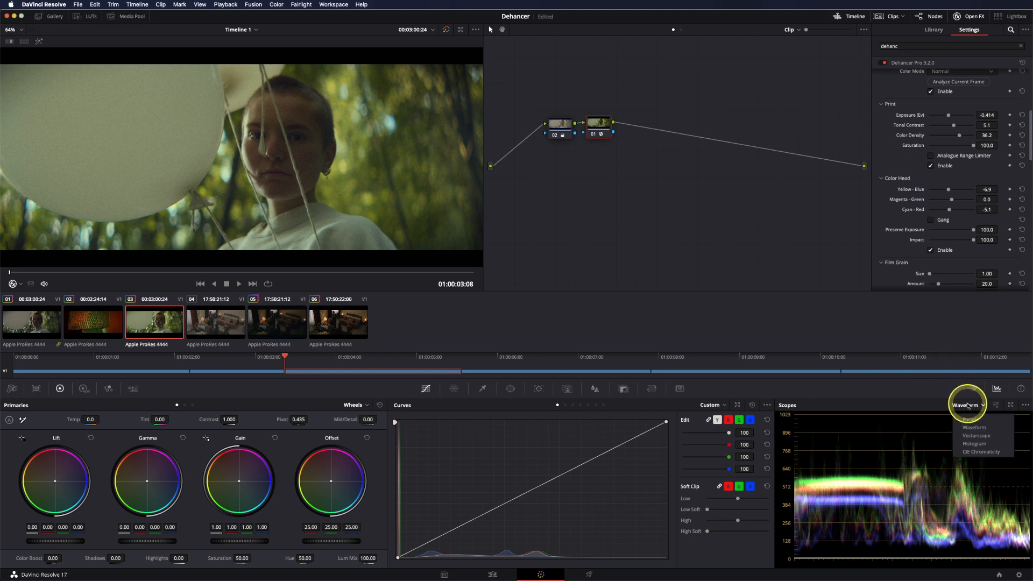
{"action": "left_click", "coordinate": [980, 436]}
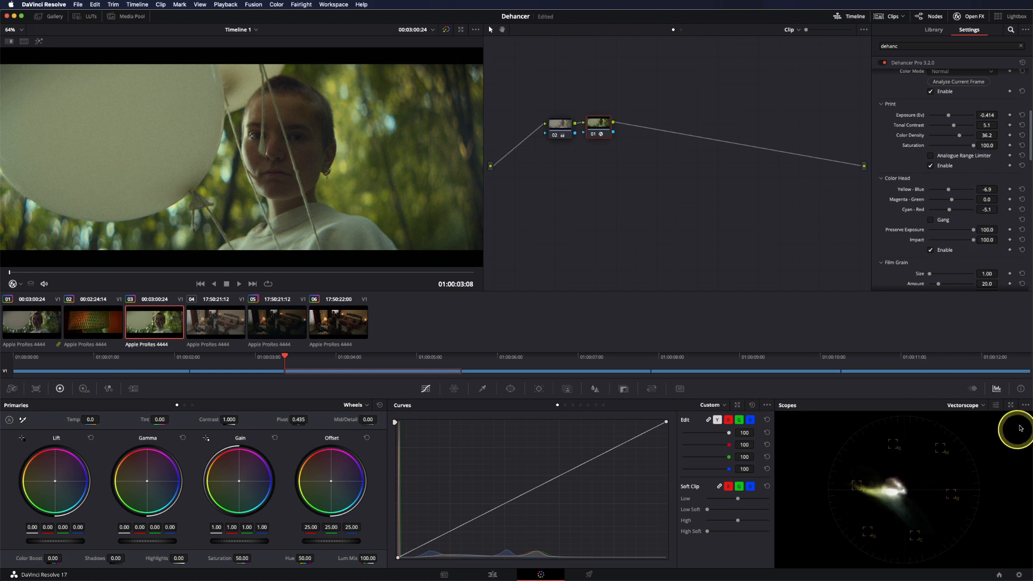
Step: Refine the Color Head balance to Yellow - Blue -9.6, Magenta - Green -3.2 and Cyan - Red -5.9
{"action": "left_click_drag", "start_coordinate": [952, 200], "coordinate": [949, 202]}
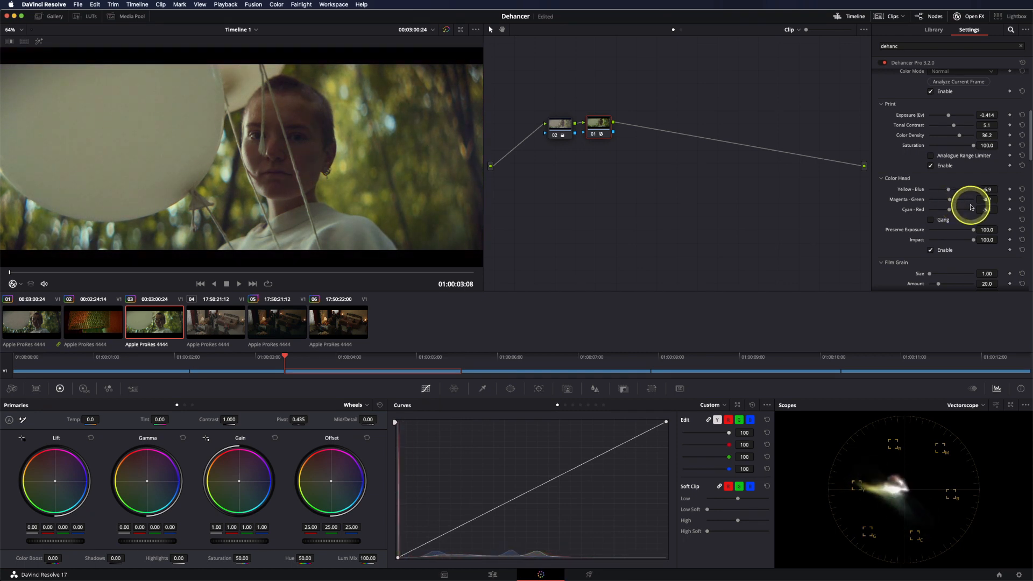
{"action": "left_click", "coordinate": [1021, 200]}
{"action": "mouse_move", "coordinate": [978, 189]}
{"action": "left_mouse_down"}
{"action": "mouse_move", "coordinate": [998, 191]}
{"action": "mouse_move", "coordinate": [516, 291]}
{"action": "mouse_move", "coordinate": [463, 284]}
{"action": "mouse_move", "coordinate": [987, 189]}
{"action": "left_mouse_up"}
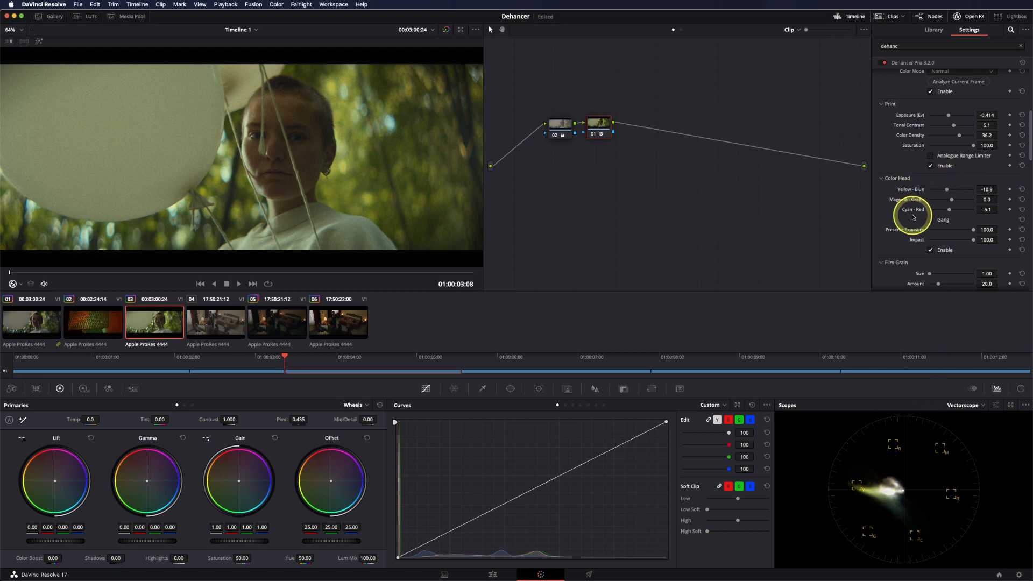
{"action": "left_click_drag", "start_coordinate": [950, 199], "coordinate": [950, 201]}
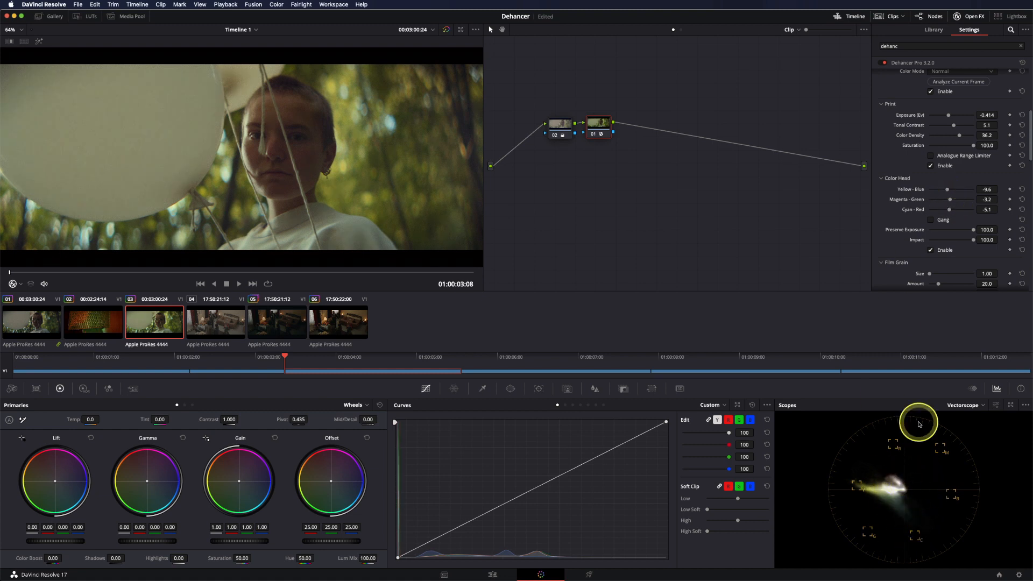
{"action": "left_click_drag", "start_coordinate": [948, 210], "coordinate": [950, 213]}
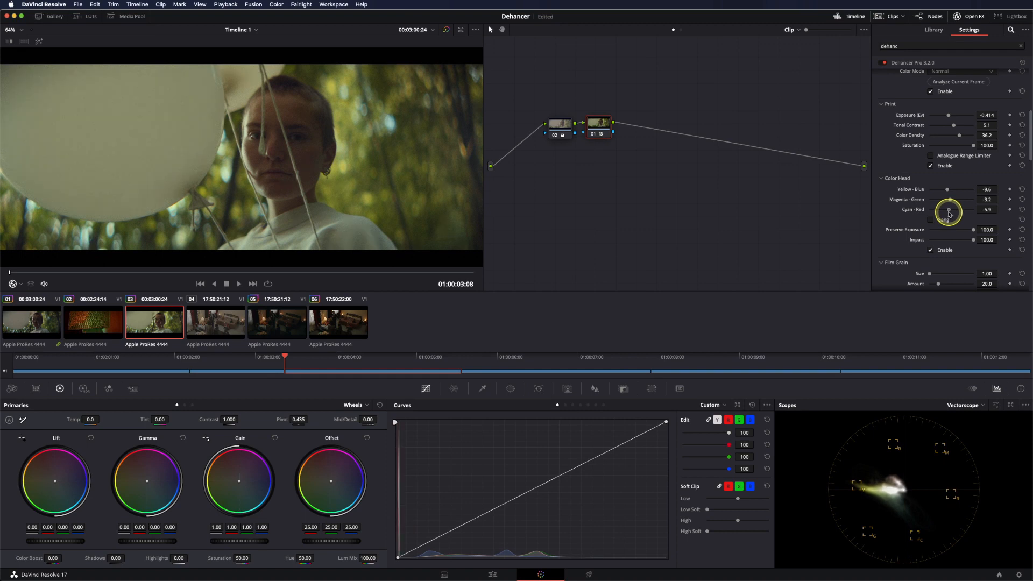
Step: Compare the Color Head's Preserve Exposure at 0 and 100, and set it to about 25.7
{"action": "scroll", "coordinate": [925, 225], "scroll_direction": "down", "scroll_amount": 1}
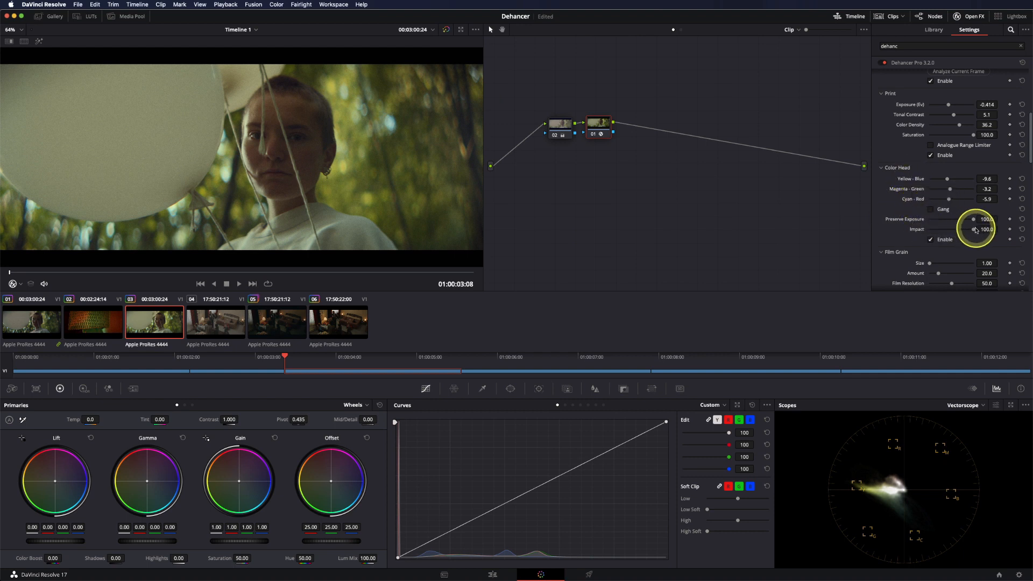
{"action": "left_click_drag", "start_coordinate": [973, 219], "coordinate": [882, 210]}
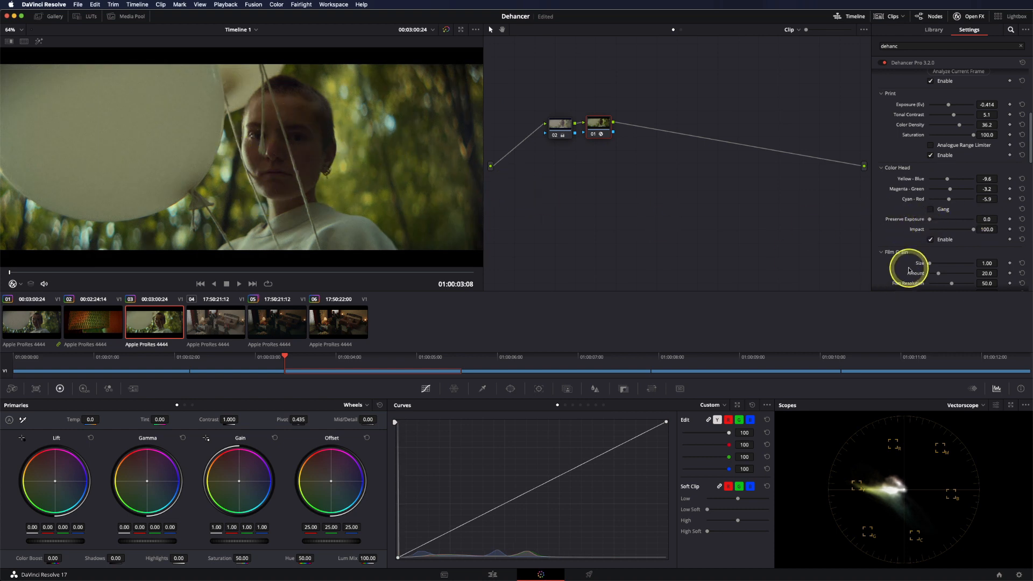
{"action": "left_click_drag", "start_coordinate": [931, 220], "coordinate": [1015, 230]}
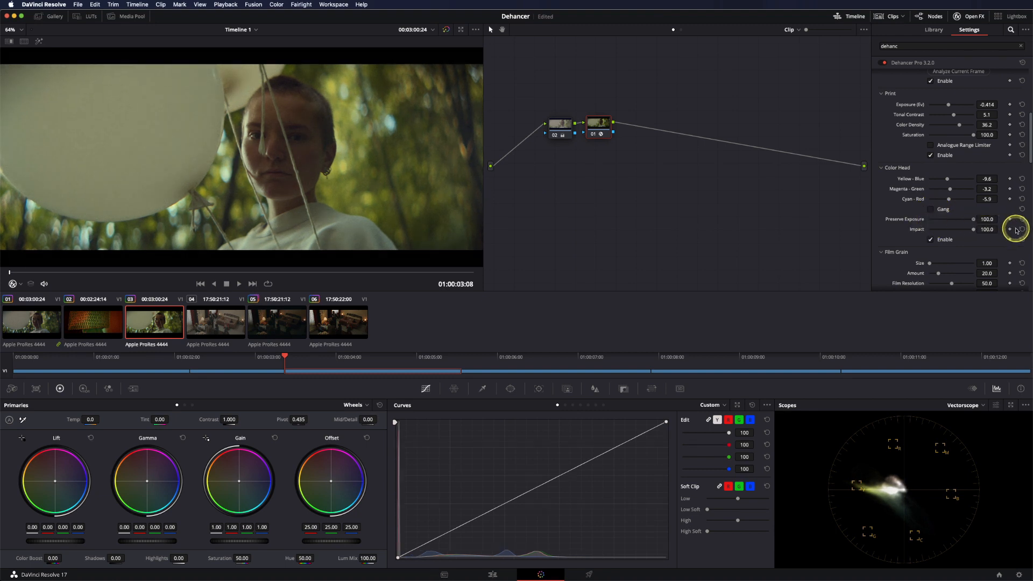
{"action": "left_click_drag", "start_coordinate": [948, 225], "coordinate": [816, 213]}
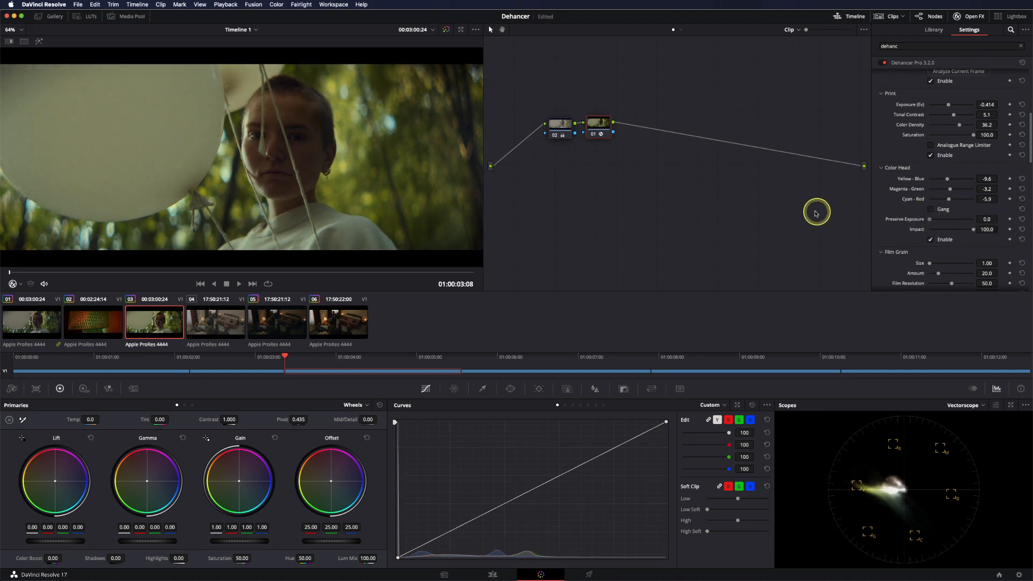
{"action": "left_click_drag", "start_coordinate": [961, 234], "coordinate": [827, 218]}
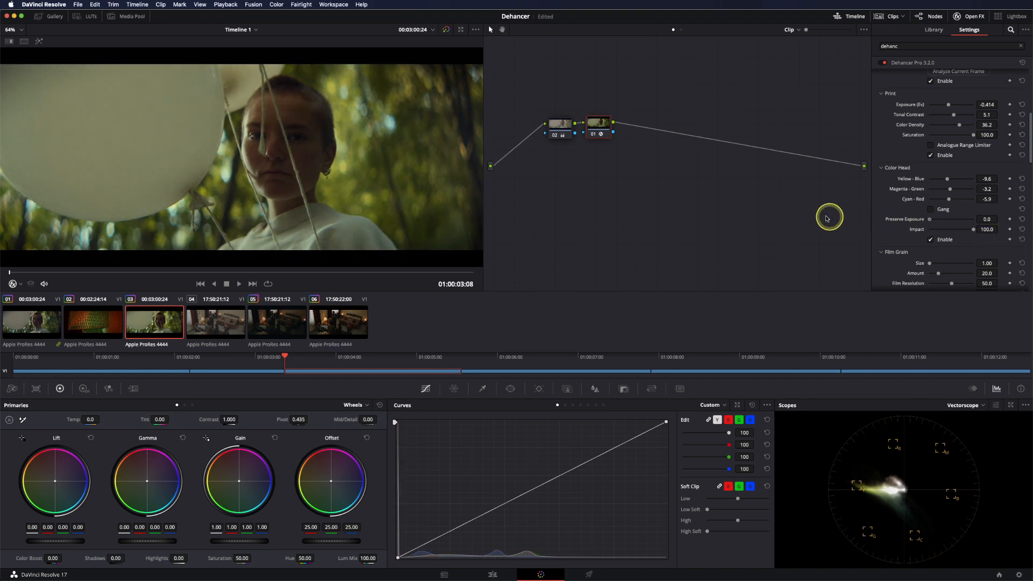
{"action": "left_click_drag", "start_coordinate": [902, 231], "coordinate": [950, 226]}
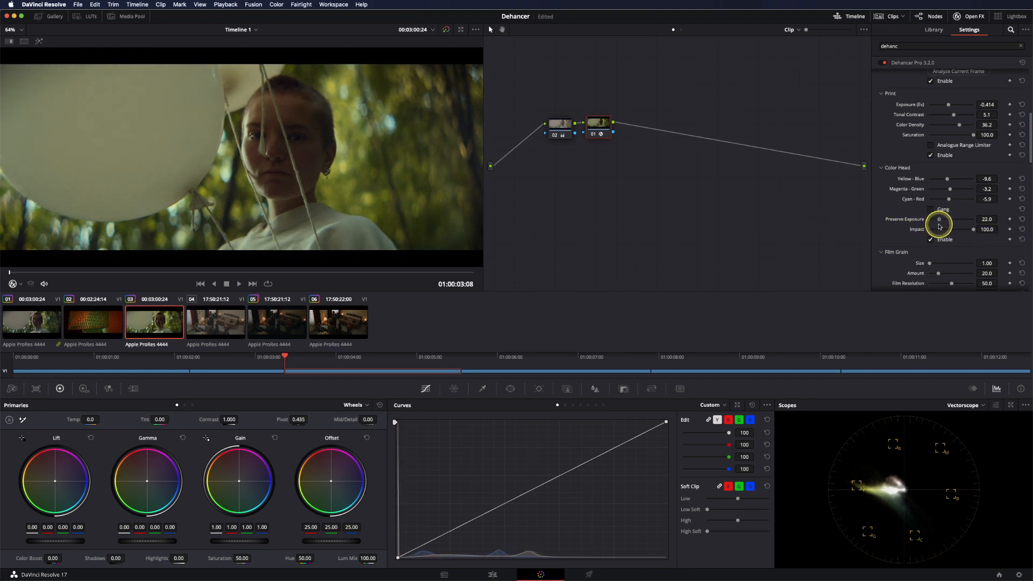
Step: Set the Film Grain size to 5.64 and the amount to 32.1, checking the grain on the enlarged face
{"action": "scroll", "coordinate": [910, 177], "scroll_direction": "down", "scroll_amount": 3}
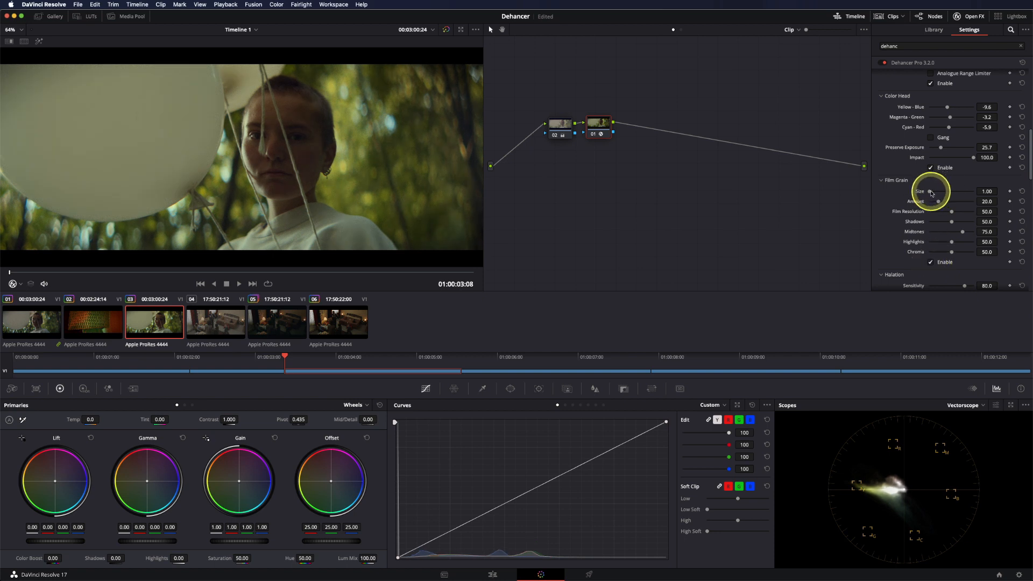
{"action": "left_click_drag", "start_coordinate": [929, 192], "coordinate": [935, 191]}
{"action": "scroll", "coordinate": [269, 161], "scroll_direction": "up", "scroll_amount": 8}
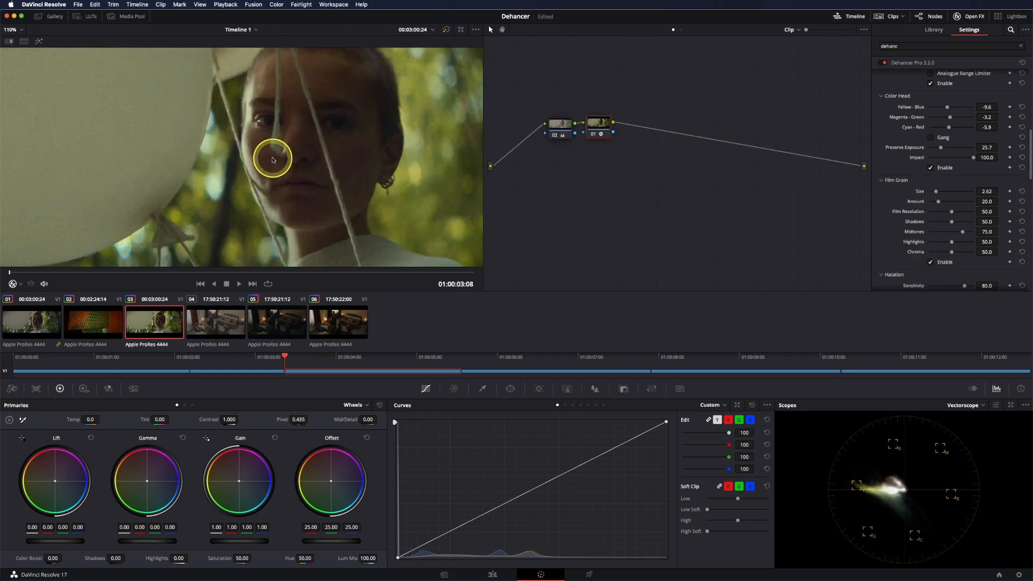
{"action": "left_click_drag", "start_coordinate": [207, 132], "coordinate": [217, 149]}
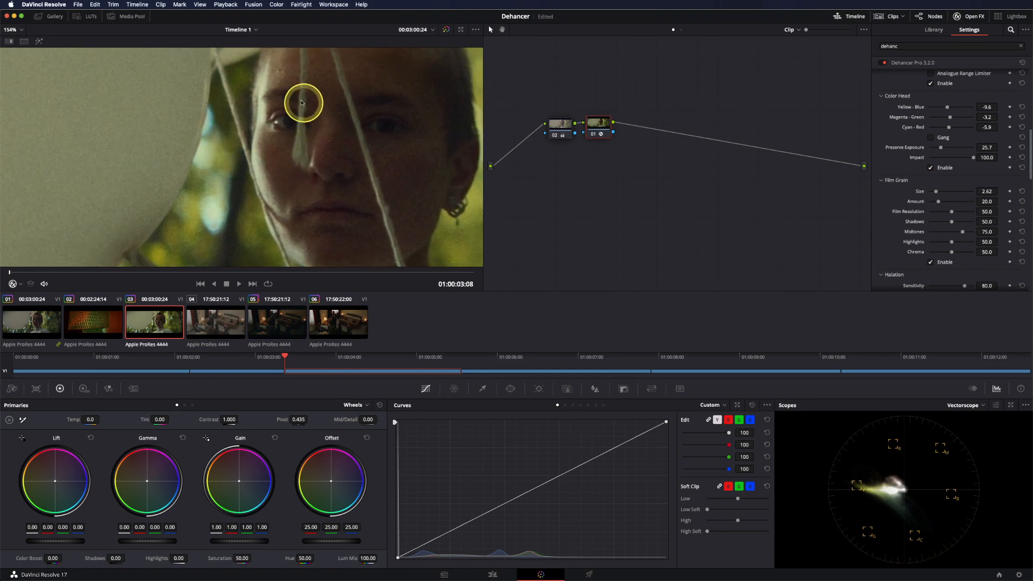
{"action": "mouse_move", "coordinate": [935, 190]}
{"action": "left_mouse_down"}
{"action": "mouse_move", "coordinate": [975, 191]}
{"action": "mouse_move", "coordinate": [941, 194]}
{"action": "mouse_move", "coordinate": [972, 205]}
{"action": "mouse_move", "coordinate": [928, 203]}
{"action": "mouse_move", "coordinate": [944, 202]}
{"action": "left_mouse_up"}
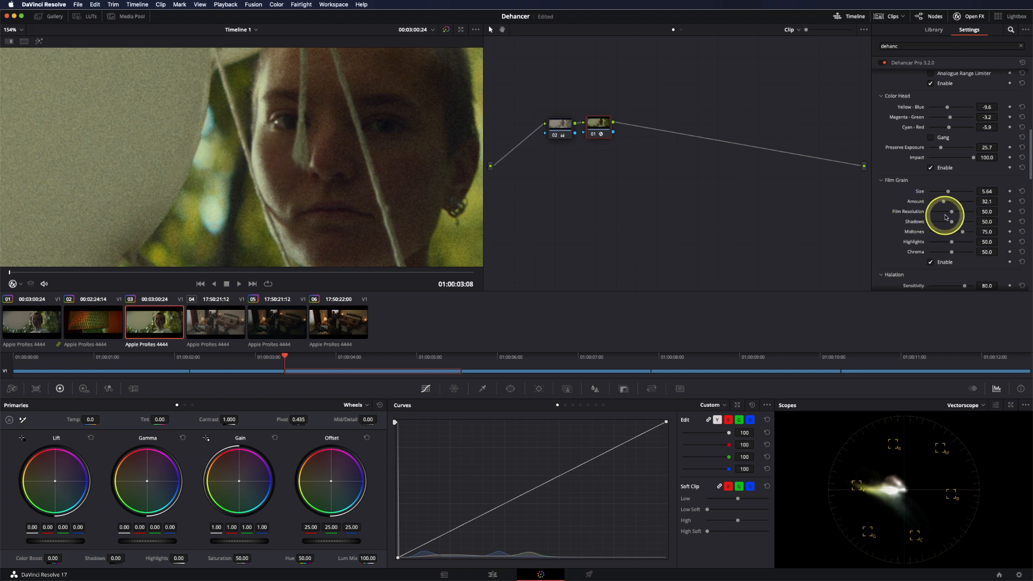
Step: Try the Film Grain's Film Resolution at 0 and set it to 26.6
{"action": "left_click_drag", "start_coordinate": [950, 212], "coordinate": [940, 212]}
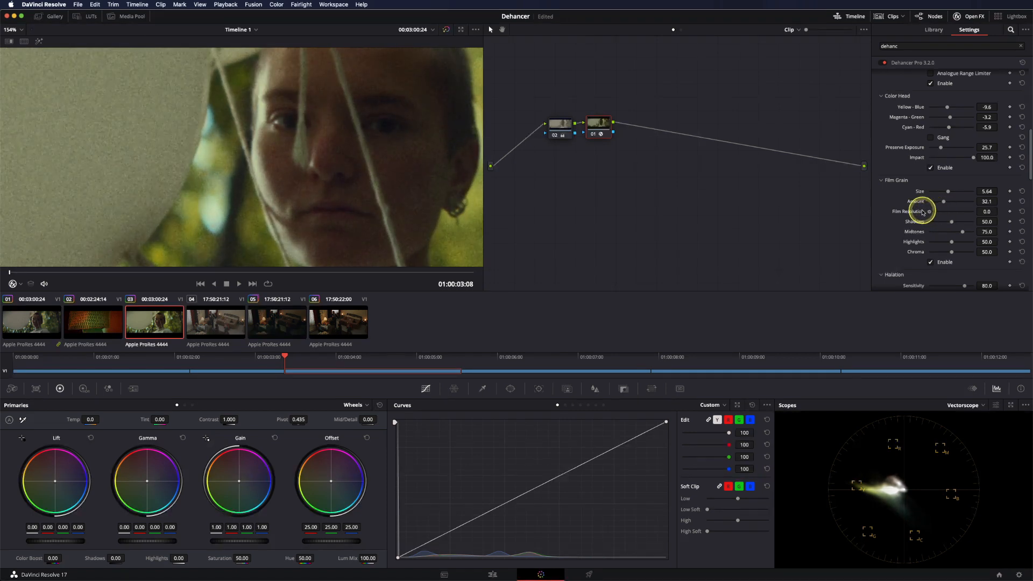
{"action": "left_click_drag", "start_coordinate": [922, 211], "coordinate": [1029, 217]}
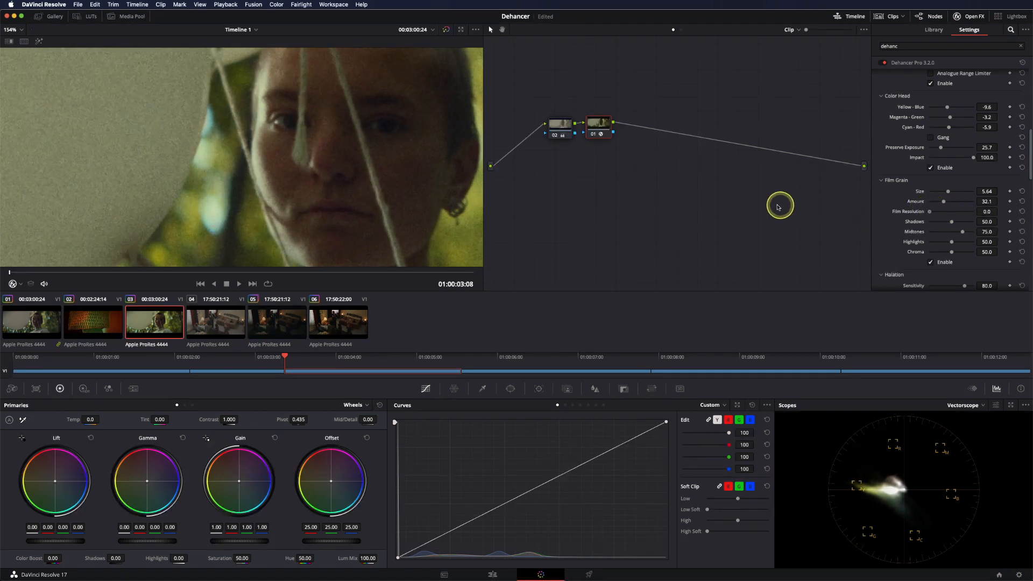
{"action": "left_click_drag", "start_coordinate": [906, 224], "coordinate": [938, 225]}
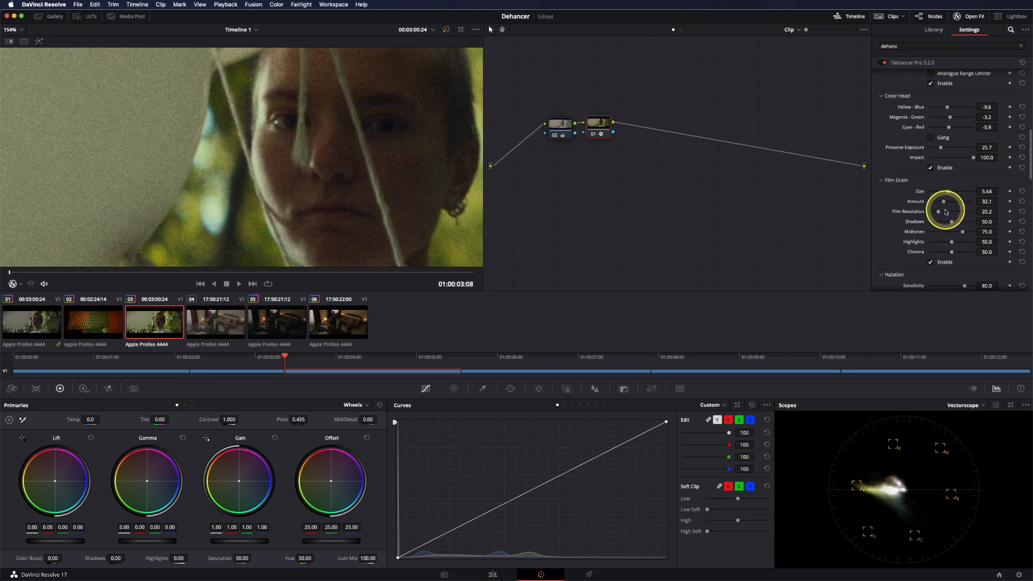
{"action": "left_click_drag", "start_coordinate": [938, 211], "coordinate": [940, 214]}
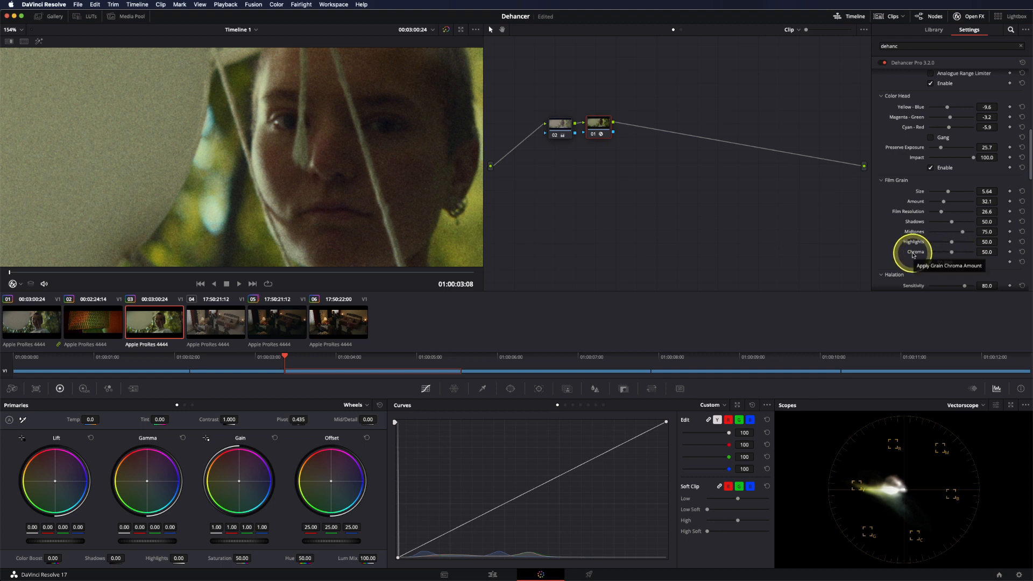
Step: Try the Film Grain's Chroma at 0 and reset it to its default
{"action": "left_click_drag", "start_coordinate": [951, 253], "coordinate": [874, 241]}
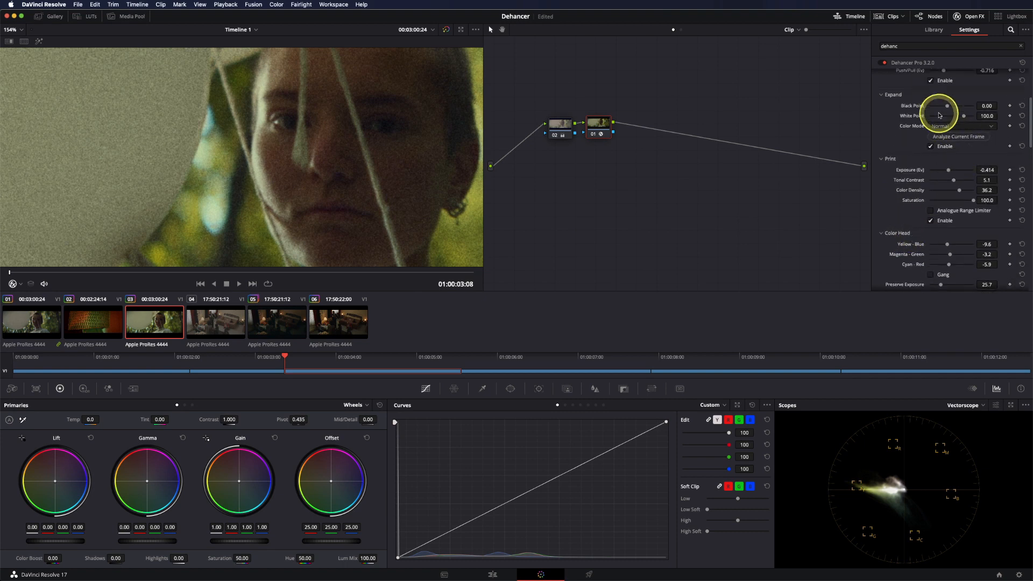
{"action": "scroll", "coordinate": [930, 118], "scroll_direction": "up", "scroll_amount": 10}
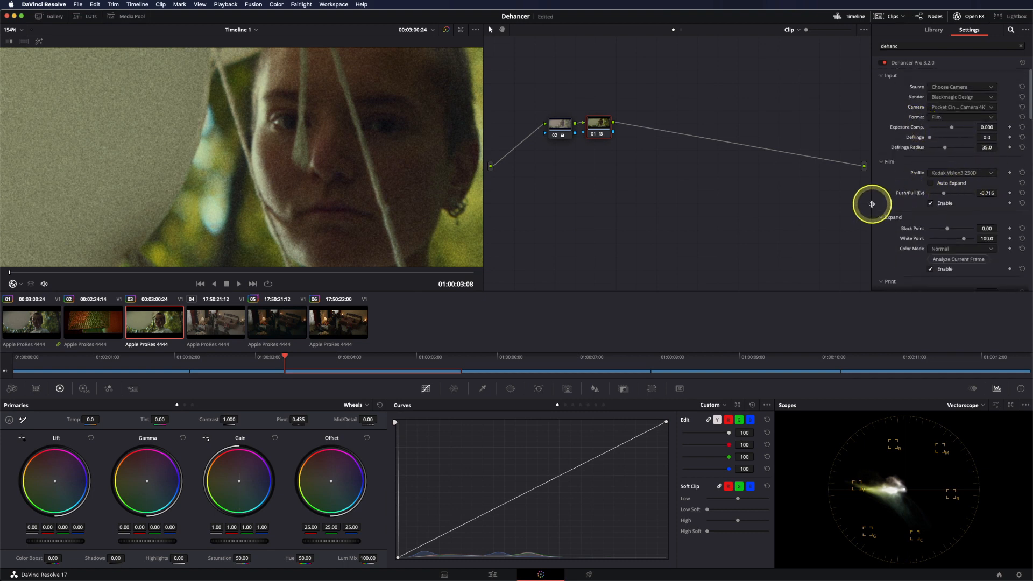
{"action": "scroll", "coordinate": [929, 259], "scroll_direction": "down", "scroll_amount": 10}
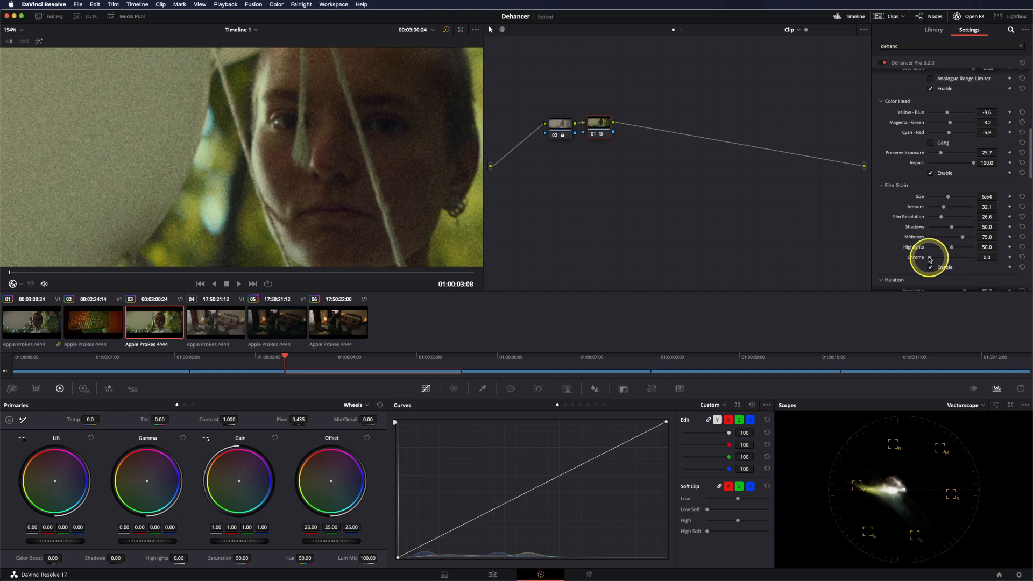
{"action": "mouse_move", "coordinate": [929, 260]}
{"action": "left_mouse_down"}
{"action": "mouse_move", "coordinate": [910, 138]}
{"action": "mouse_move", "coordinate": [933, 260]}
{"action": "mouse_move", "coordinate": [949, 259]}
{"action": "left_mouse_up"}
{"action": "left_click", "coordinate": [1021, 257]}
Step: Look through the remaining Dehancer sections, enable Halation and check its effect in Mask Mode
{"action": "scroll", "coordinate": [893, 252], "scroll_direction": "down", "scroll_amount": 4}
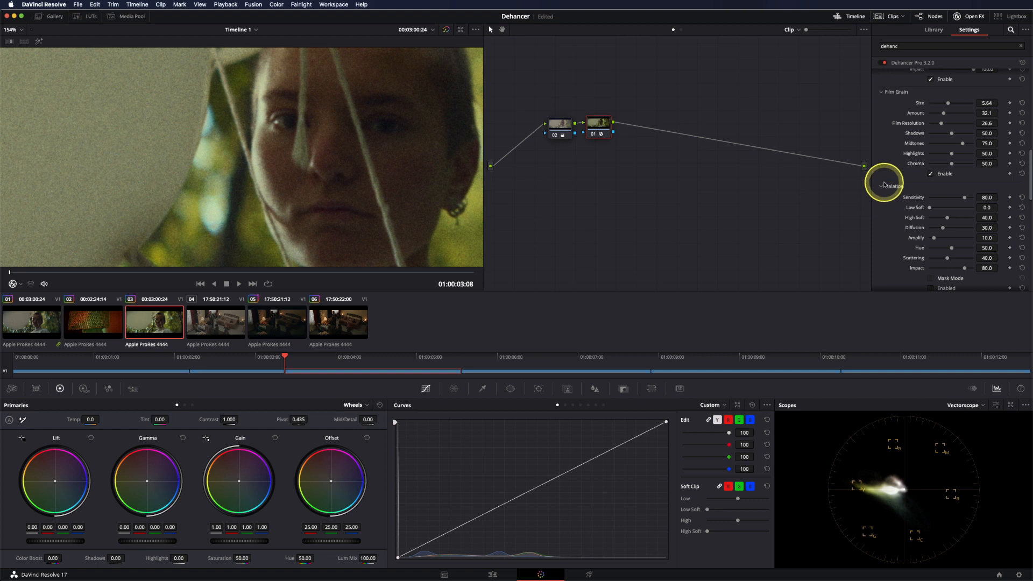
{"action": "scroll", "coordinate": [890, 187], "scroll_direction": "down", "scroll_amount": 6}
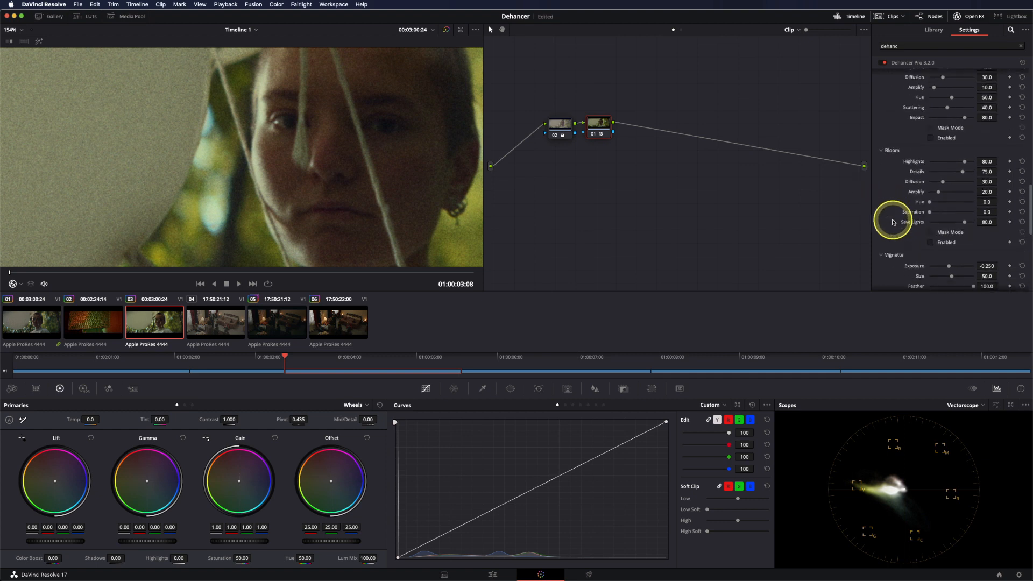
{"action": "scroll", "coordinate": [894, 171], "scroll_direction": "down", "scroll_amount": 5}
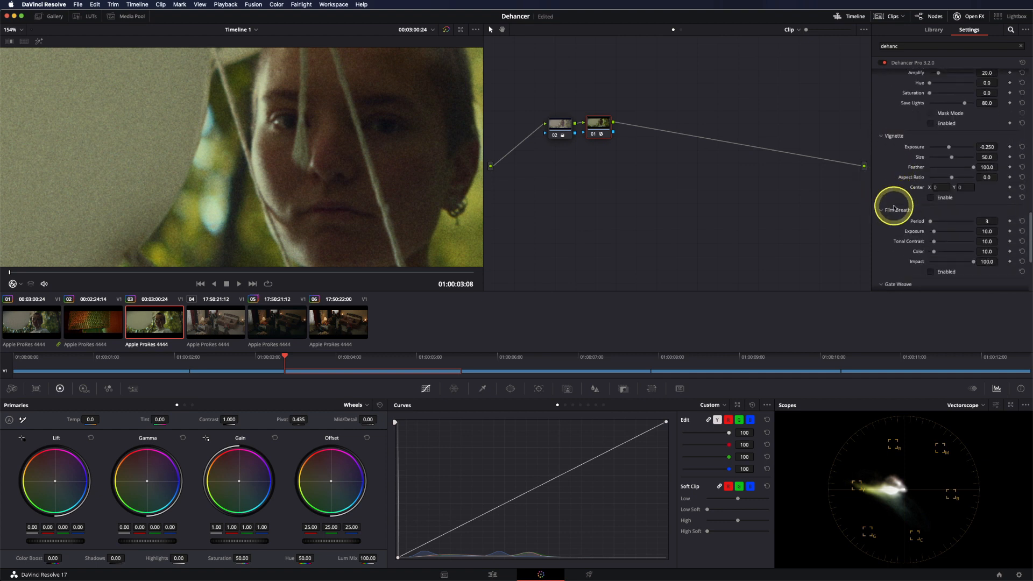
{"action": "scroll", "coordinate": [892, 214], "scroll_direction": "down", "scroll_amount": 5}
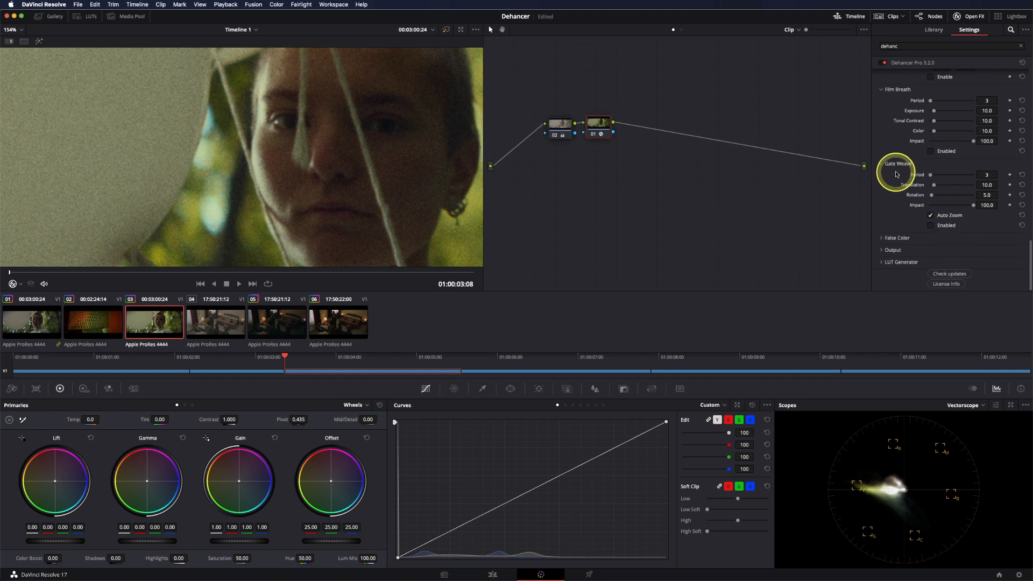
{"action": "scroll", "coordinate": [897, 176], "scroll_direction": "up", "scroll_amount": 1}
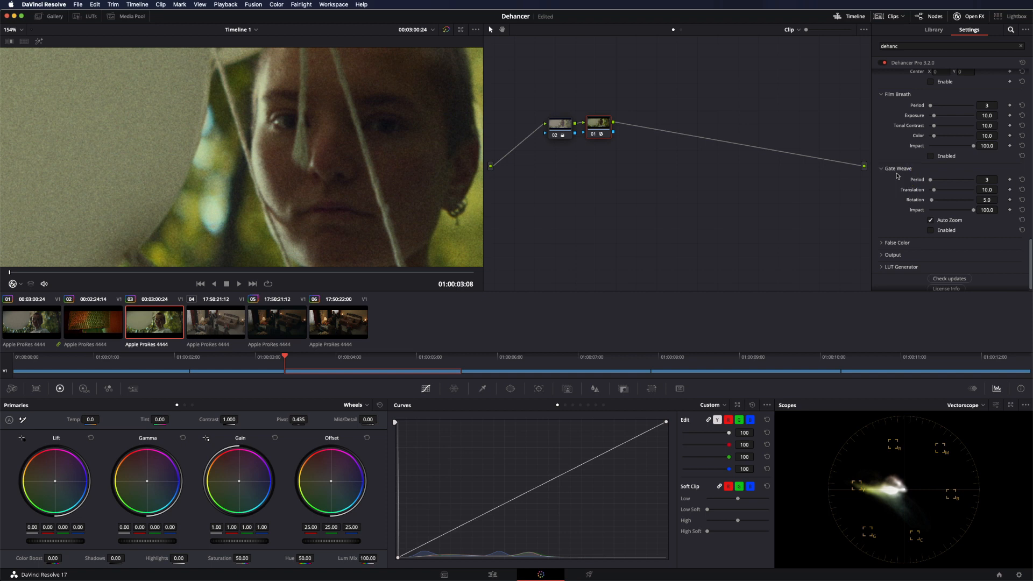
{"action": "scroll", "coordinate": [897, 176], "scroll_direction": "up", "scroll_amount": 8}
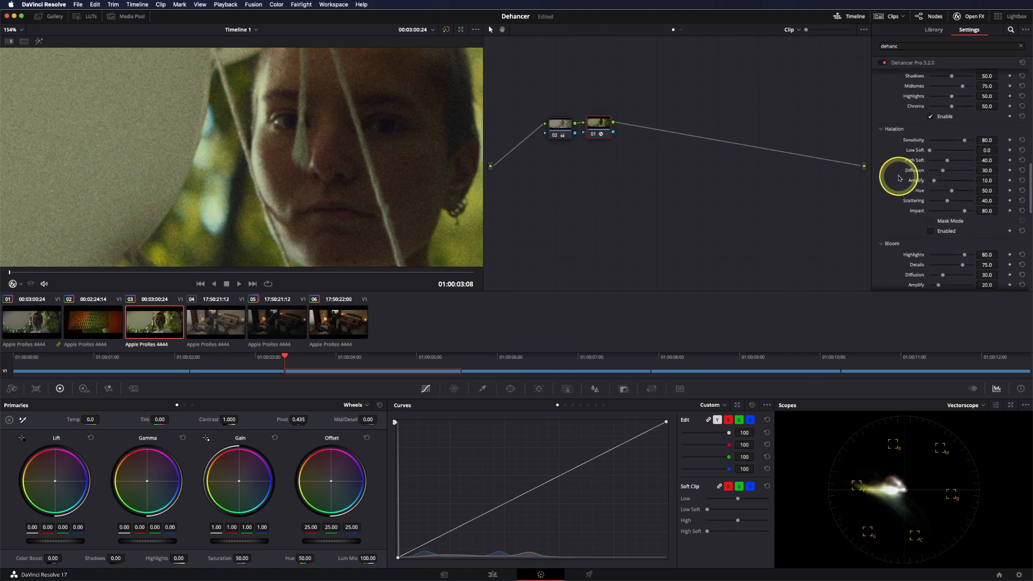
{"action": "left_click", "coordinate": [931, 222]}
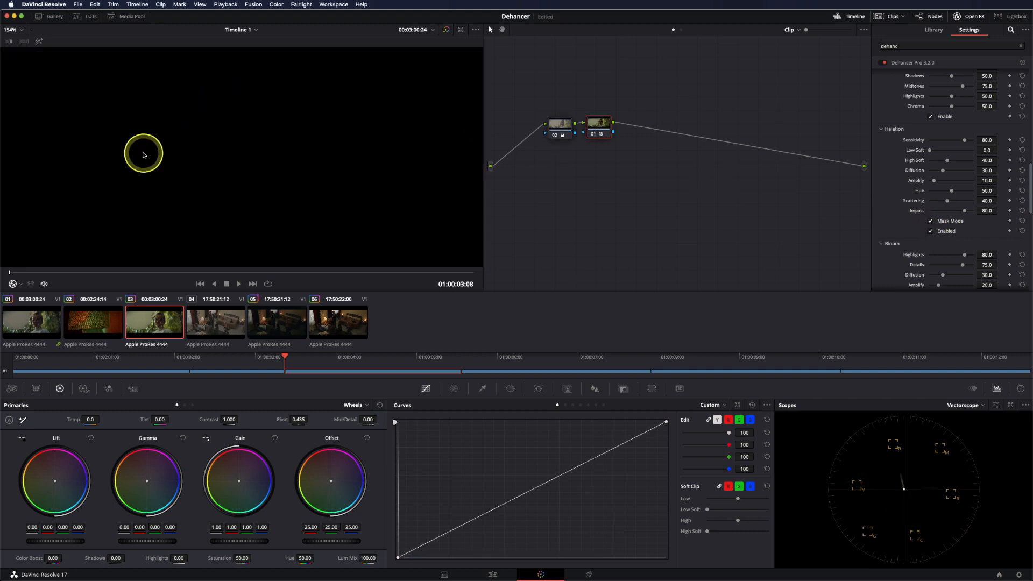
{"action": "scroll", "coordinate": [278, 190], "scroll_direction": "down", "scroll_amount": 3}
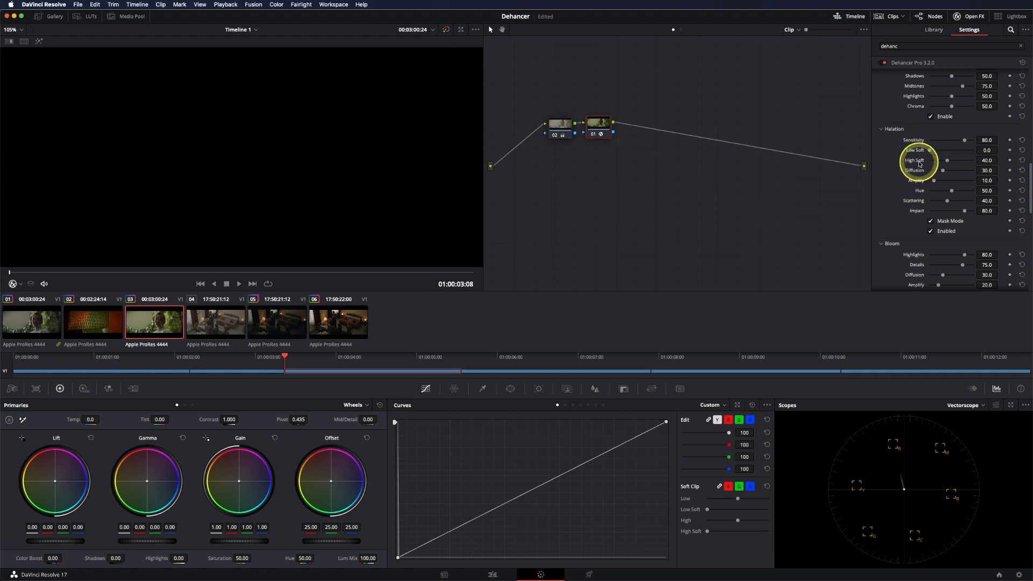
{"action": "left_click", "coordinate": [930, 220]}
Step: Add a node between the source node and the Dehancer node, and raise its Gain to about 1.16
{"action": "left_click_drag", "start_coordinate": [615, 127], "coordinate": [691, 130]}
{"action": "right_click", "coordinate": [690, 130]}
{"action": "left_click", "coordinate": [780, 250]}
{"action": "left_click_drag", "start_coordinate": [693, 169], "coordinate": [654, 170]}
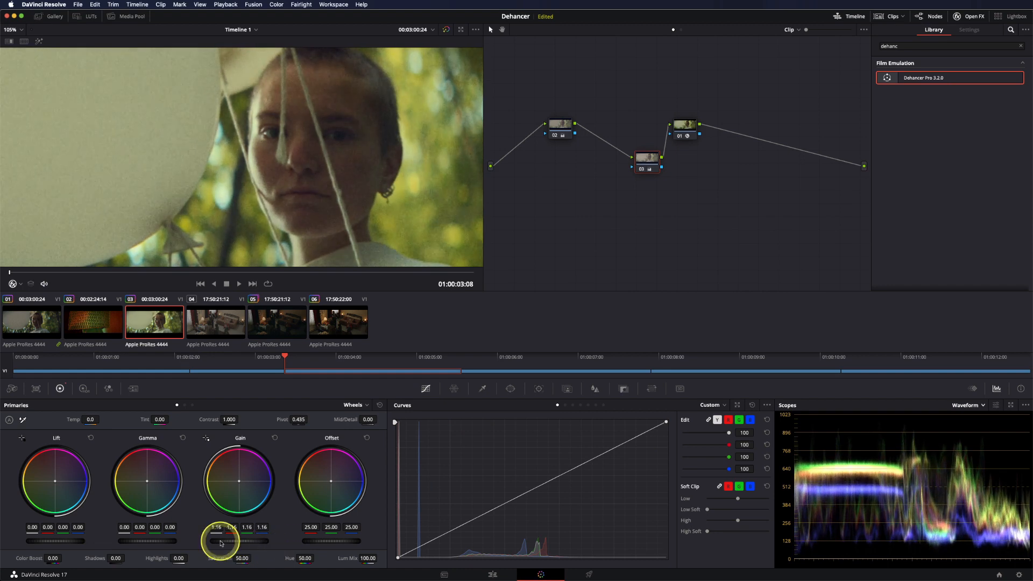
Step: On the Dehancer node, set the Halation's Amplify to 100 and Scattering to 45, comparing the image with Halation off and on
{"action": "left_click", "coordinate": [688, 127]}
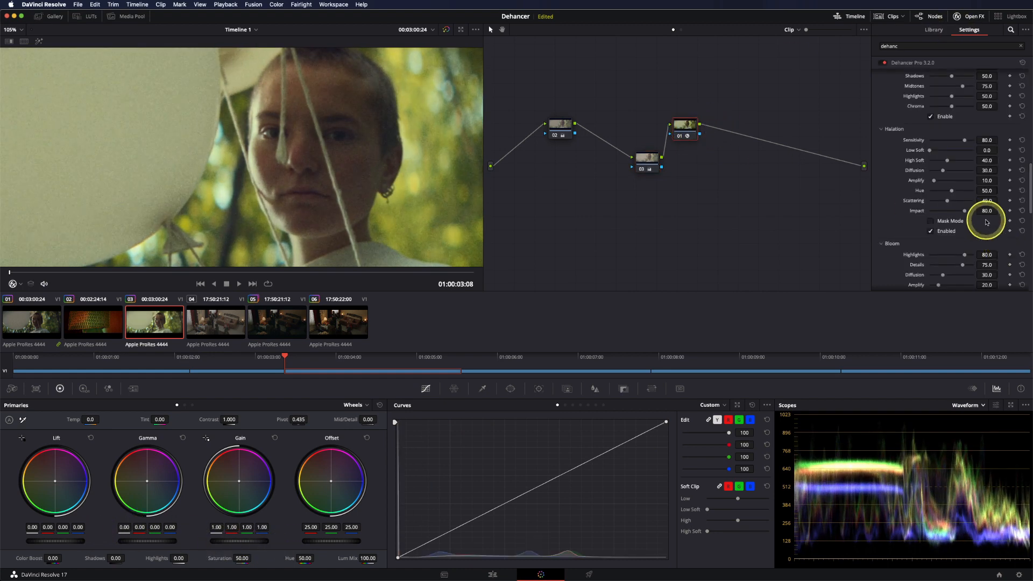
{"action": "left_click", "coordinate": [931, 222]}
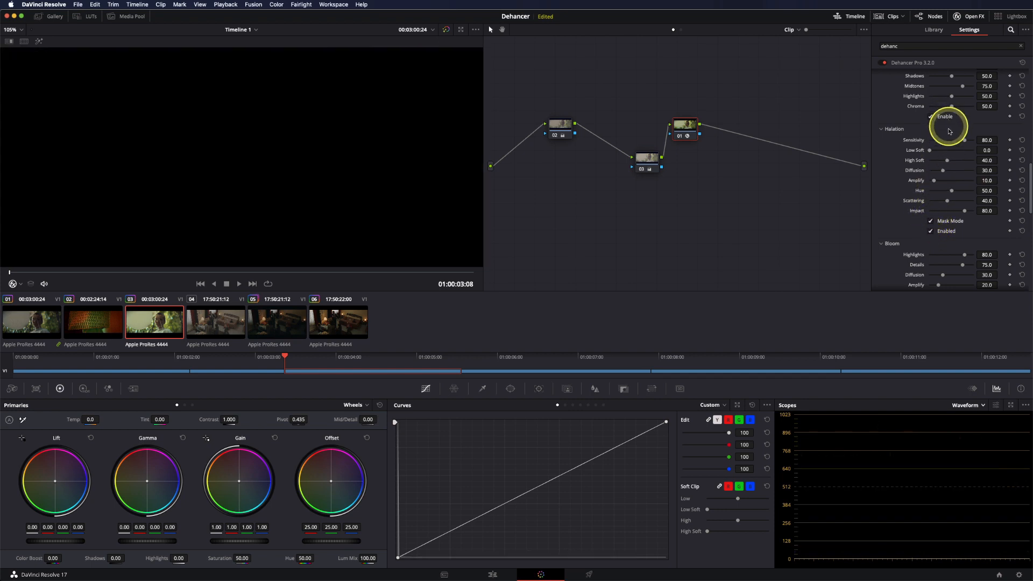
{"action": "left_click_drag", "start_coordinate": [949, 180], "coordinate": [1021, 157]}
{"action": "left_click", "coordinate": [930, 222]}
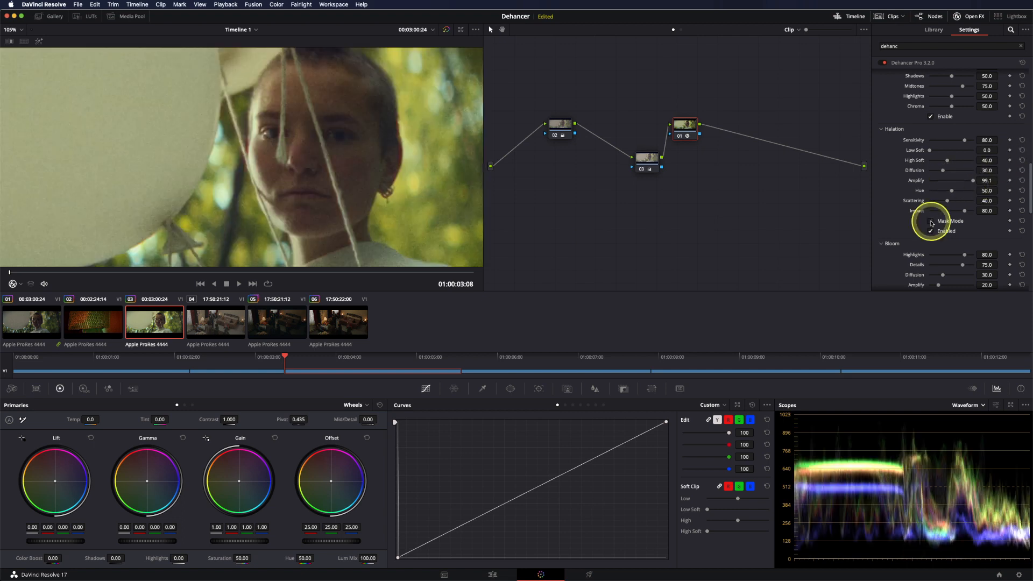
{"action": "mouse_move", "coordinate": [945, 201]}
{"action": "left_mouse_down"}
{"action": "mouse_move", "coordinate": [964, 203]}
{"action": "mouse_move", "coordinate": [949, 201]}
{"action": "left_mouse_up"}
{"action": "left_click", "coordinate": [930, 232]}
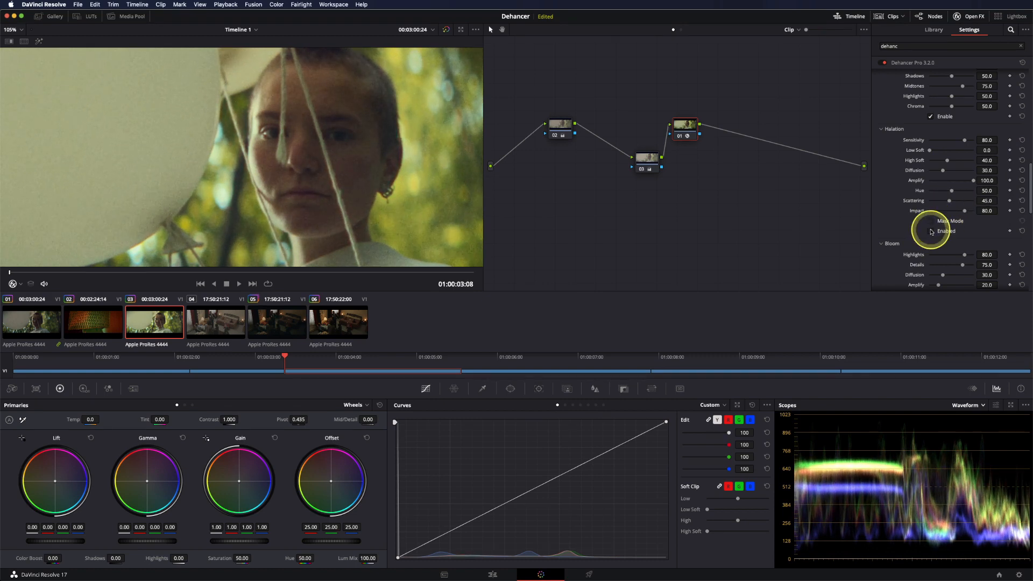
{"action": "left_click", "coordinate": [931, 231]}
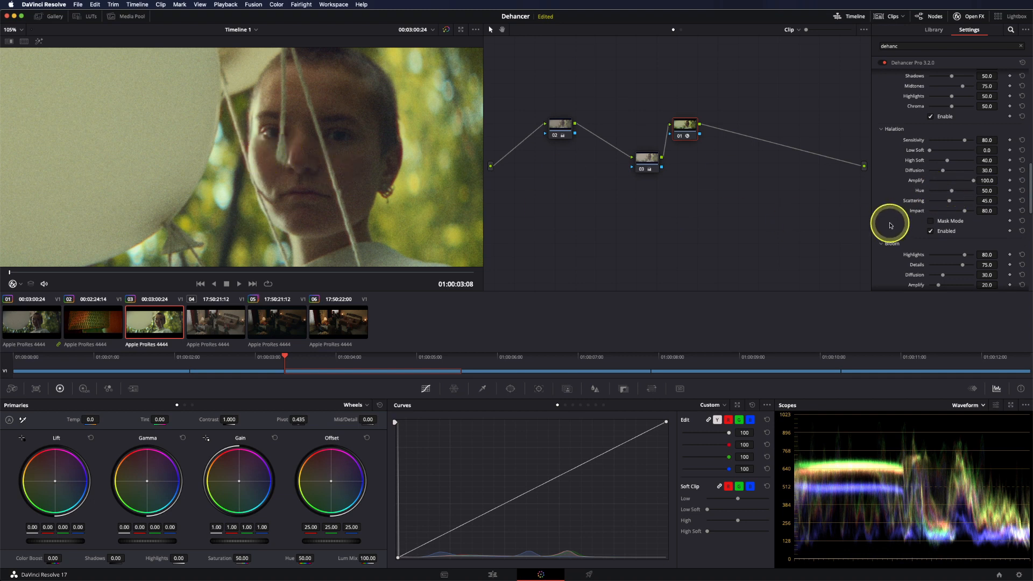
Step: Set the Halation's Hue to 42.2, High Soft to 48.6 and Impact to 86.2, checking the edges on the enlarged face
{"action": "scroll", "coordinate": [238, 155], "scroll_direction": "up", "scroll_amount": 1}
{"action": "scroll", "coordinate": [238, 156], "scroll_direction": "up", "scroll_amount": 5}
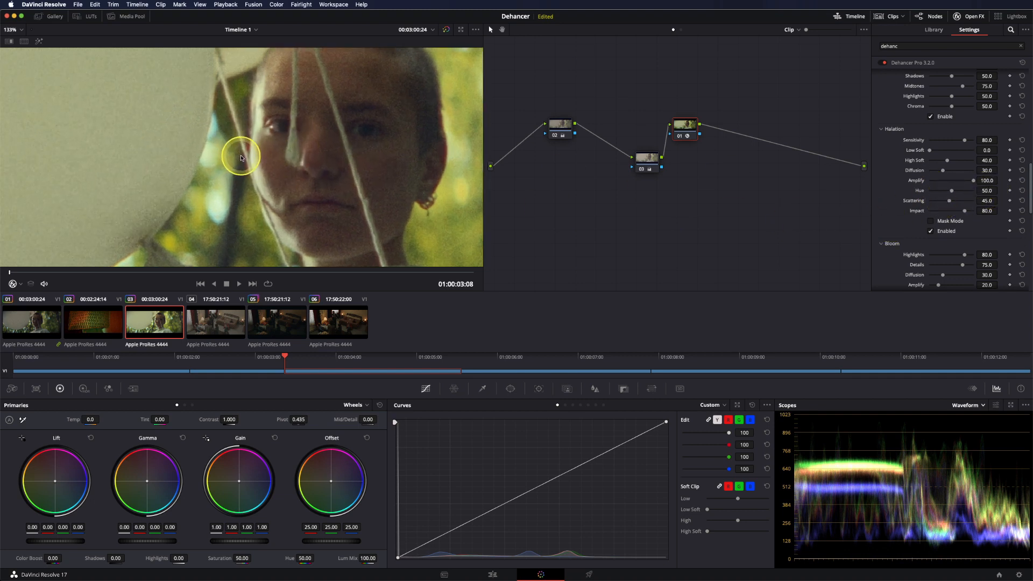
{"action": "mouse_move", "coordinate": [952, 190]}
{"action": "left_mouse_down"}
{"action": "mouse_move", "coordinate": [938, 191]}
{"action": "mouse_move", "coordinate": [946, 191]}
{"action": "left_mouse_up"}
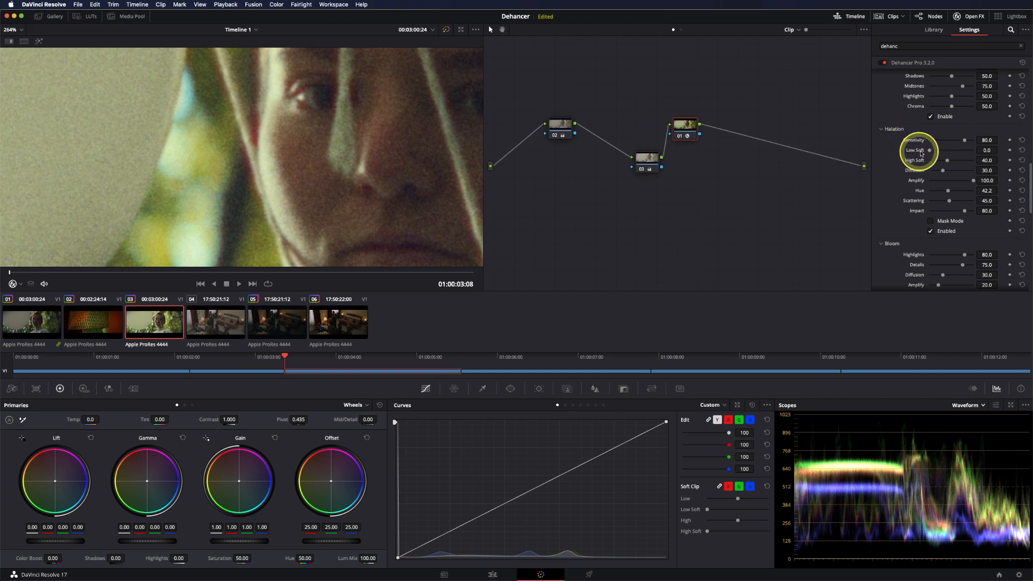
{"action": "mouse_move", "coordinate": [927, 149]}
{"action": "left_mouse_down"}
{"action": "mouse_move", "coordinate": [951, 151]}
{"action": "mouse_move", "coordinate": [906, 150]}
{"action": "left_mouse_up"}
{"action": "left_click", "coordinate": [950, 160]}
{"action": "left_click_drag", "start_coordinate": [949, 210], "coordinate": [967, 209]}
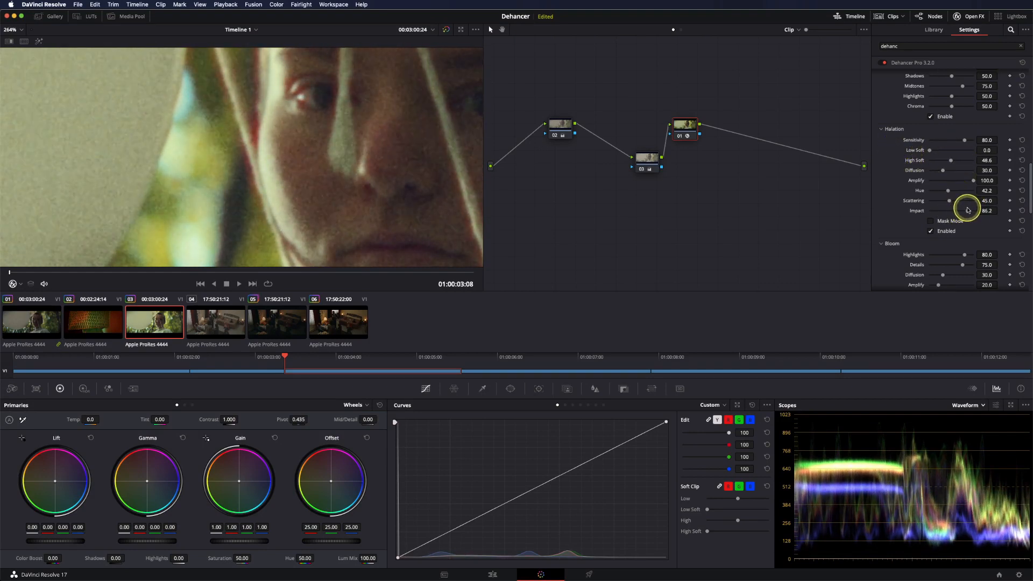
Step: Compare different Halation Impact levels in Mask Mode, set the Impact to 87.2 and return to the normal image
{"action": "left_click", "coordinate": [932, 221]}
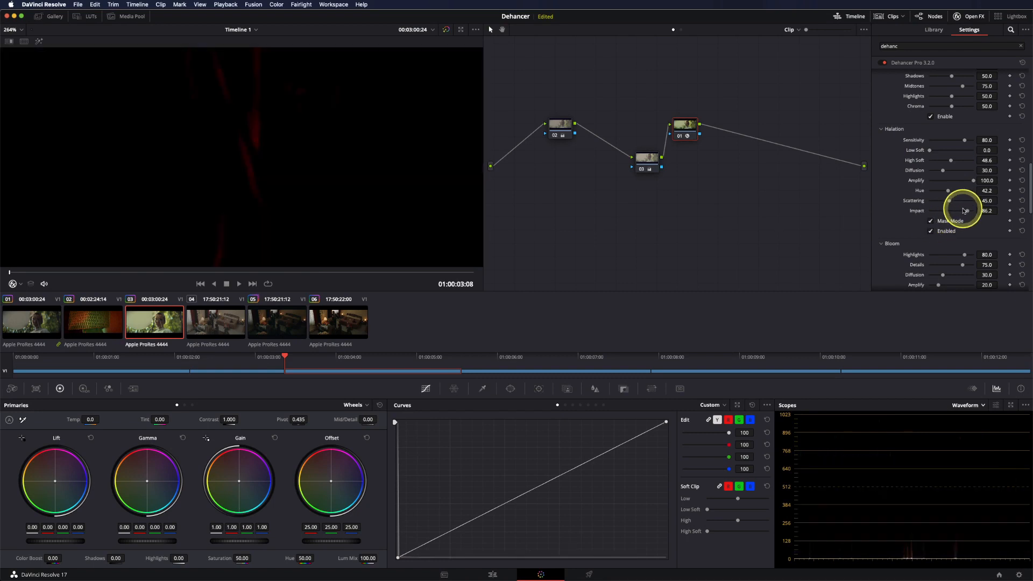
{"action": "left_click_drag", "start_coordinate": [975, 210], "coordinate": [944, 210]}
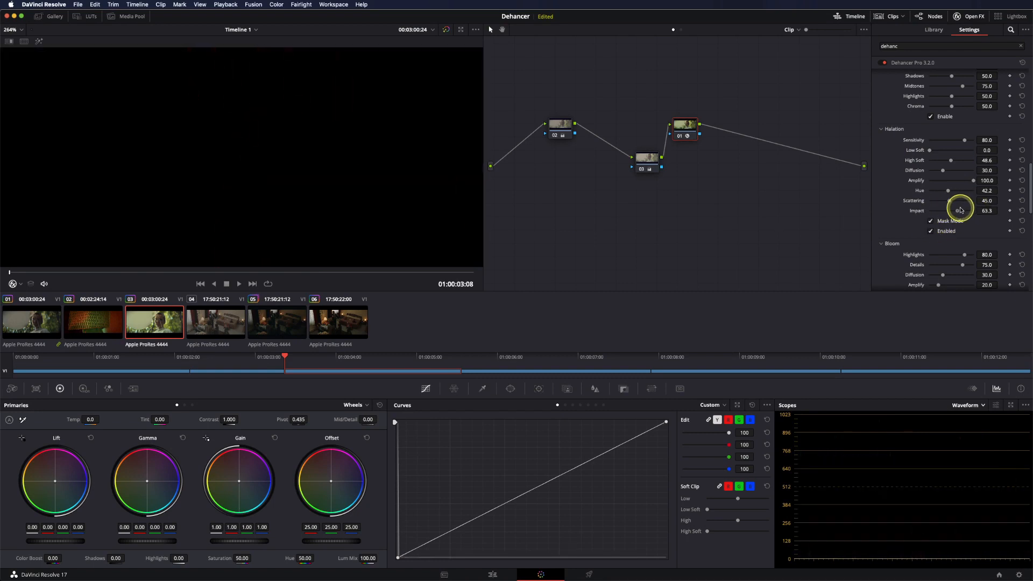
{"action": "left_click_drag", "start_coordinate": [975, 211], "coordinate": [948, 212]}
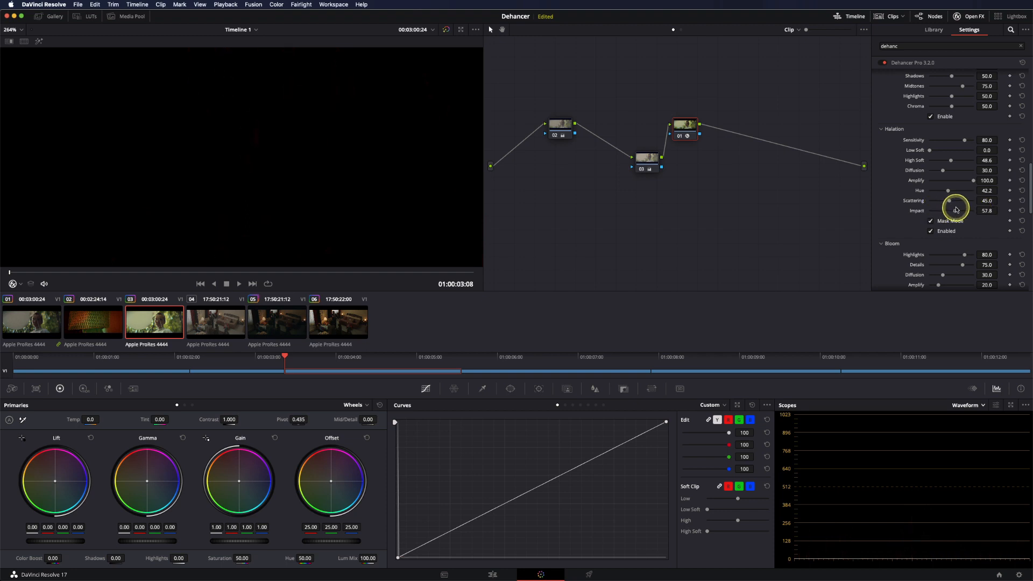
{"action": "left_click", "coordinate": [931, 221]}
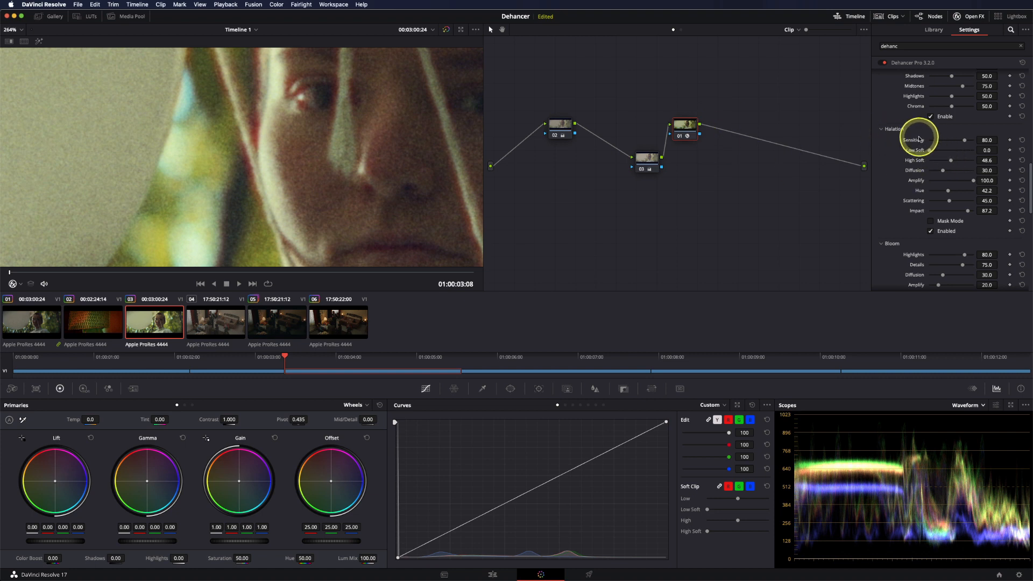
Step: Enable Bloom with its default settings, comparing the highlights on the enlarged face with it off and on
{"action": "scroll", "coordinate": [893, 223], "scroll_direction": "down", "scroll_amount": 3}
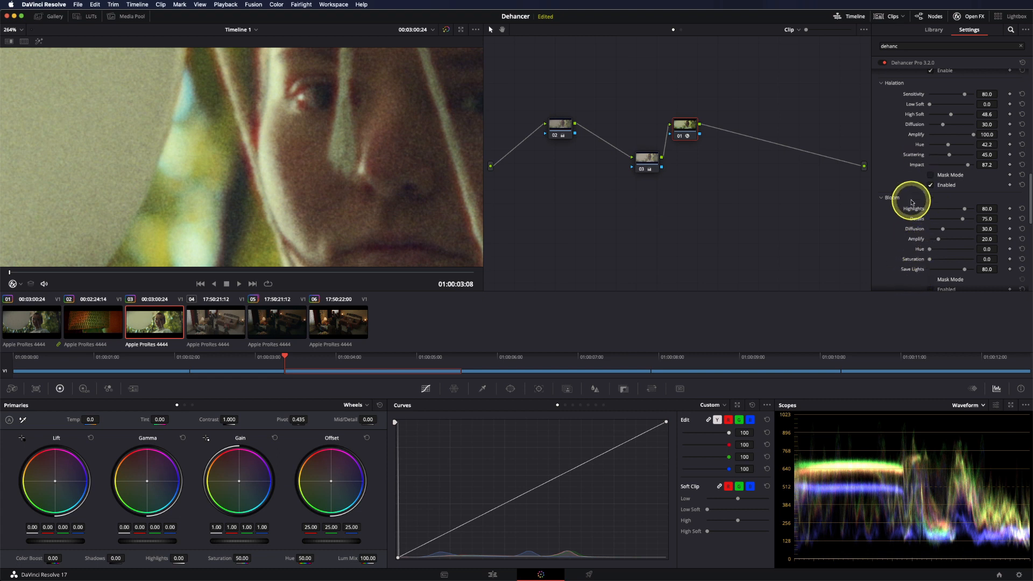
{"action": "scroll", "coordinate": [895, 232], "scroll_direction": "down", "scroll_amount": 2}
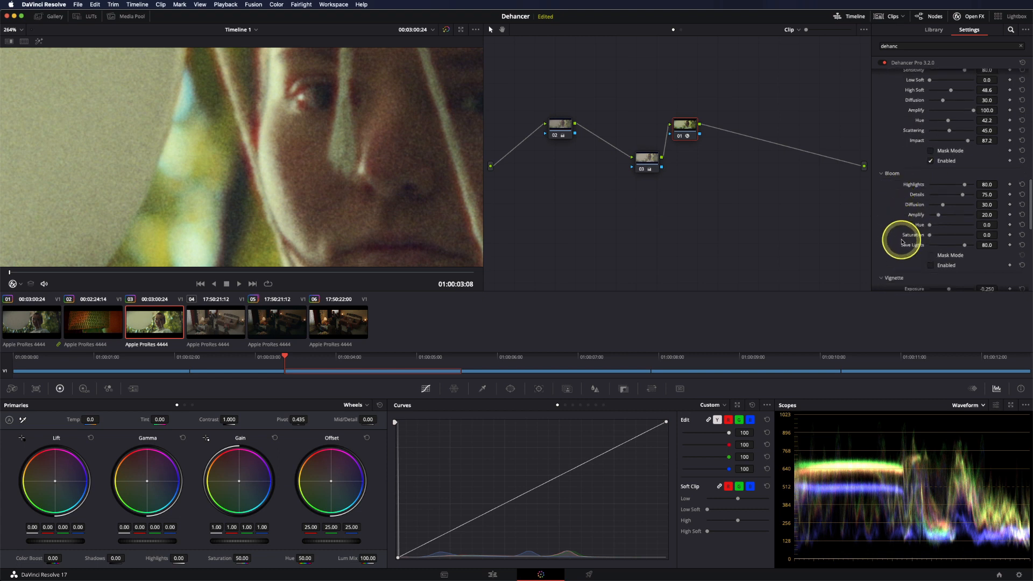
{"action": "left_click", "coordinate": [932, 265]}
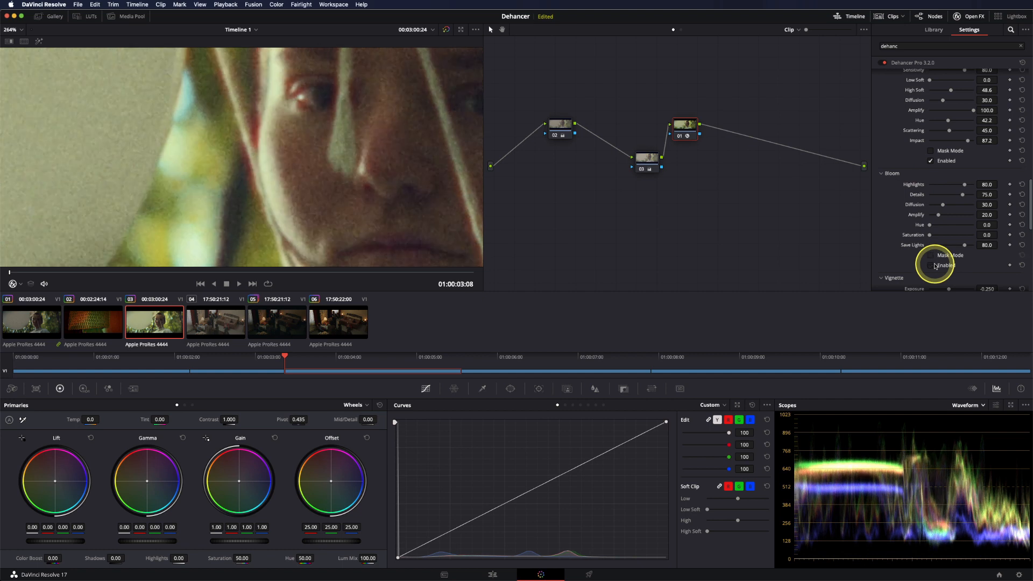
{"action": "left_click", "coordinate": [934, 265]}
{"action": "left_click", "coordinate": [934, 265]}
{"action": "left_click", "coordinate": [934, 265]}
{"action": "left_click", "coordinate": [934, 266]}
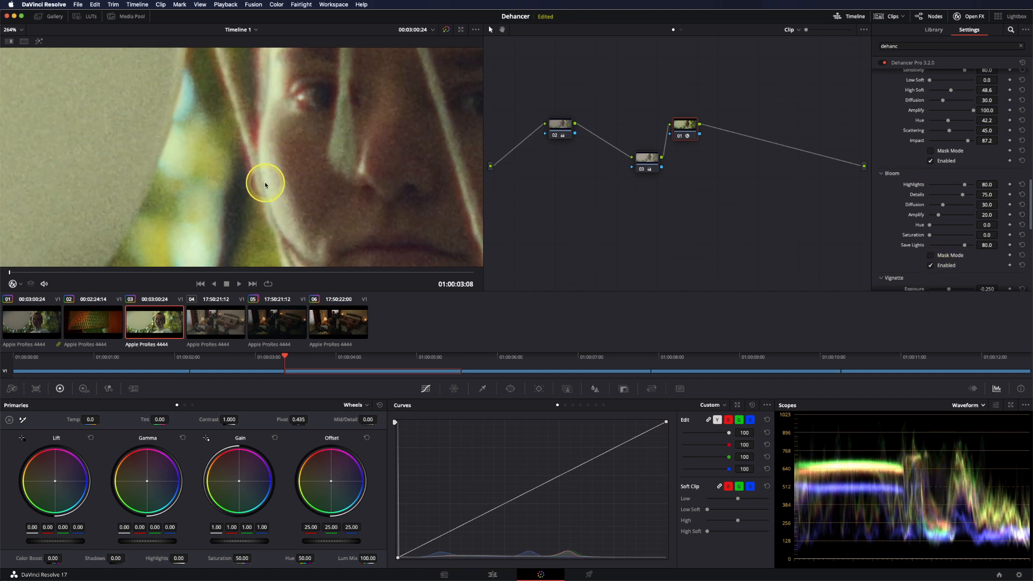
{"action": "scroll", "coordinate": [265, 184], "scroll_direction": "down", "scroll_amount": 2}
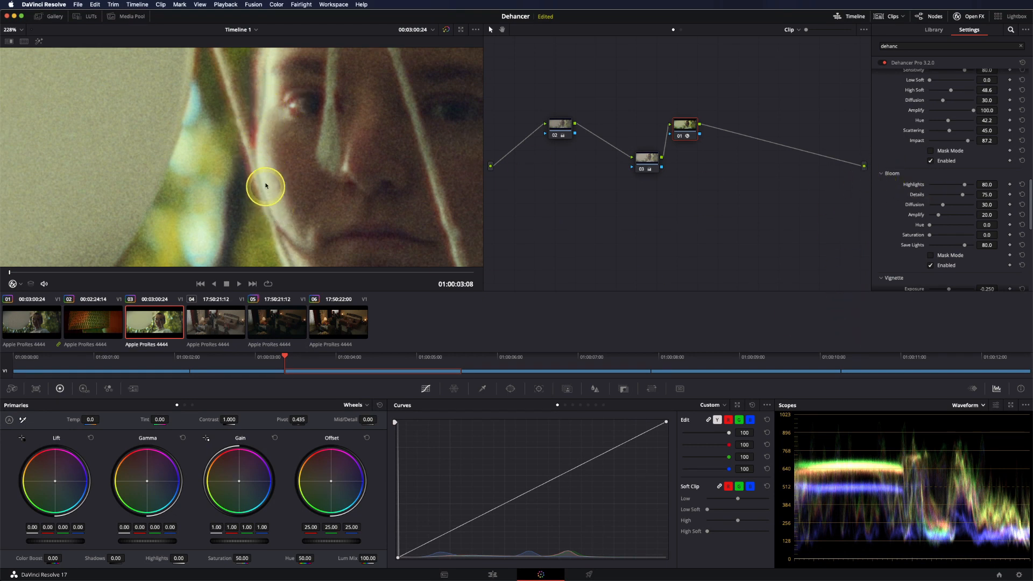
{"action": "left_click", "coordinate": [931, 265]}
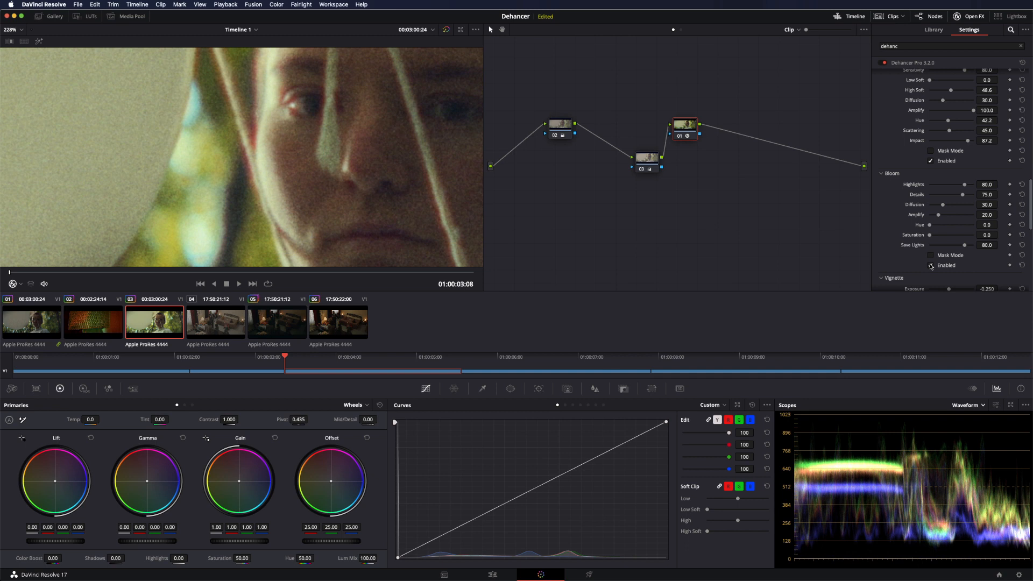
{"action": "left_click", "coordinate": [931, 266]}
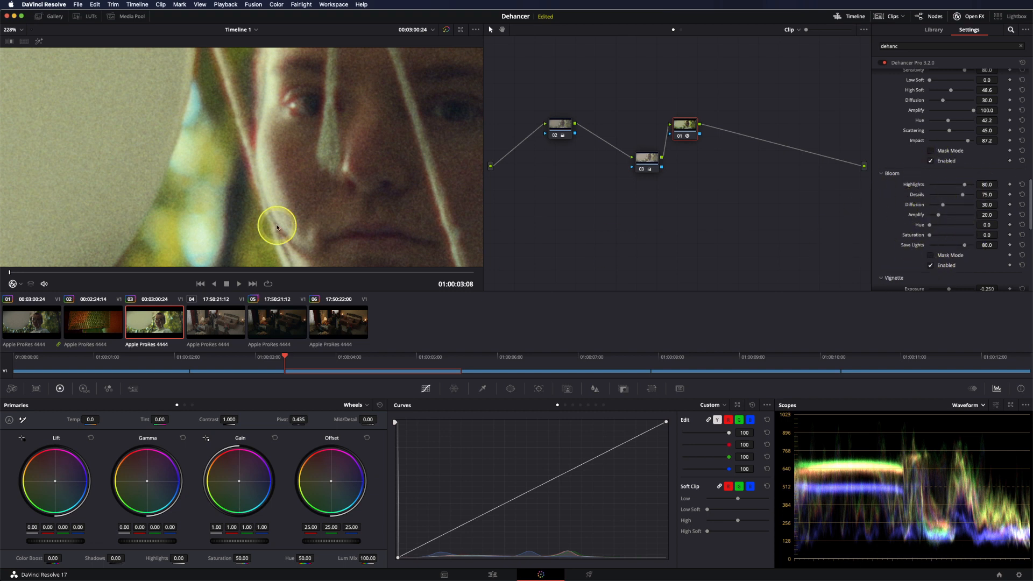
Step: Compare the image with Dehancer's Vignette on and off, leaving the Vignette disabled
{"action": "scroll", "coordinate": [932, 234], "scroll_direction": "down", "scroll_amount": 4}
{"action": "left_click", "coordinate": [931, 234]}
{"action": "left_click", "coordinate": [930, 235]}
{"action": "left_click", "coordinate": [930, 235]}
{"action": "left_click", "coordinate": [931, 234]}
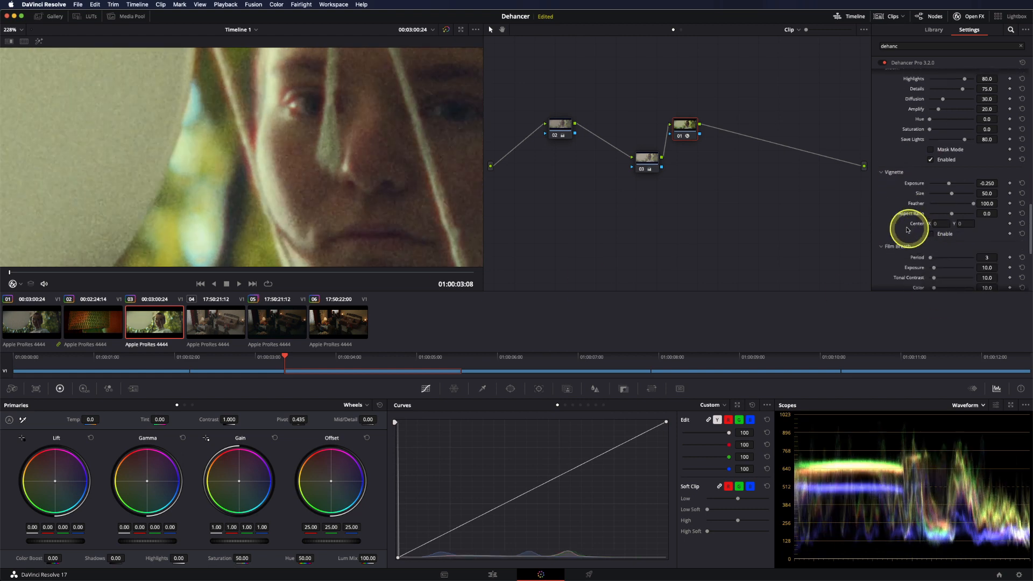
Step: Enable Film Breath and Gate Weave on the Dehancer node, turn off Gate Weave's Auto Zoom and reduce the viewer magnification
{"action": "scroll", "coordinate": [902, 118], "scroll_direction": "down", "scroll_amount": 5}
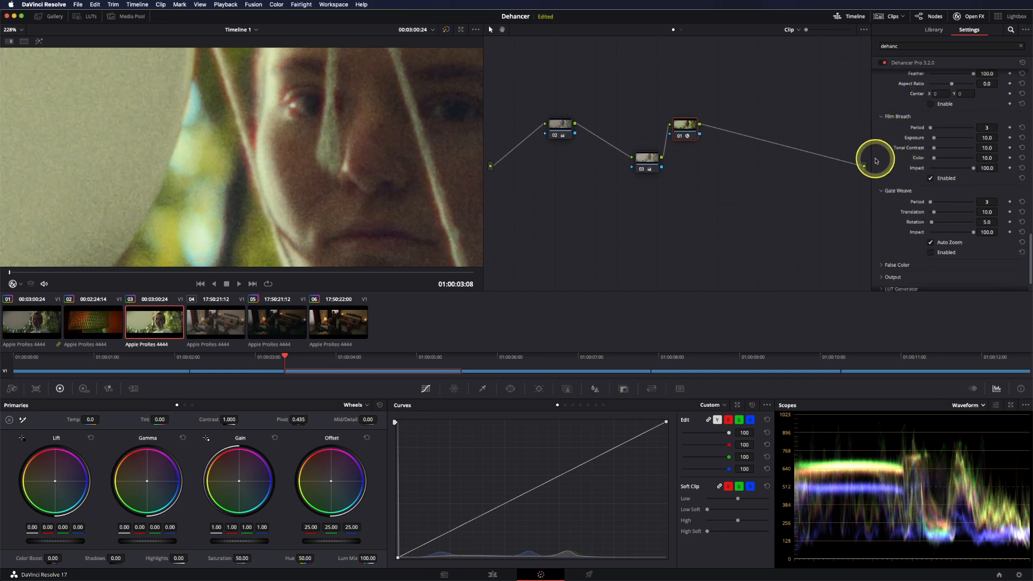
{"action": "left_click", "coordinate": [931, 252]}
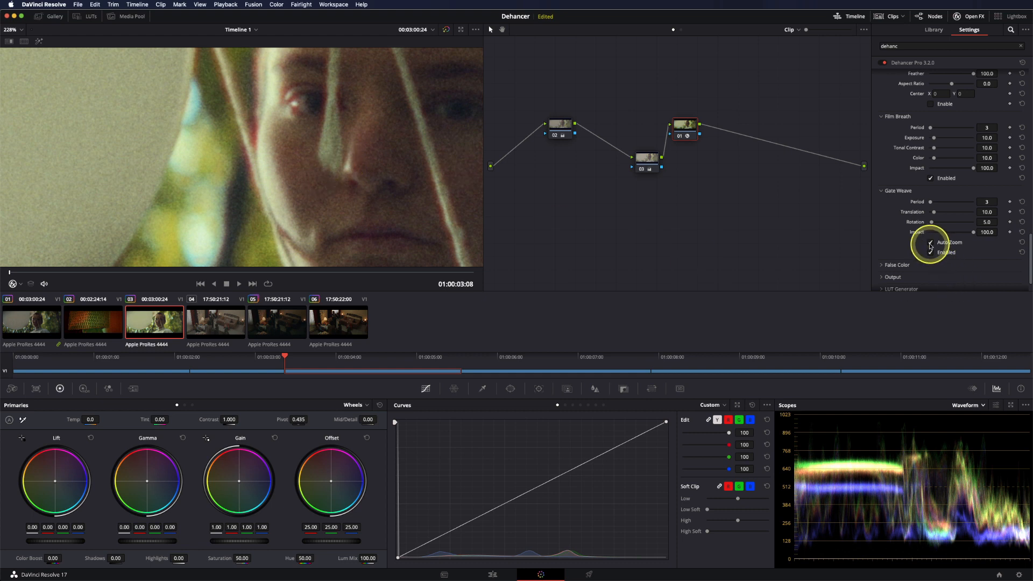
{"action": "left_click", "coordinate": [930, 243]}
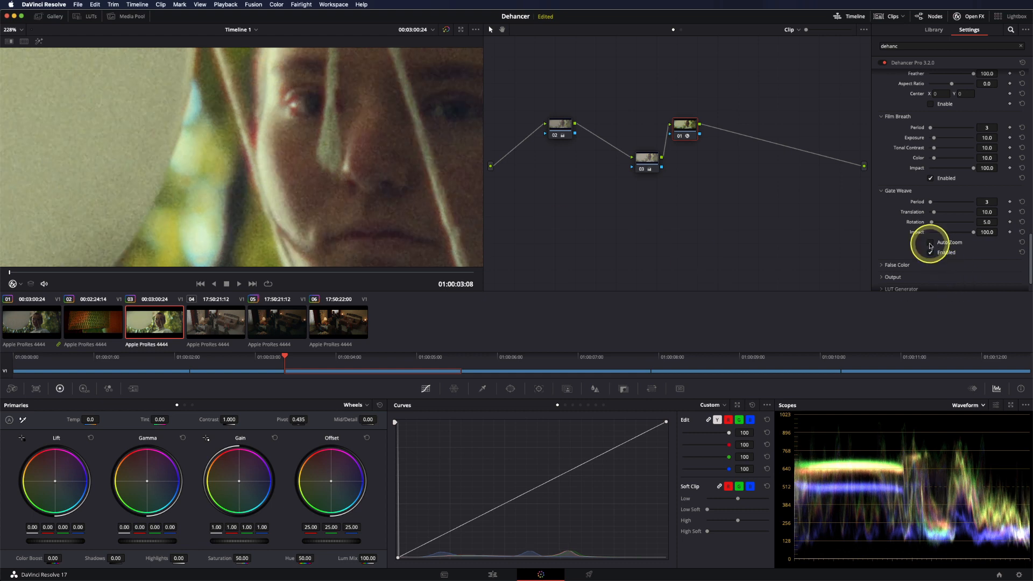
{"action": "scroll", "coordinate": [277, 184], "scroll_direction": "down", "scroll_amount": 5}
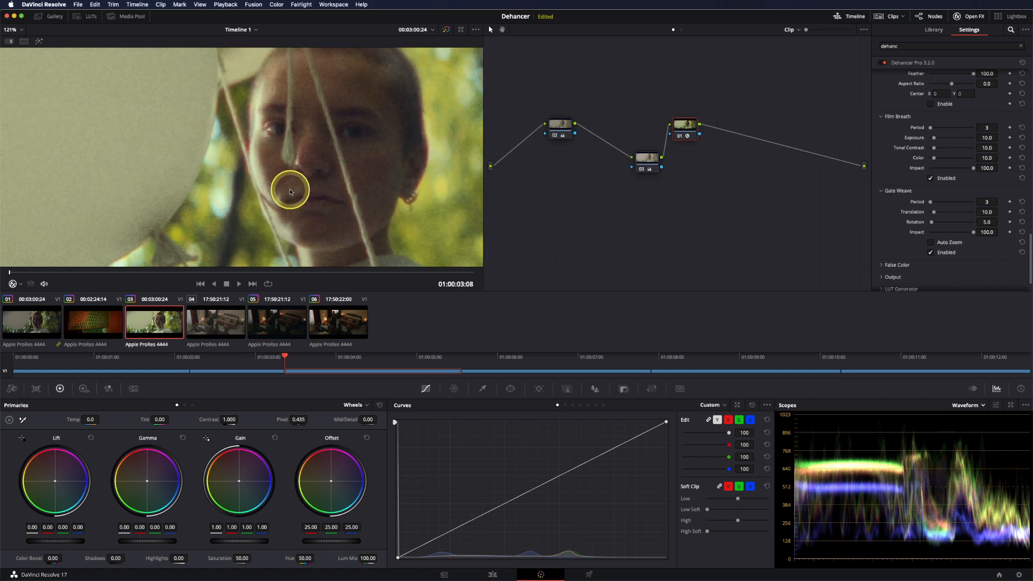
Step: Loop the clip's playback to compare Gate Weave and Film Breath on and off, disable both and stop playback
{"action": "right_click", "coordinate": [154, 323]}
{"action": "left_click", "coordinate": [494, 327]}
{"action": "key", "text": "super+/"}
{"action": "key", "text": "space"}
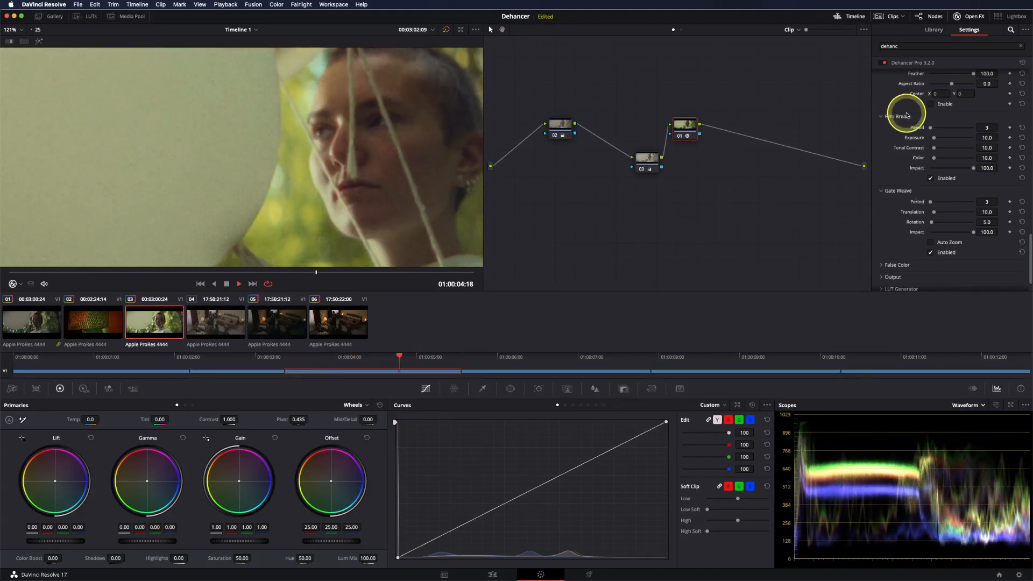
{"action": "left_click", "coordinate": [931, 253]}
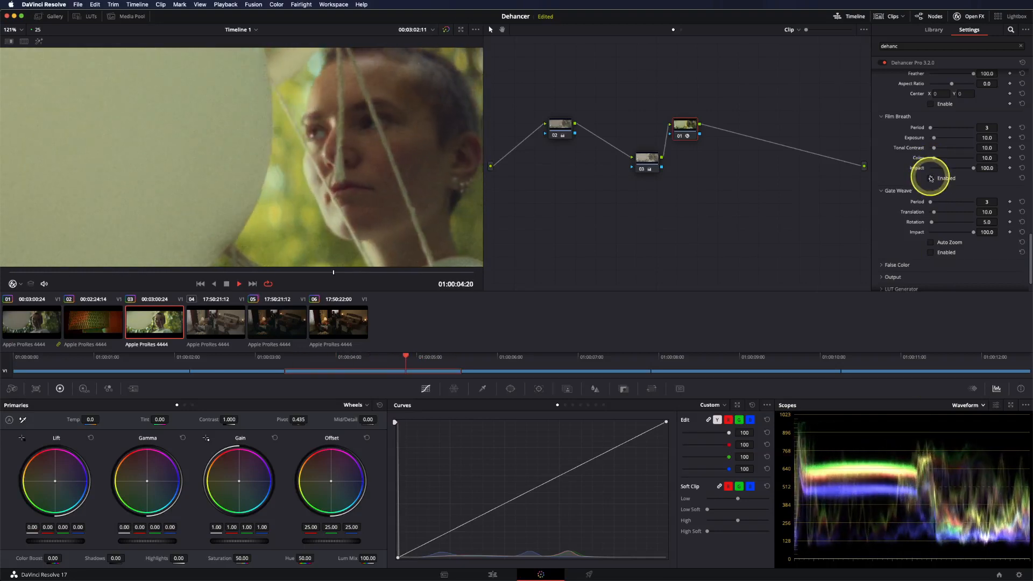
{"action": "left_click", "coordinate": [930, 252]}
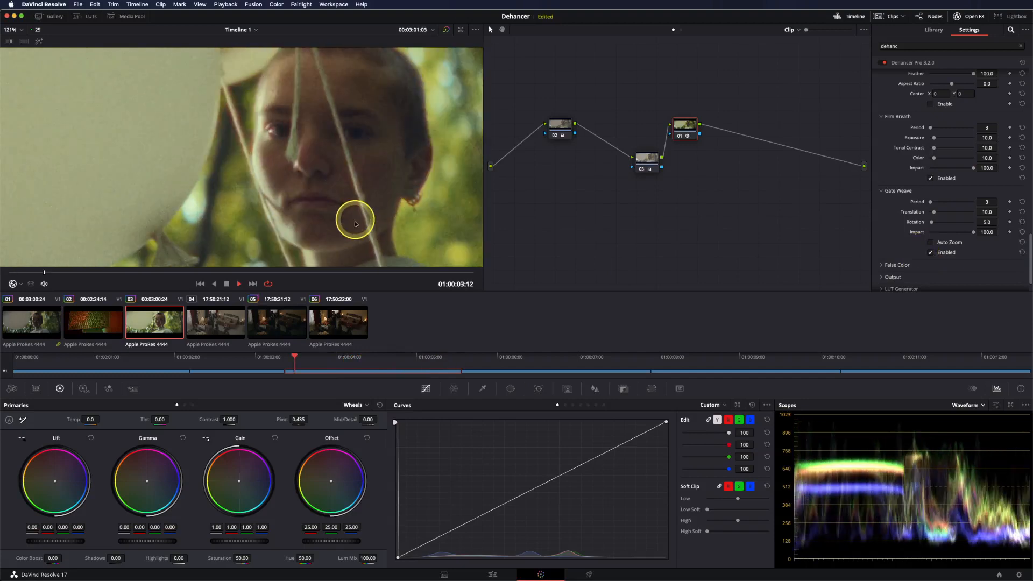
{"action": "left_click", "coordinate": [930, 252]}
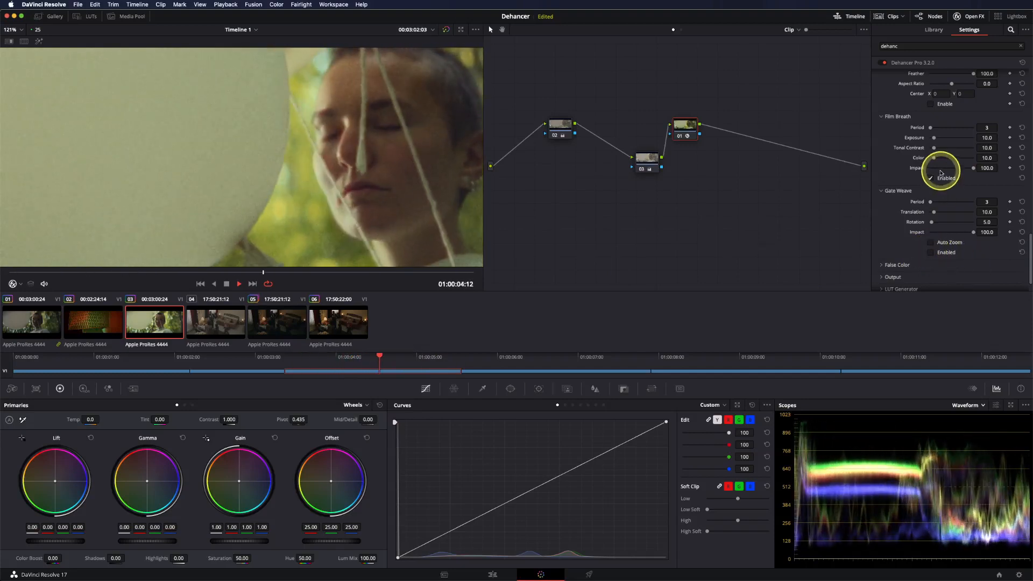
{"action": "key", "text": "space"}
Step: Inspect the frame's exposure with the False Color IRE, 16 zones view and return to the normal image
{"action": "left_click", "coordinate": [880, 267]}
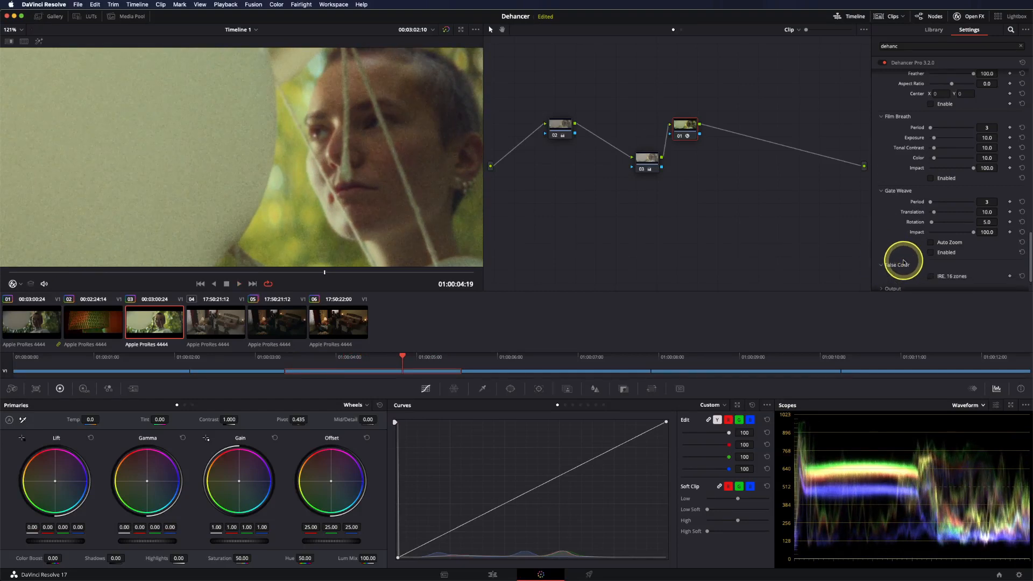
{"action": "scroll", "coordinate": [922, 272], "scroll_direction": "down", "scroll_amount": 1}
{"action": "left_click", "coordinate": [931, 266]}
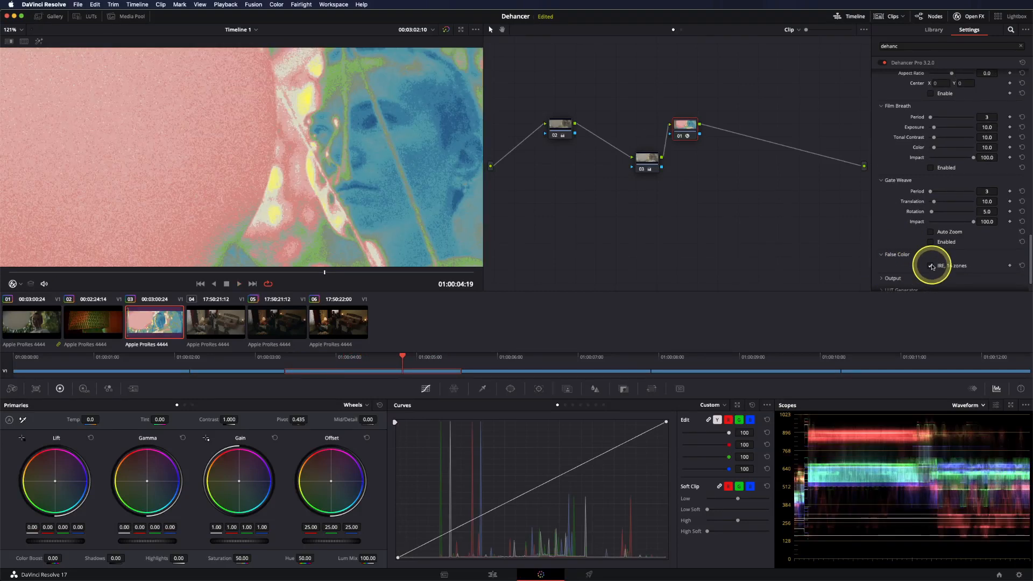
{"action": "scroll", "coordinate": [366, 159], "scroll_direction": "up", "scroll_amount": 3}
{"action": "scroll", "coordinate": [368, 160], "scroll_direction": "down", "scroll_amount": 3}
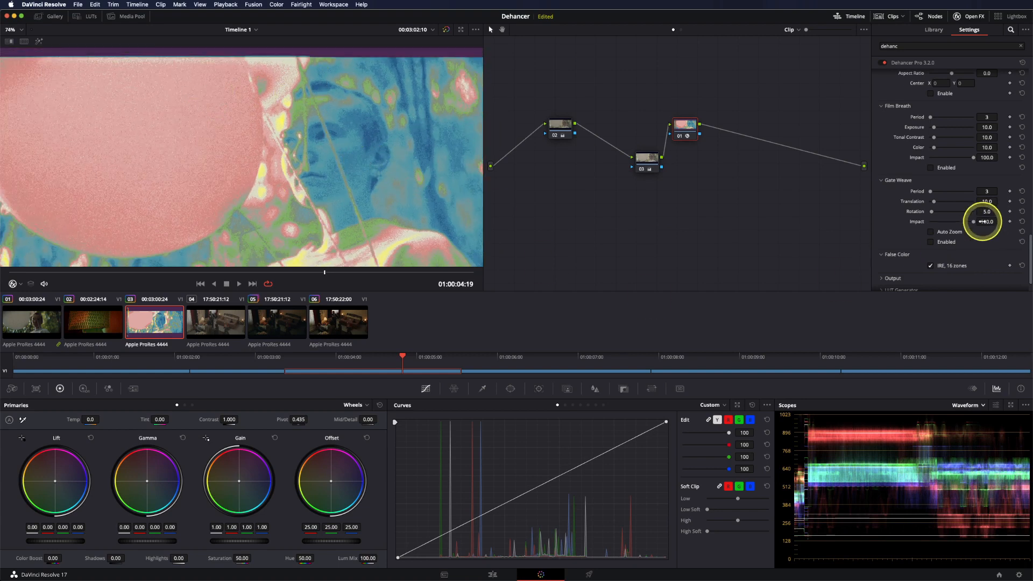
{"action": "left_click", "coordinate": [931, 266]}
{"action": "left_click", "coordinate": [885, 254]}
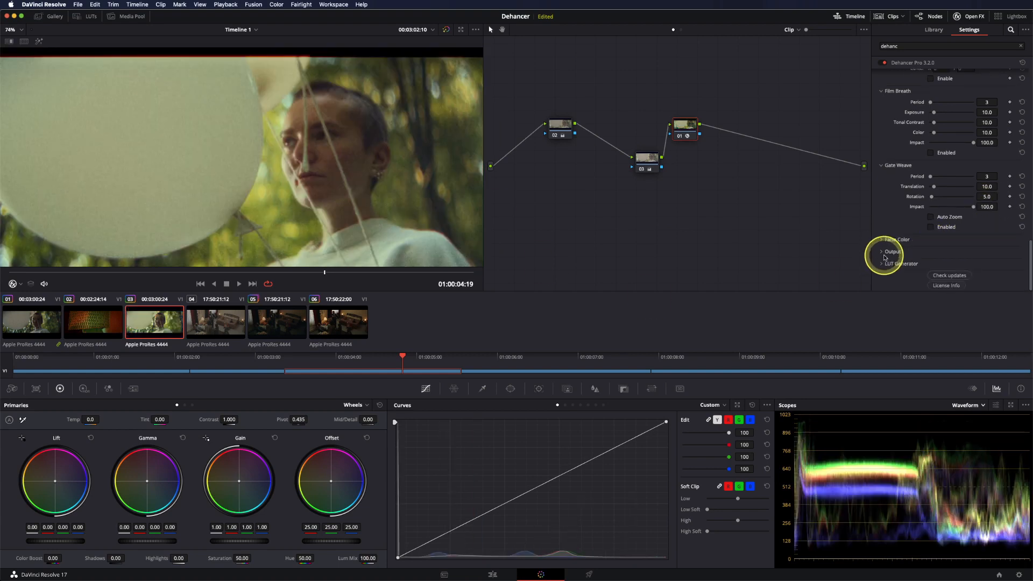
Step: Examine the LUT Generator's LUT Size options and review the clip's Dehancer settings from Input down to Output
{"action": "left_click", "coordinate": [882, 263]}
{"action": "left_click", "coordinate": [952, 253]}
{"action": "left_click", "coordinate": [966, 272]}
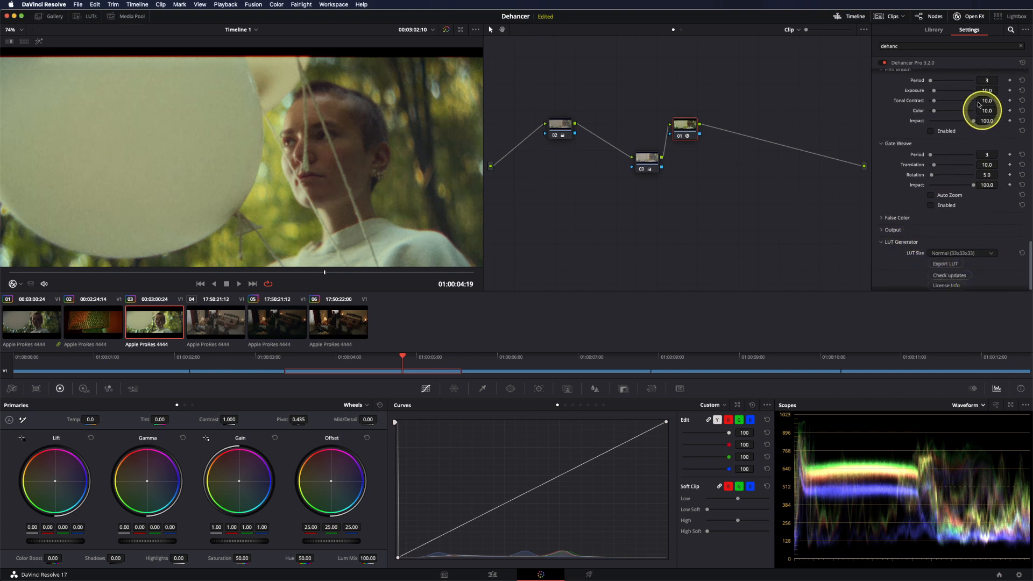
{"action": "scroll", "coordinate": [902, 175], "scroll_direction": "up", "scroll_amount": 15}
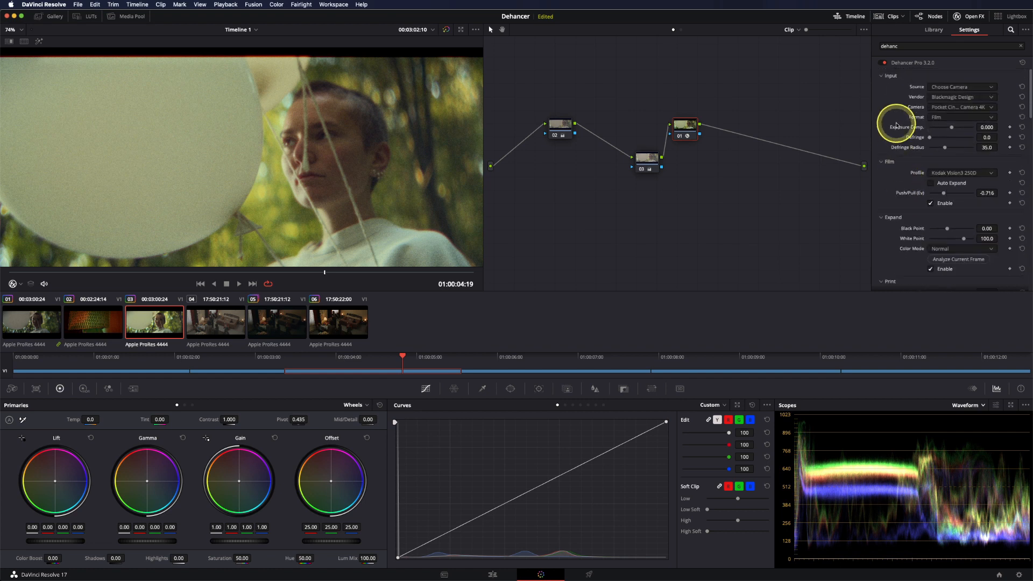
{"action": "scroll", "coordinate": [901, 253], "scroll_direction": "down", "scroll_amount": 3}
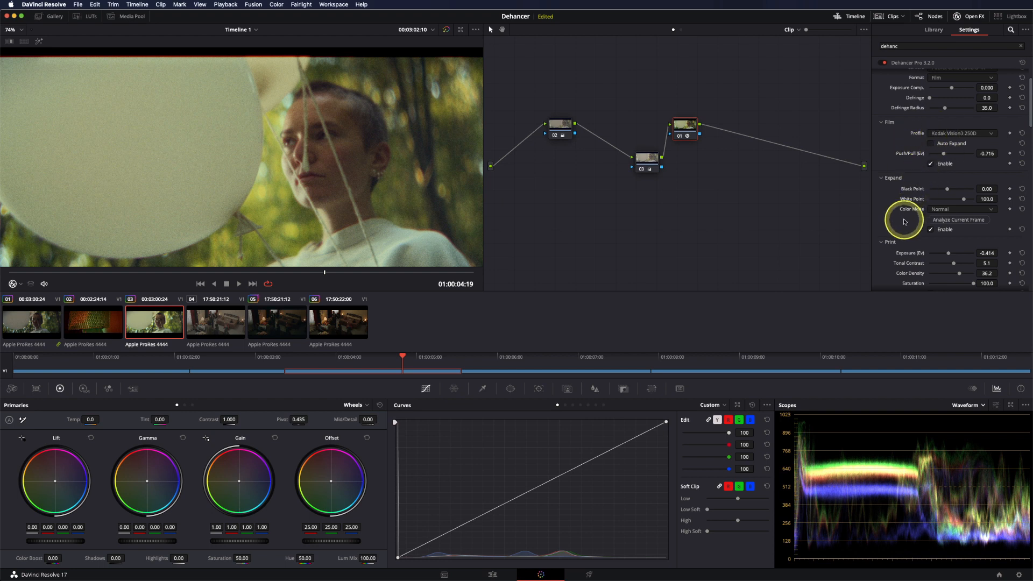
{"action": "scroll", "coordinate": [904, 221], "scroll_direction": "down", "scroll_amount": 15}
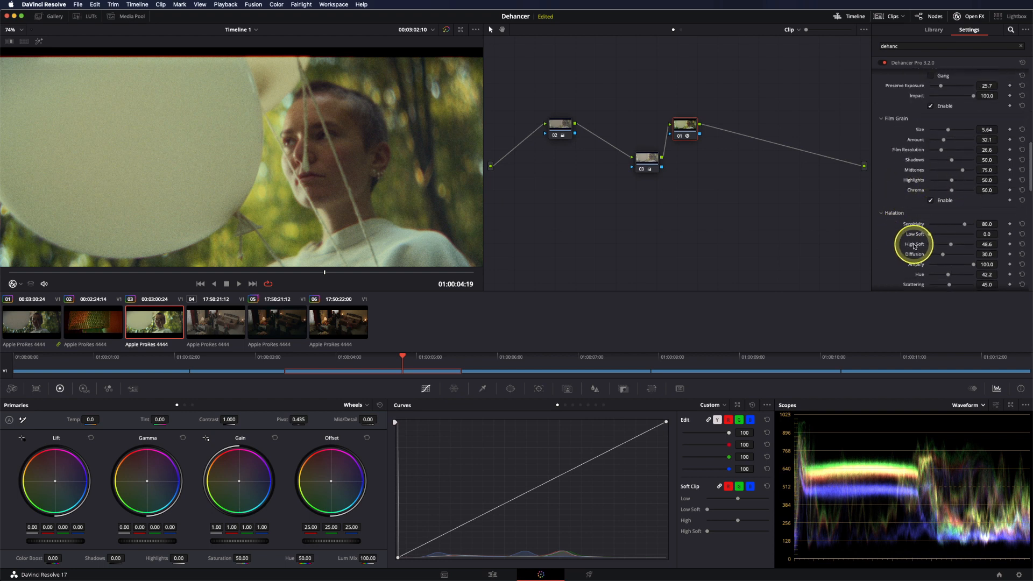
{"action": "scroll", "coordinate": [914, 247], "scroll_direction": "down", "scroll_amount": 4}
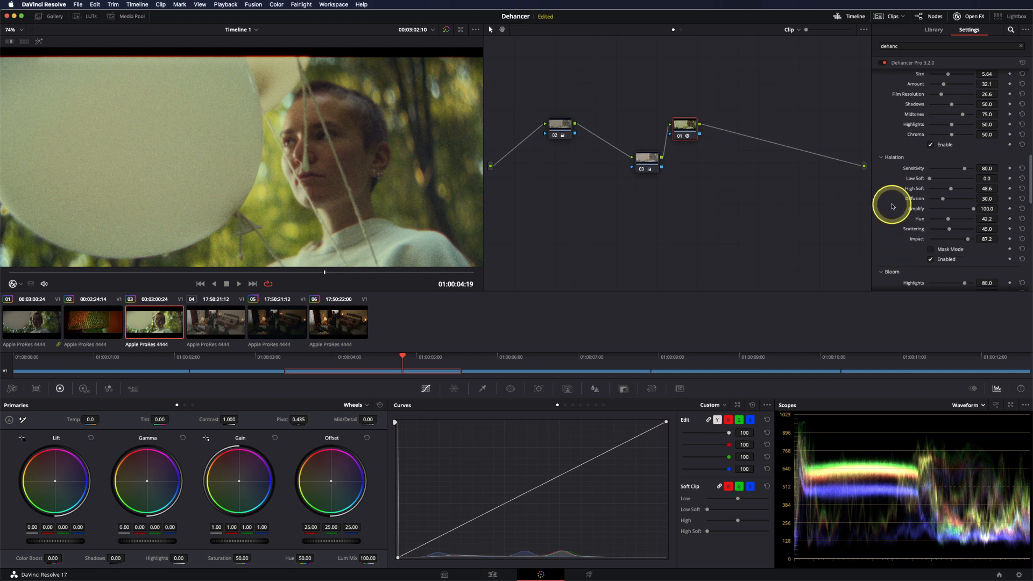
{"action": "scroll", "coordinate": [882, 231], "scroll_direction": "down", "scroll_amount": 20}
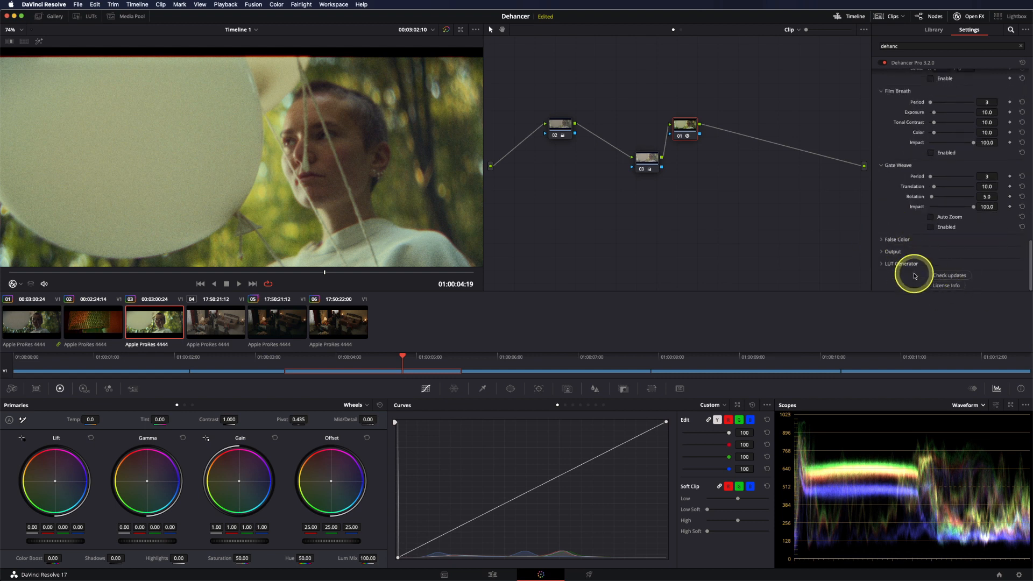
Step: Try the Output's Total Impact at 66.9 and reset it to its default
{"action": "left_click", "coordinate": [881, 252]}
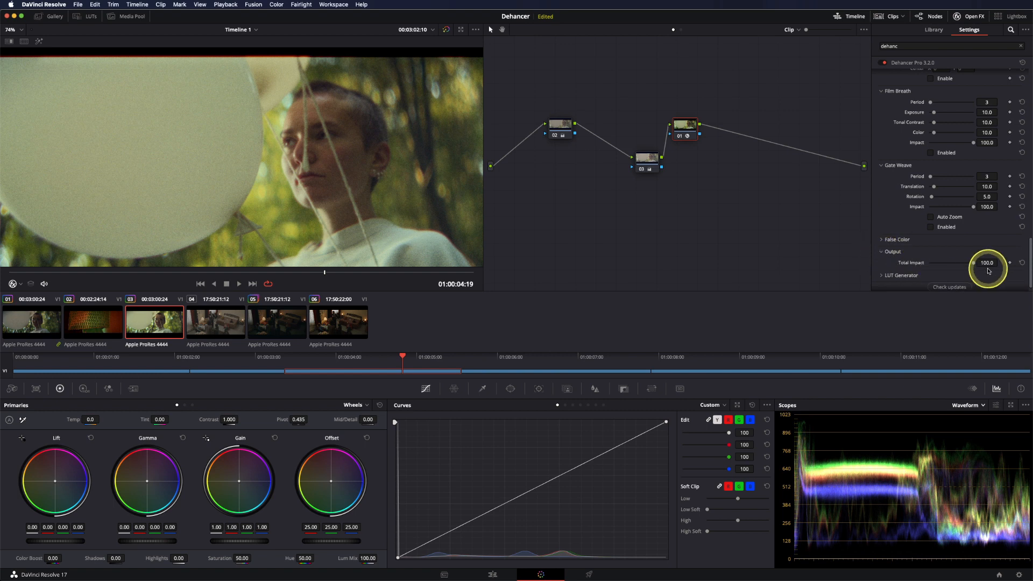
{"action": "mouse_move", "coordinate": [973, 263]}
{"action": "left_mouse_down"}
{"action": "mouse_move", "coordinate": [925, 258]}
{"action": "mouse_move", "coordinate": [959, 263]}
{"action": "left_mouse_up"}
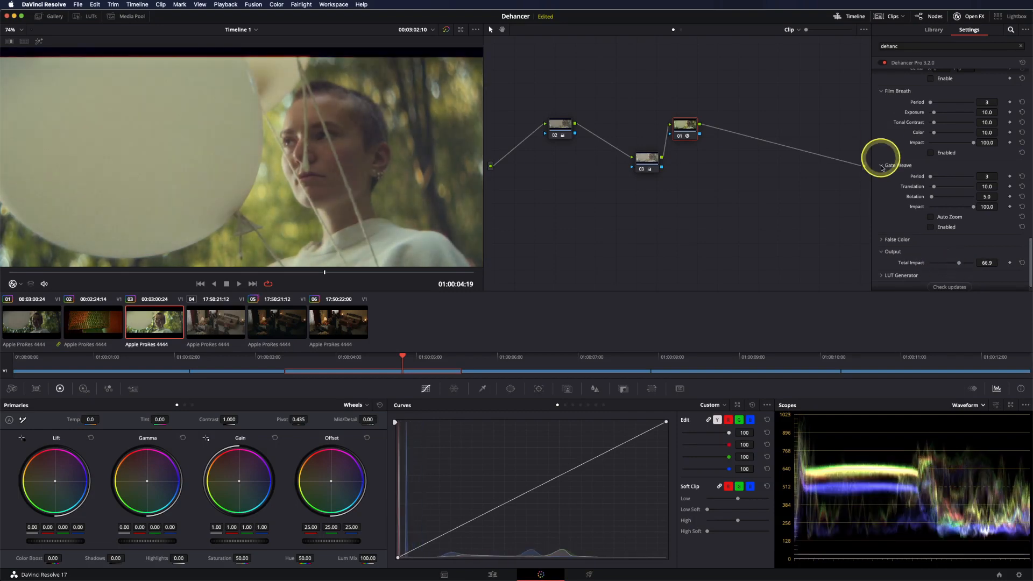
{"action": "left_click", "coordinate": [1022, 263]}
Step: Line up nodes 03 and 01 beside node 02 in the node graph
{"action": "left_click_drag", "start_coordinate": [655, 166], "coordinate": [681, 136]}
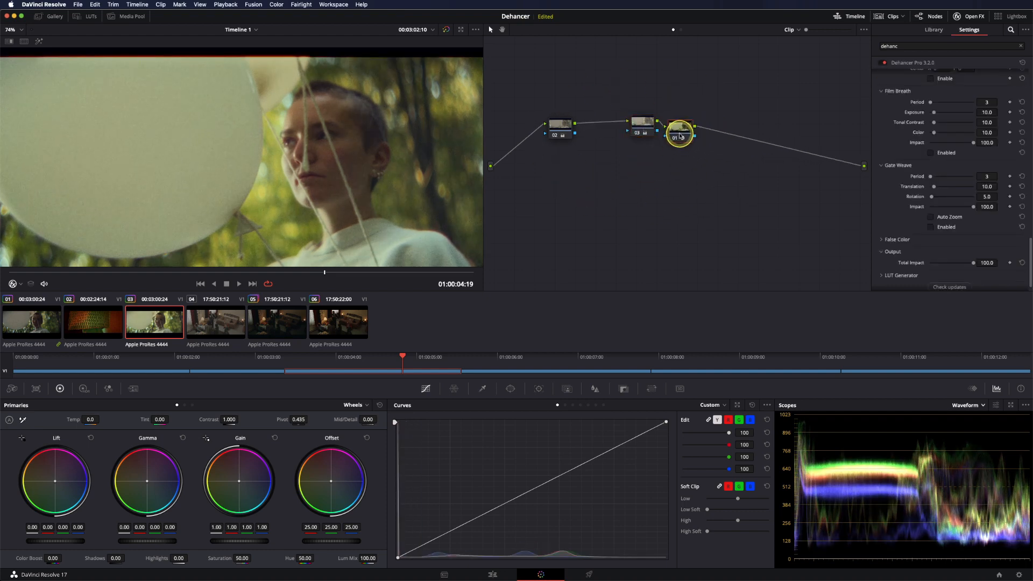
Step: Select the first clip, look over its node tree and examine node 18's Dehancer Pro settings from Input down to Output
{"action": "left_click", "coordinate": [39, 322]}
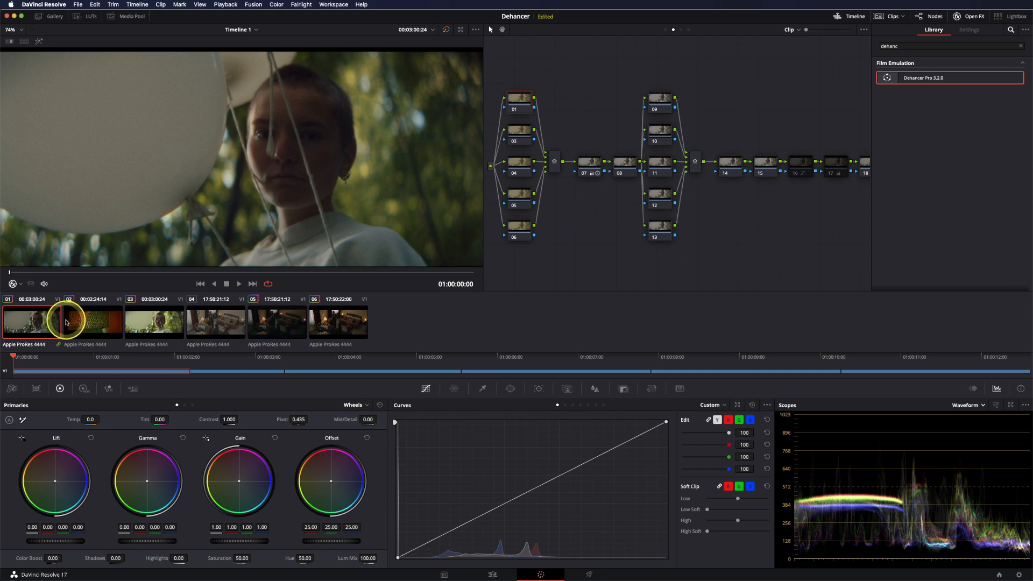
{"action": "left_click", "coordinate": [968, 16]}
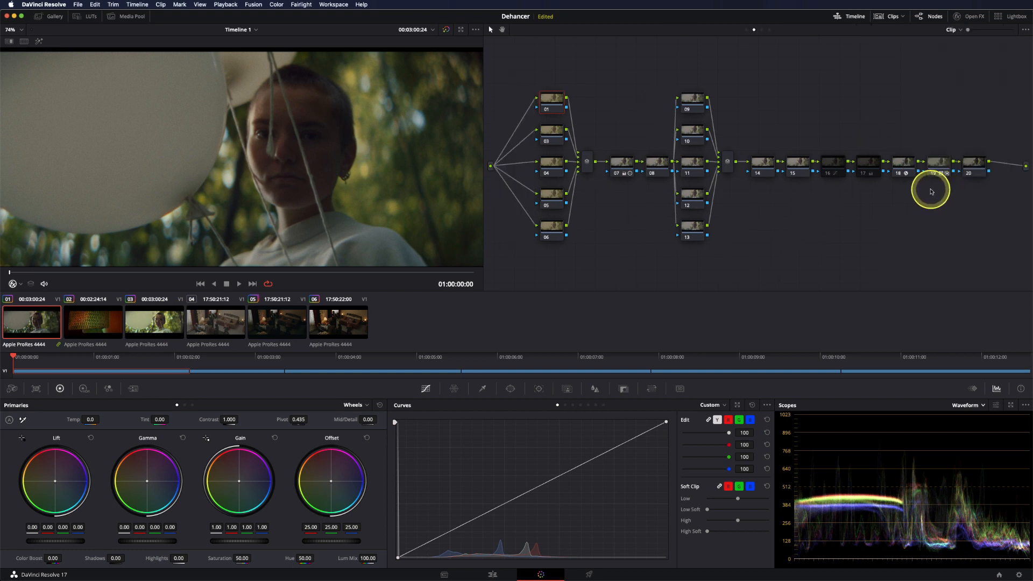
{"action": "left_click", "coordinate": [623, 167]}
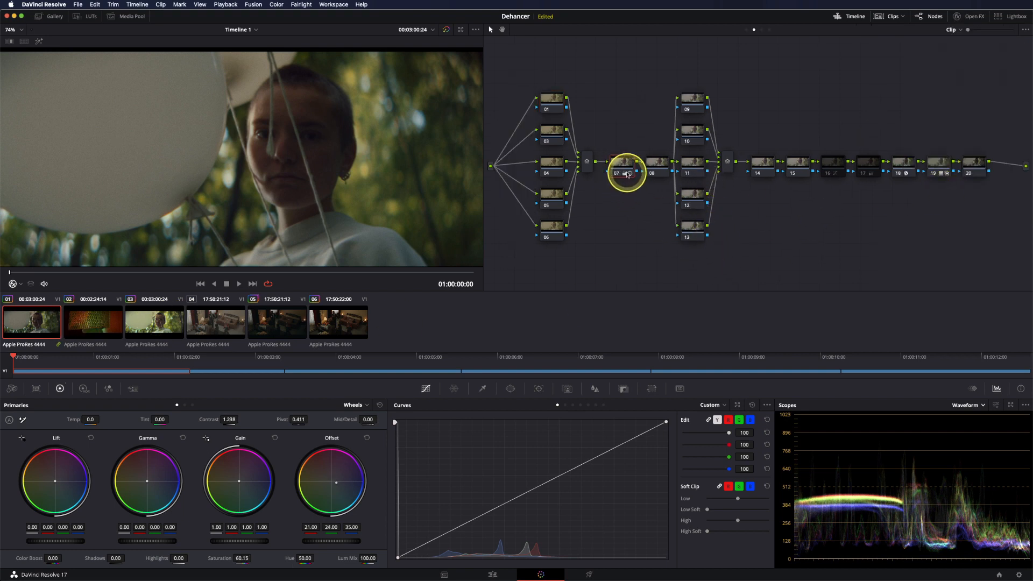
{"action": "left_click", "coordinate": [906, 167]}
{"action": "left_click", "coordinate": [968, 16]}
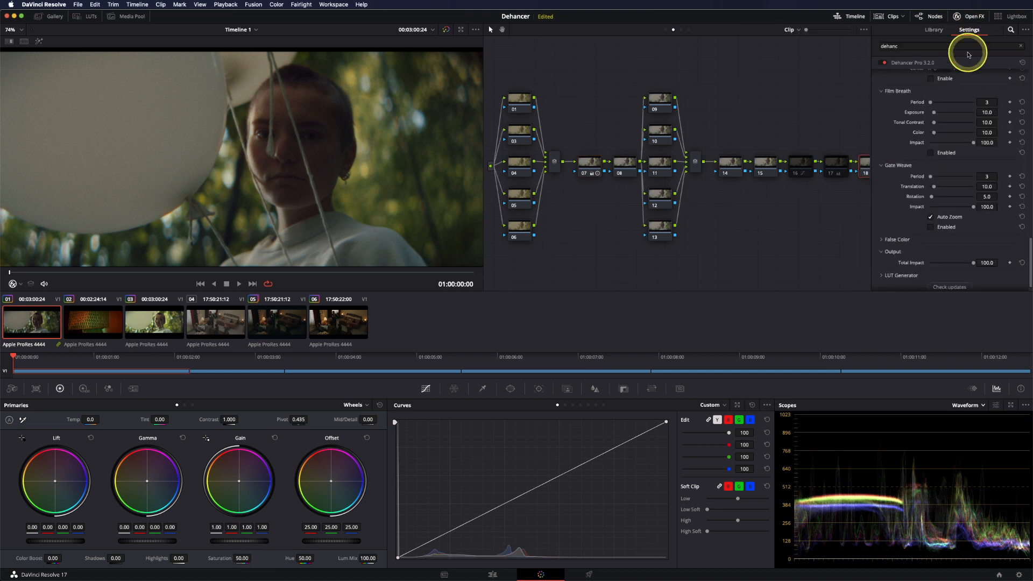
{"action": "scroll", "coordinate": [908, 140], "scroll_direction": "up", "scroll_amount": 10}
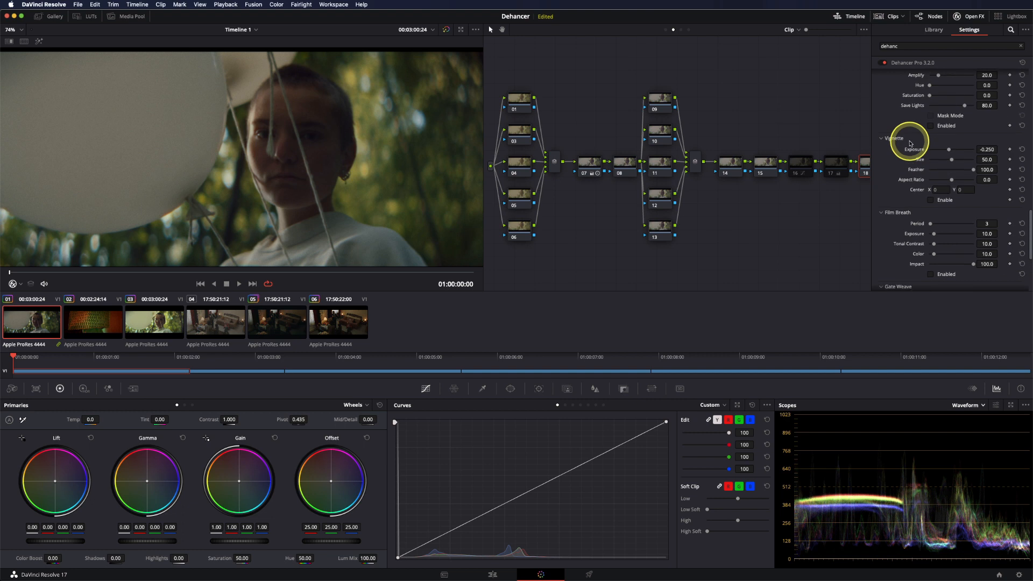
{"action": "scroll", "coordinate": [908, 156], "scroll_direction": "up", "scroll_amount": 6}
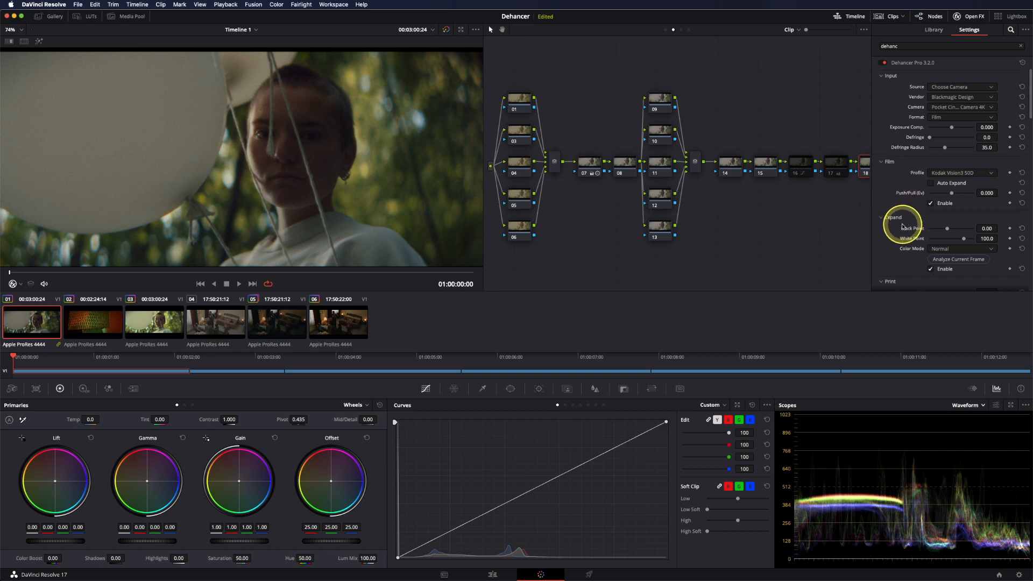
{"action": "scroll", "coordinate": [902, 226], "scroll_direction": "down", "scroll_amount": 3}
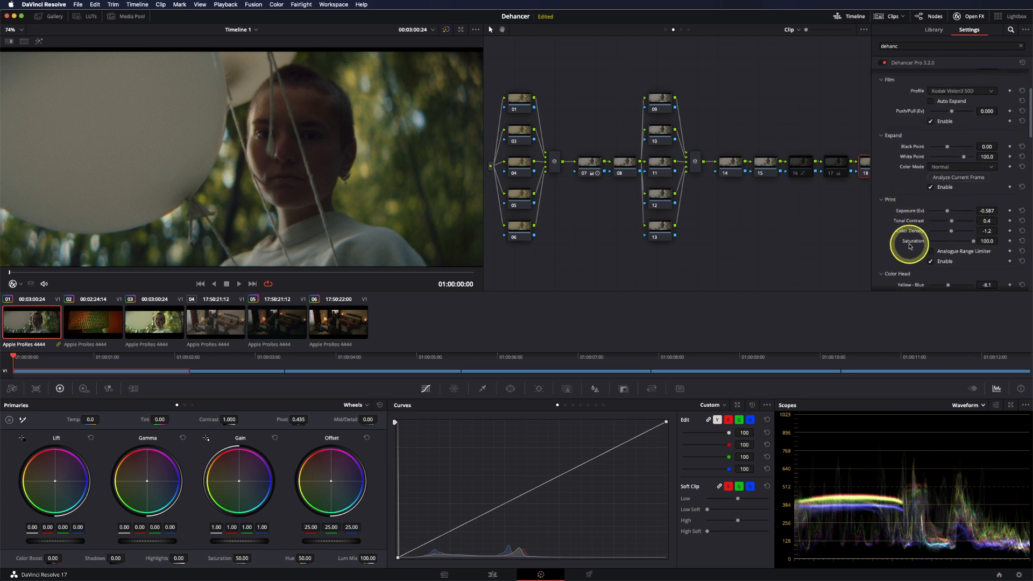
{"action": "scroll", "coordinate": [909, 246], "scroll_direction": "down", "scroll_amount": 5}
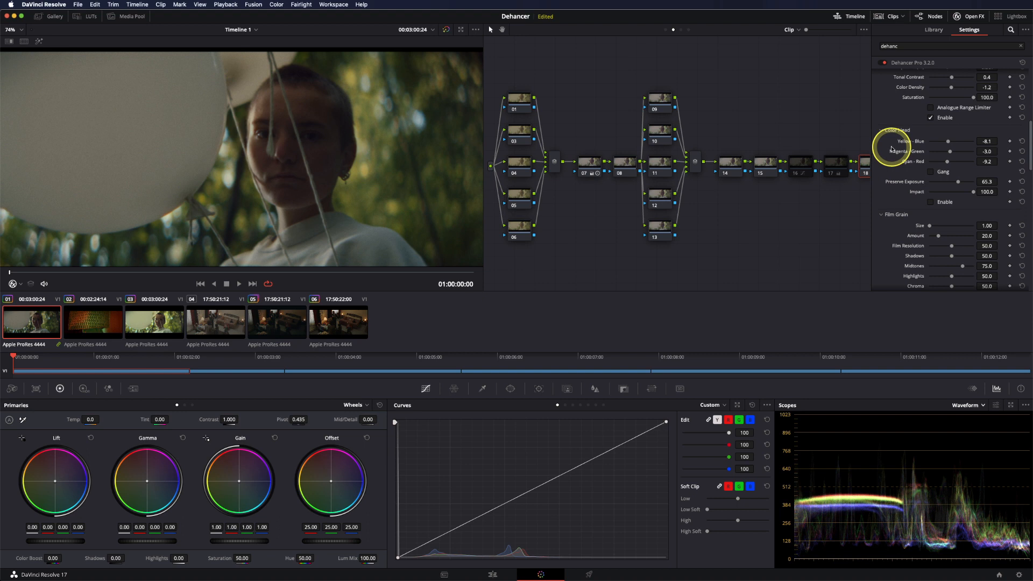
{"action": "scroll", "coordinate": [878, 233], "scroll_direction": "down", "scroll_amount": 5}
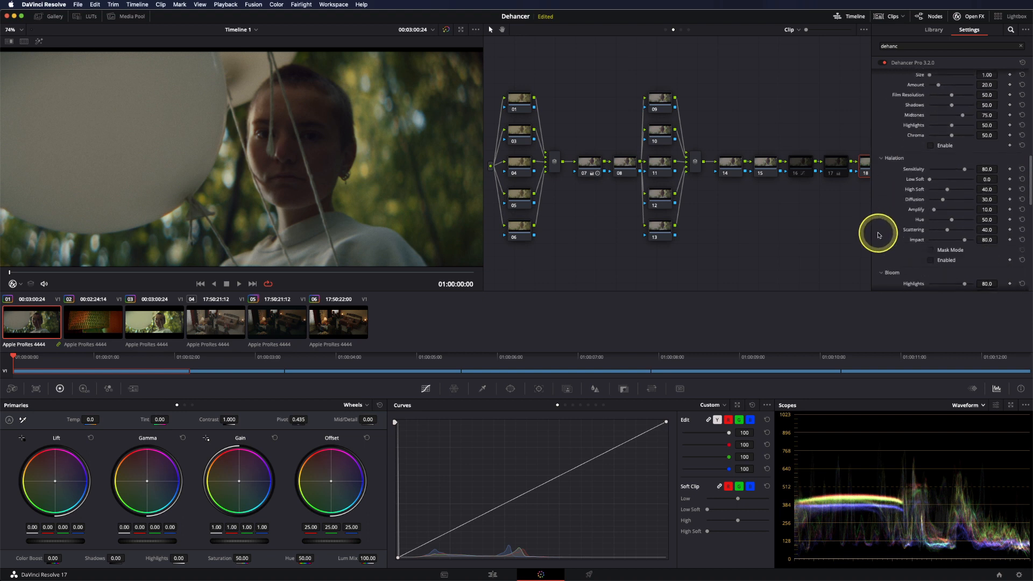
{"action": "scroll", "coordinate": [879, 235], "scroll_direction": "down", "scroll_amount": 10}
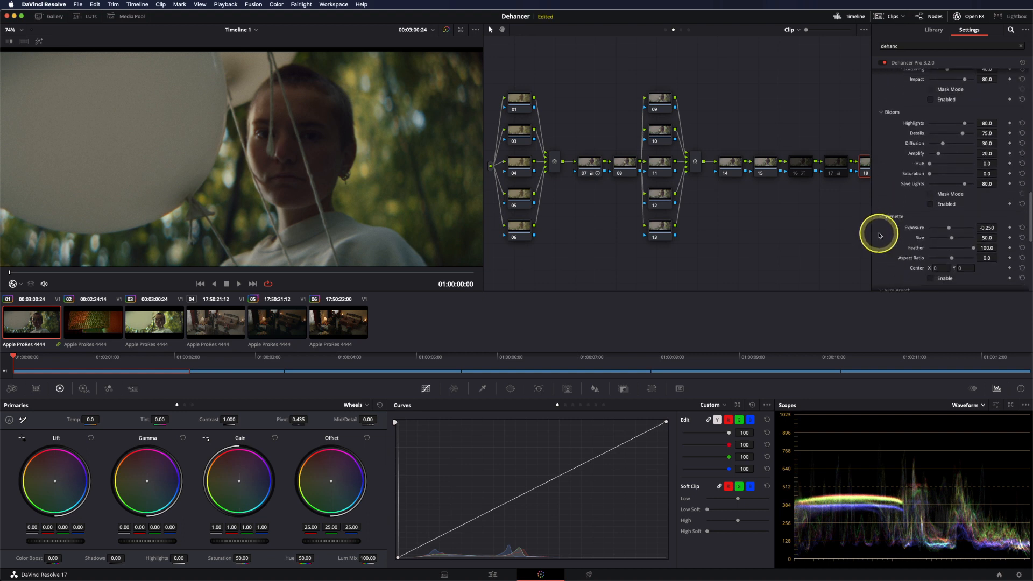
{"action": "scroll", "coordinate": [879, 235], "scroll_direction": "down", "scroll_amount": 2}
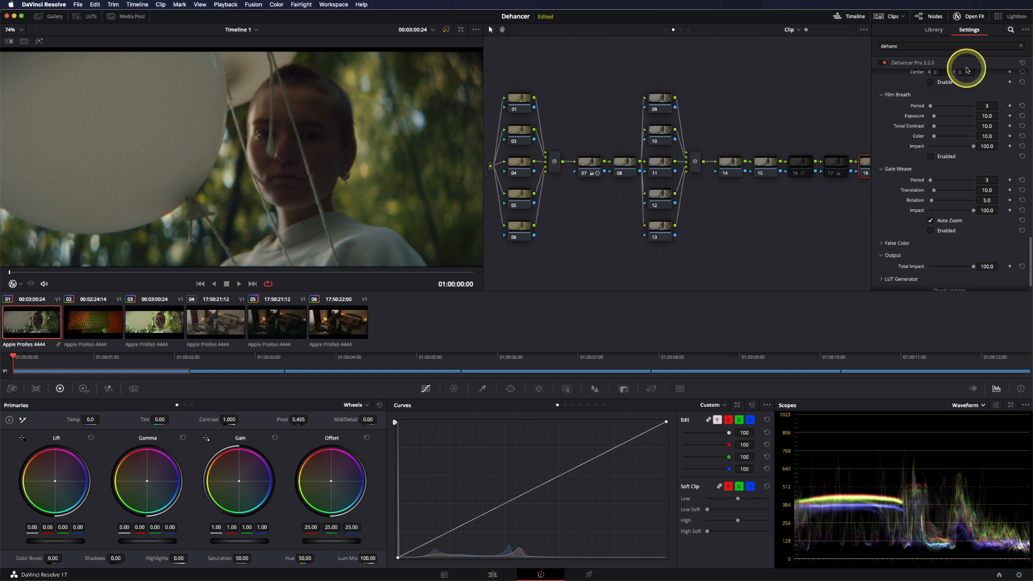
Step: Hide the effect settings and show the first clip's Group Pre-Clip node graph
{"action": "left_click", "coordinate": [965, 16]}
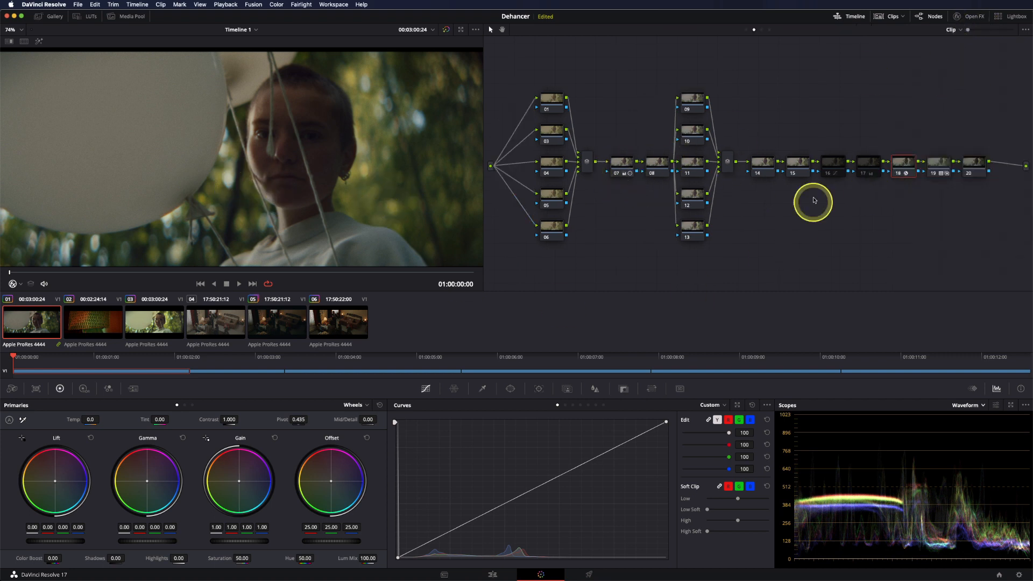
{"action": "left_click", "coordinate": [747, 31]}
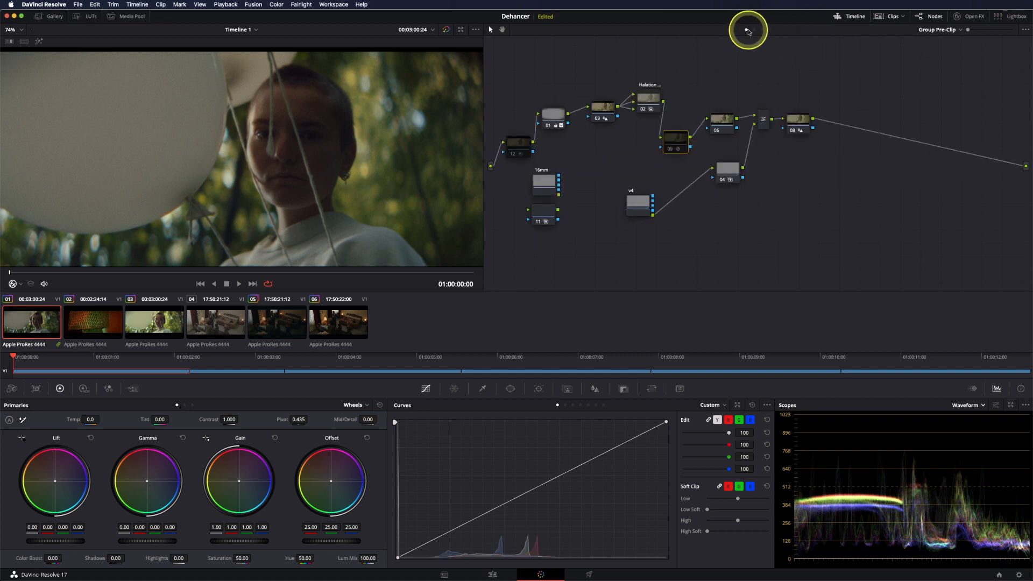
Step: Move node 12 above node 01 and preview node 01's mask over the whole frame with Highlight, then end the preview
{"action": "left_click_drag", "start_coordinate": [517, 146], "coordinate": [523, 68]}
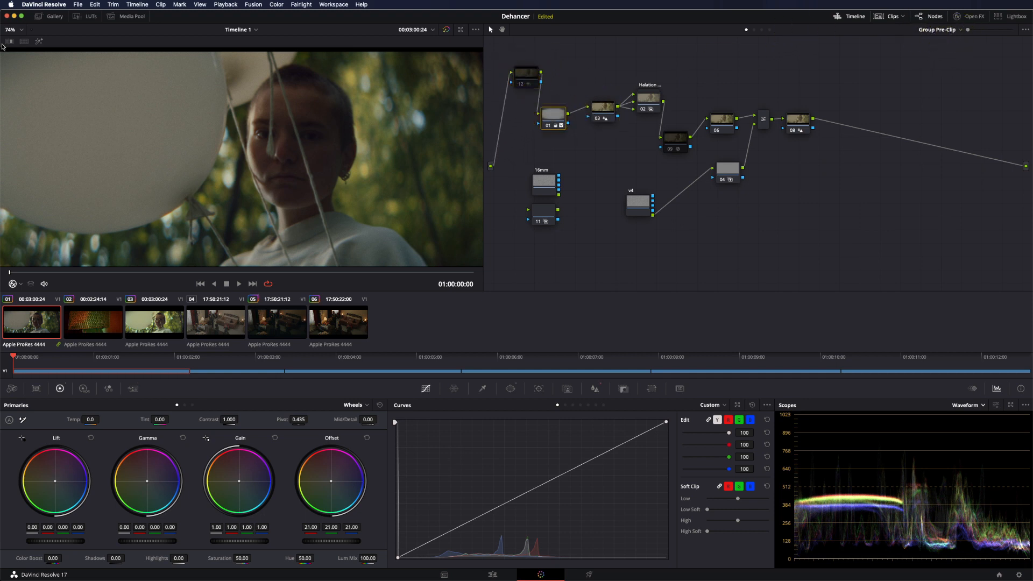
{"action": "scroll", "coordinate": [267, 162], "scroll_direction": "down", "scroll_amount": 2}
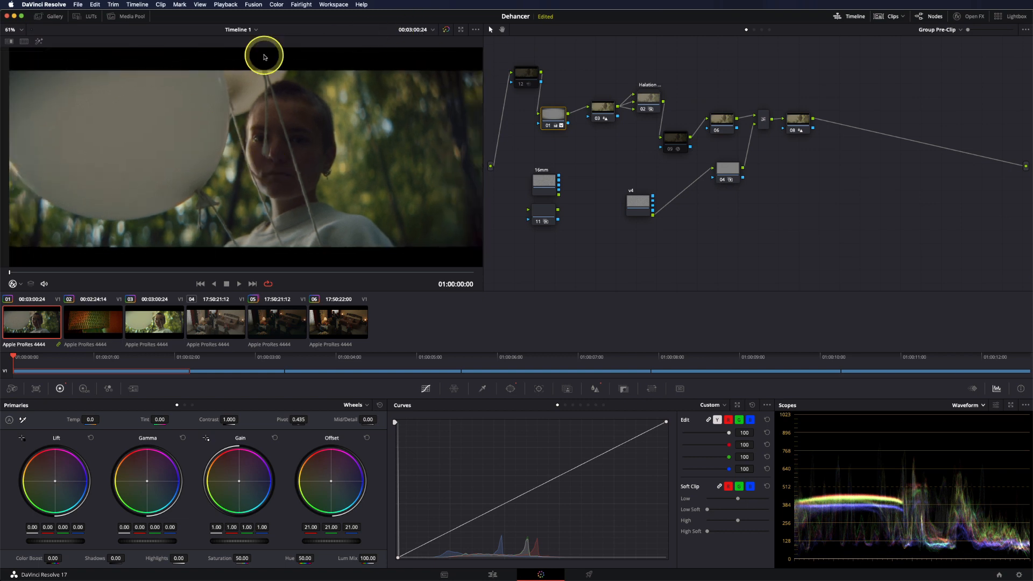
{"action": "left_click", "coordinate": [39, 41]}
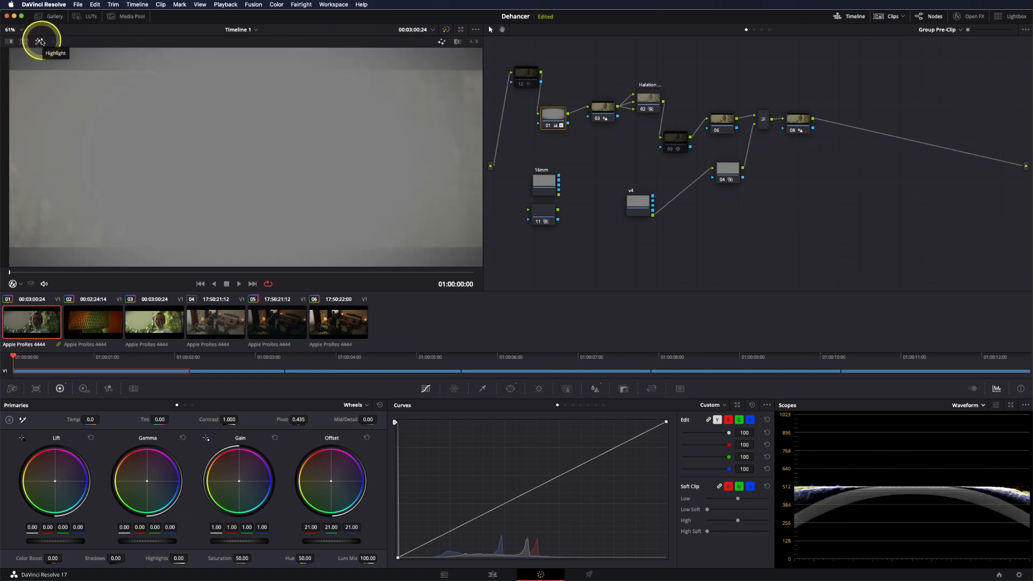
{"action": "left_click", "coordinate": [40, 41]}
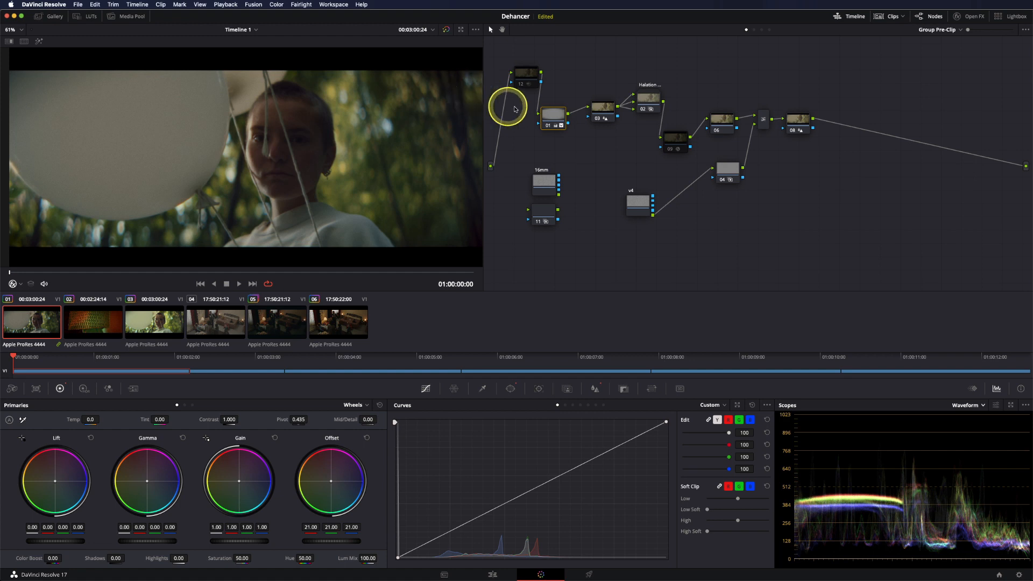
Step: Examine the blur settings of node 03 and look at the options of node 04 below the main chain
{"action": "left_click", "coordinate": [596, 110]}
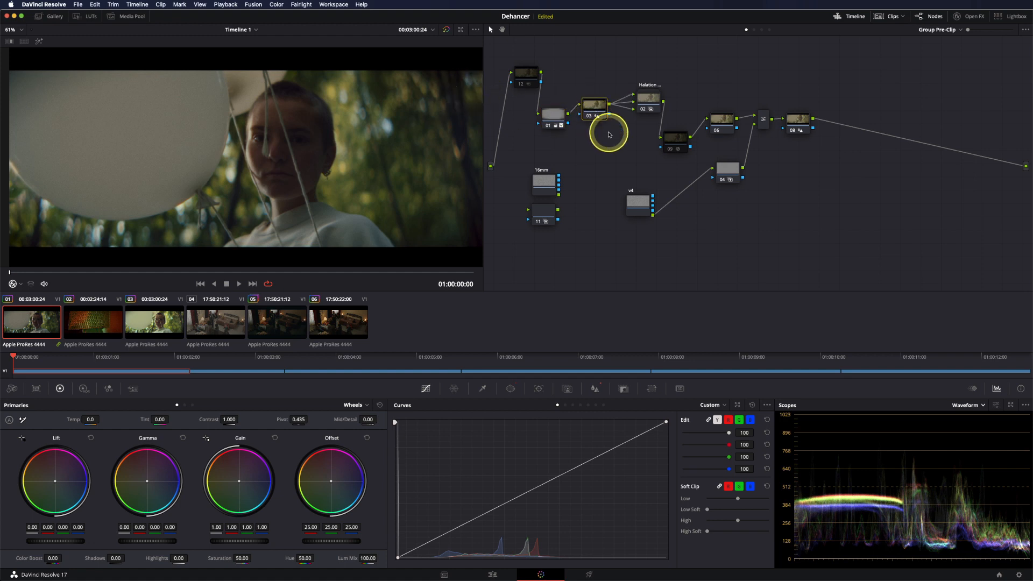
{"action": "left_click", "coordinate": [594, 388]}
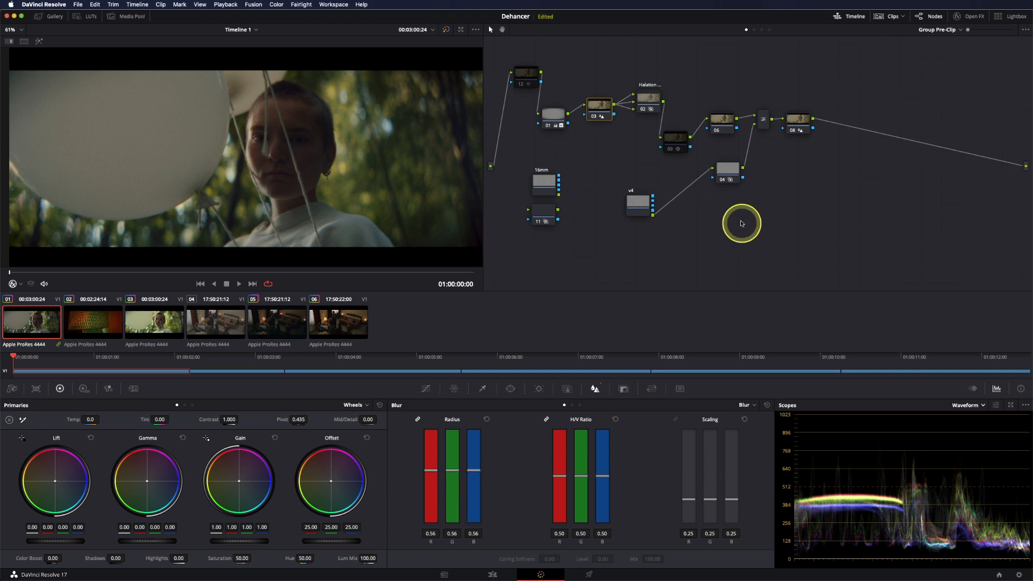
{"action": "left_click_drag", "start_coordinate": [726, 170], "coordinate": [721, 178]}
{"action": "right_click", "coordinate": [720, 178]}
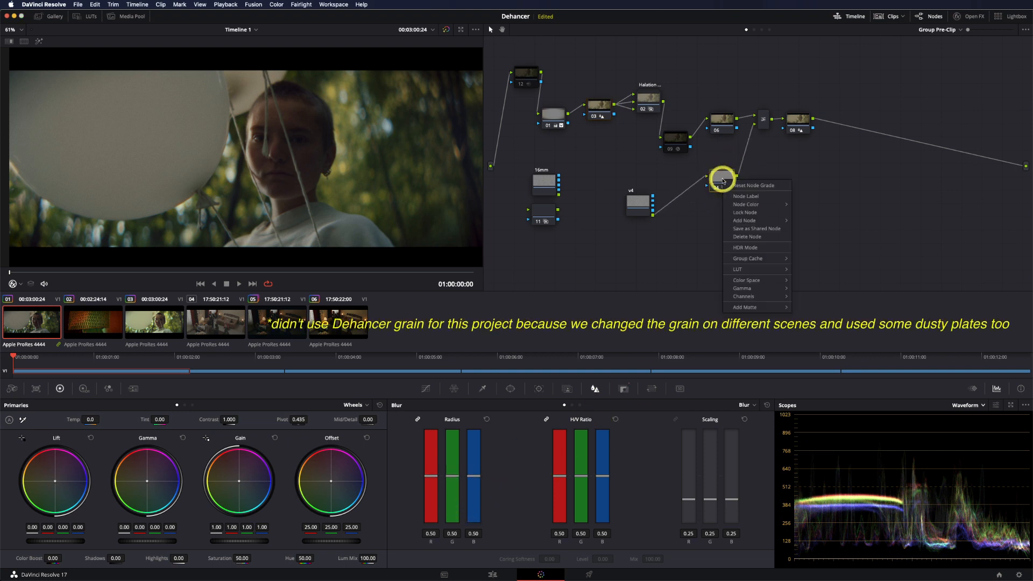
{"action": "mouse_move", "coordinate": [742, 295]}
Step: Look through the layer mixer's composite modes without changing the mode, and check the blur settings of node 08
{"action": "left_click", "coordinate": [763, 122]}
{"action": "right_click", "coordinate": [762, 124]}
{"action": "mouse_move", "coordinate": [796, 178]}
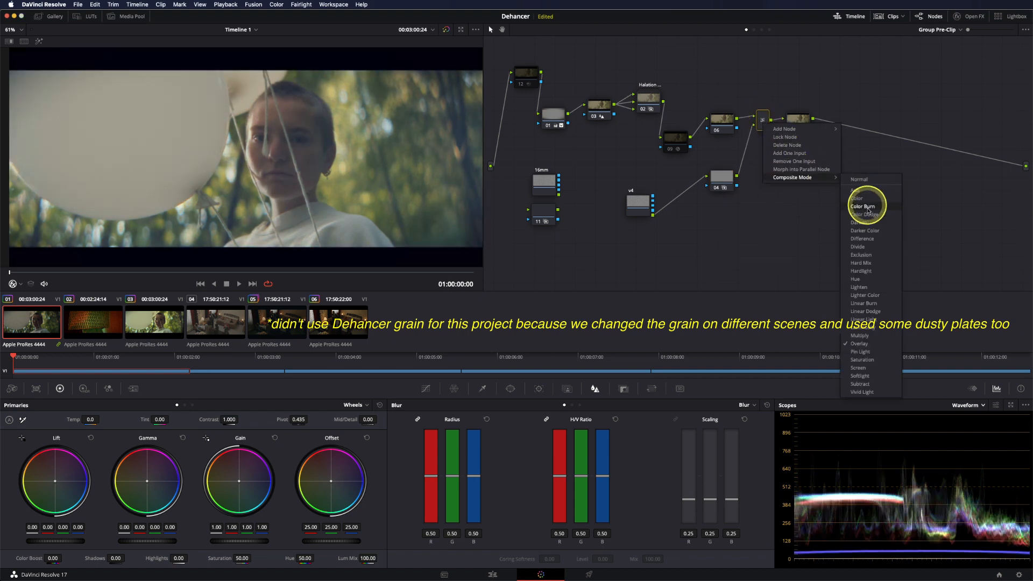
{"action": "left_click", "coordinate": [798, 115]}
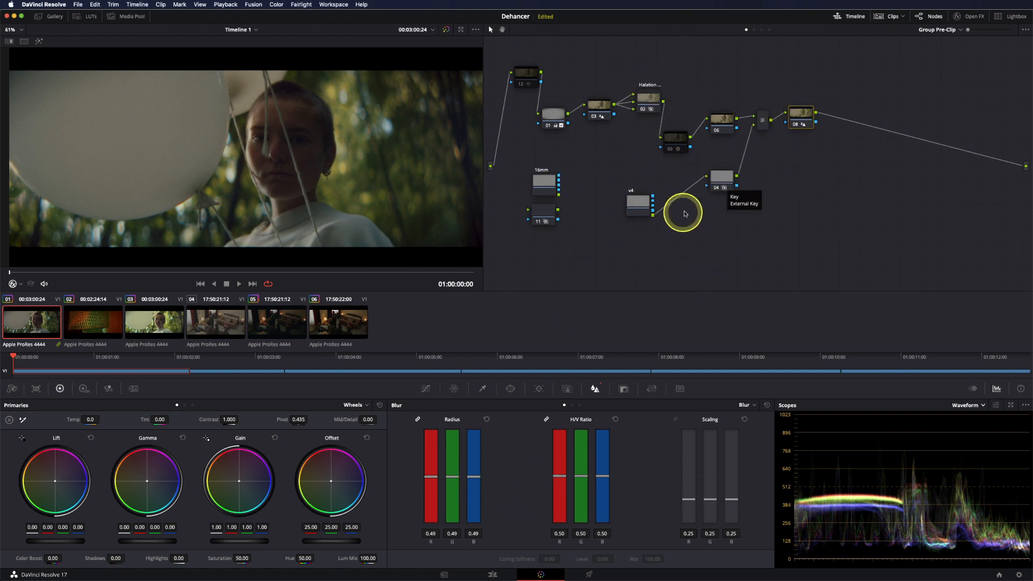
Step: Open the Halation compound node, examine its inner nodes, and return to the Group Pre-Clip node graph
{"action": "mouse_move", "coordinate": [652, 104]}
{"action": "left_mouse_down"}
{"action": "mouse_move", "coordinate": [661, 104]}
{"action": "mouse_move", "coordinate": [654, 92]}
{"action": "left_mouse_up"}
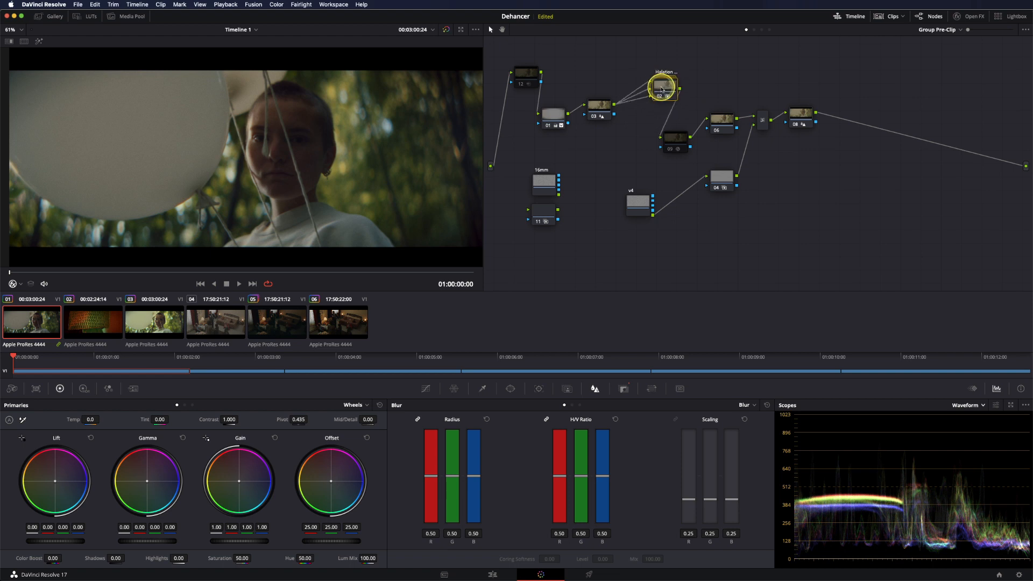
{"action": "double_click", "coordinate": [663, 93]}
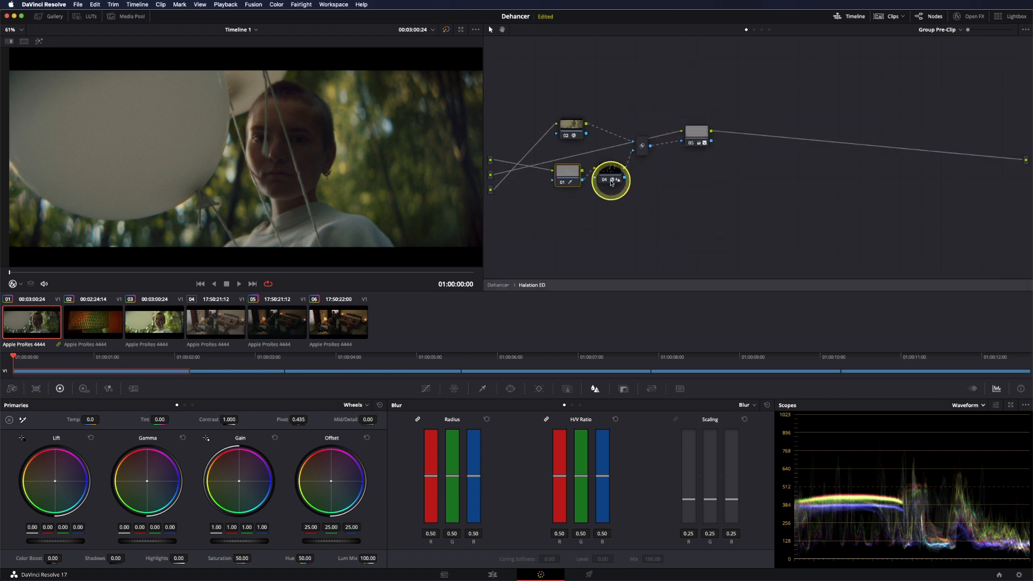
{"action": "right_click", "coordinate": [667, 224]}
{"action": "left_click", "coordinate": [692, 237]}
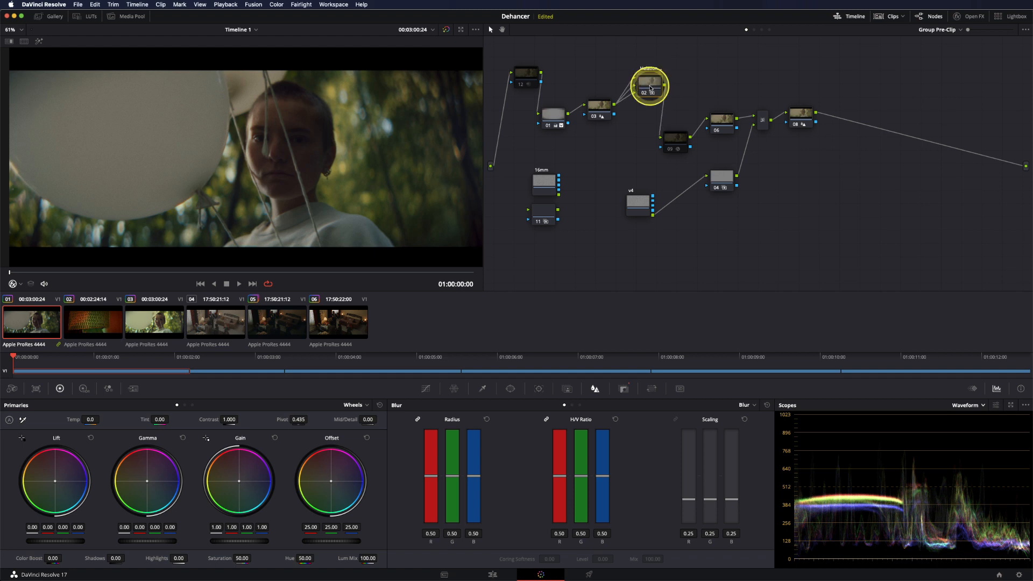
{"action": "left_click", "coordinate": [54, 16]}
{"action": "left_click", "coordinate": [24, 200]}
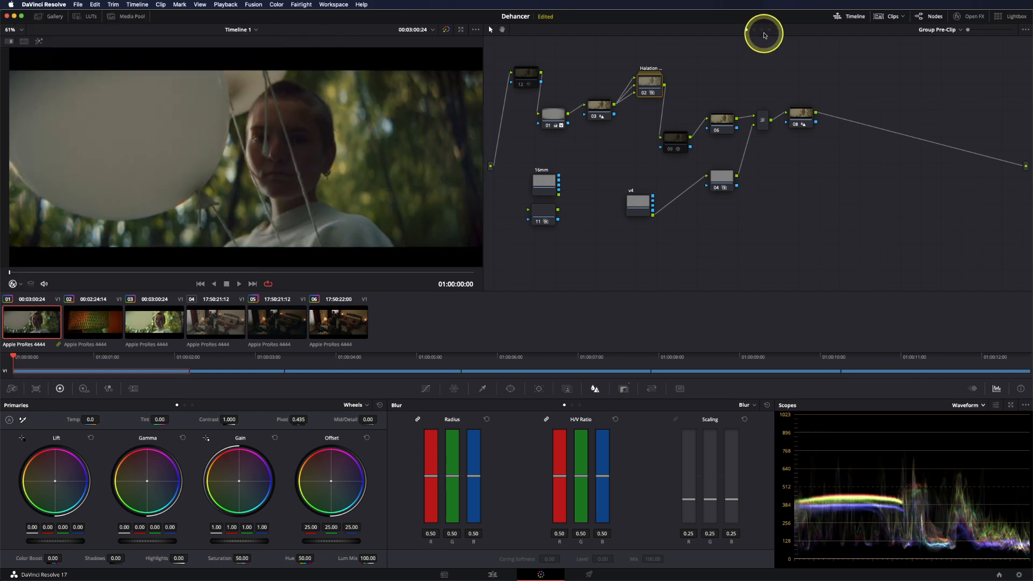
Step: Return to the first clip's own node graph and examine the Key Output gain of node 19
{"action": "left_click", "coordinate": [766, 33]}
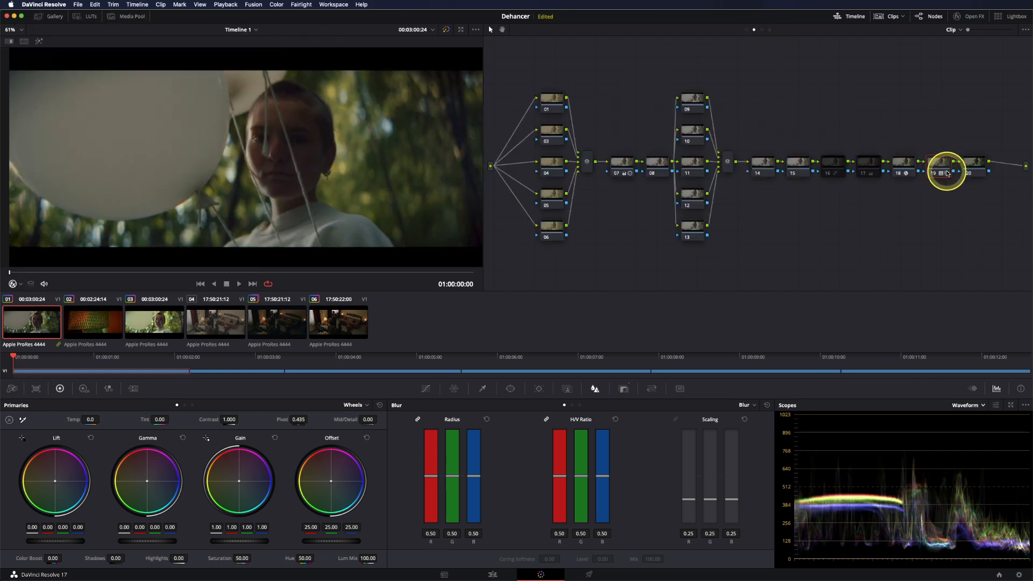
{"action": "left_click", "coordinate": [622, 390]}
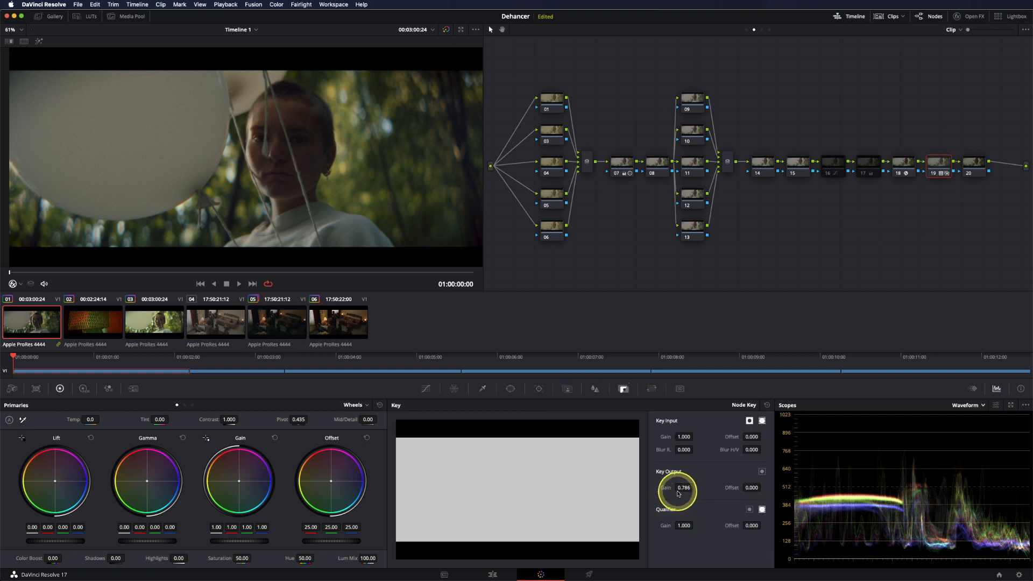
{"action": "left_click_drag", "start_coordinate": [942, 171], "coordinate": [941, 164]}
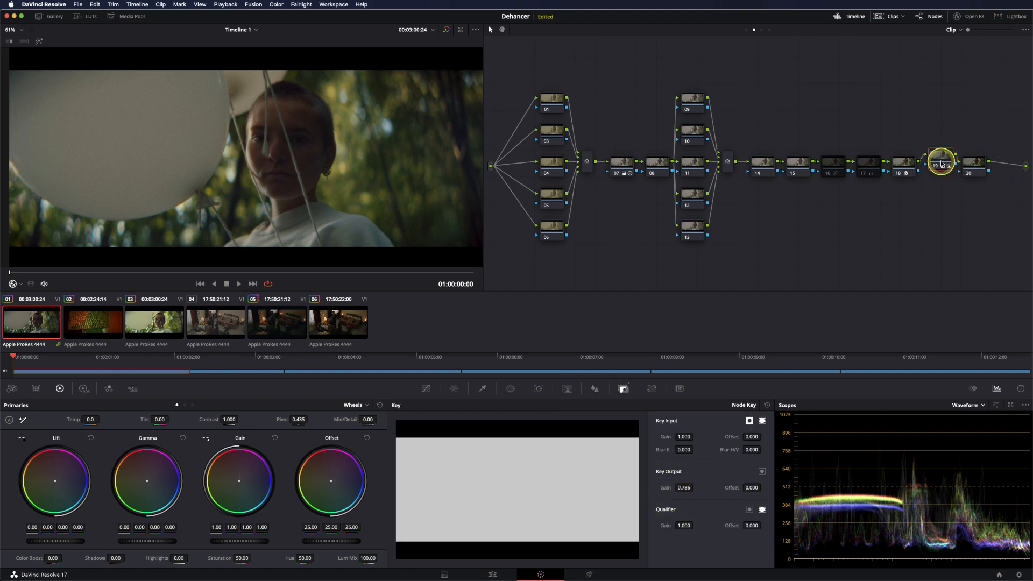
Step: Toggle node 19 off and on repeatedly to compare the first clip with and without it, leaving it enabled
{"action": "key", "text": "super+d"}
{"action": "key", "text": "super+d"}
{"action": "key", "text": "super+d"}
{"action": "key", "text": "super+d"}
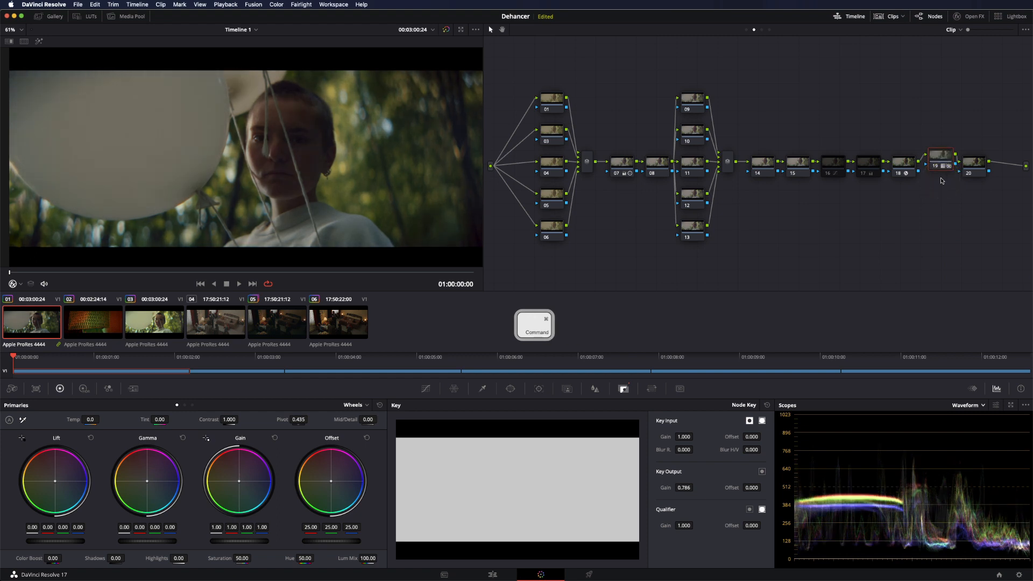
{"action": "key", "text": "super+d"}
{"action": "key", "text": "super+d"}
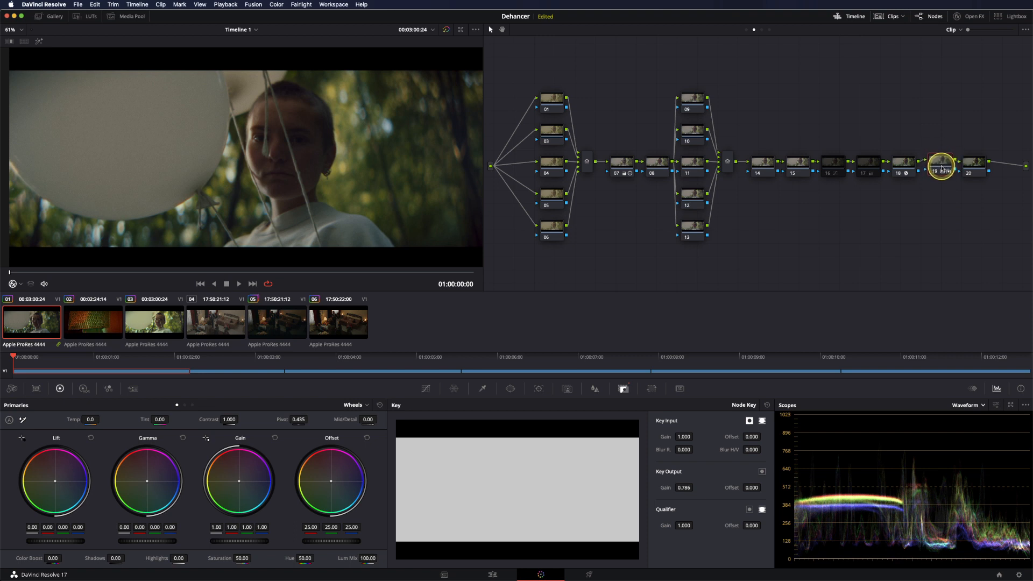
Step: Compare the first and second clips, then bypass and restore all grades on the second clip to see its ungraded image
{"action": "left_click", "coordinate": [91, 329]}
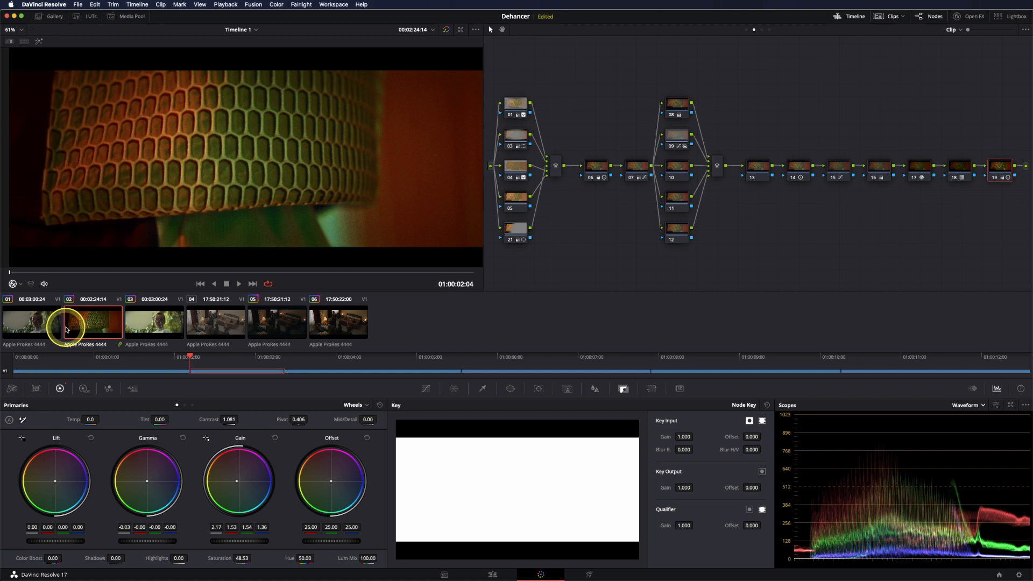
{"action": "left_click", "coordinate": [39, 328]}
{"action": "left_click", "coordinate": [96, 329]}
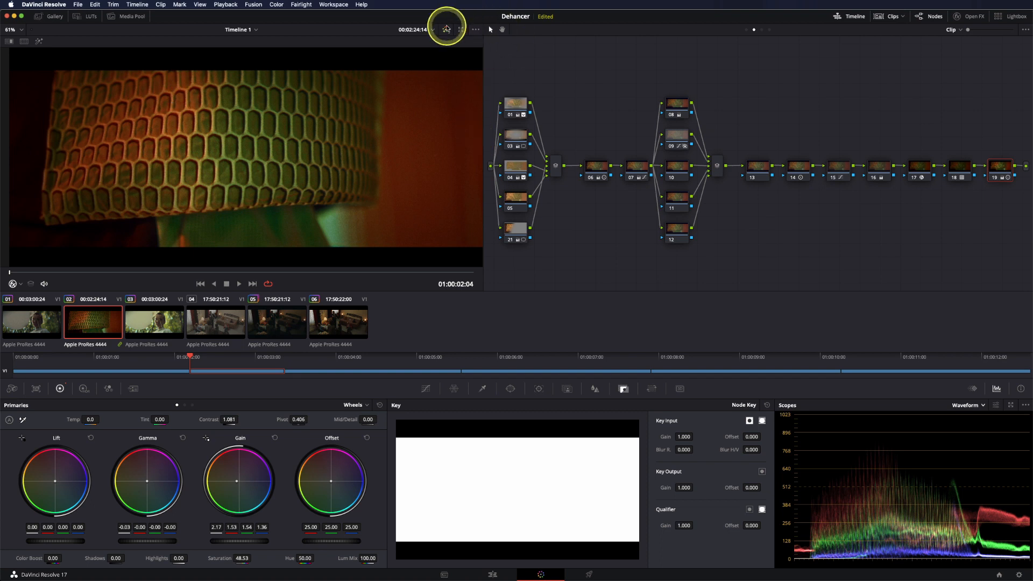
{"action": "left_click", "coordinate": [446, 29]}
{"action": "left_click", "coordinate": [446, 30]}
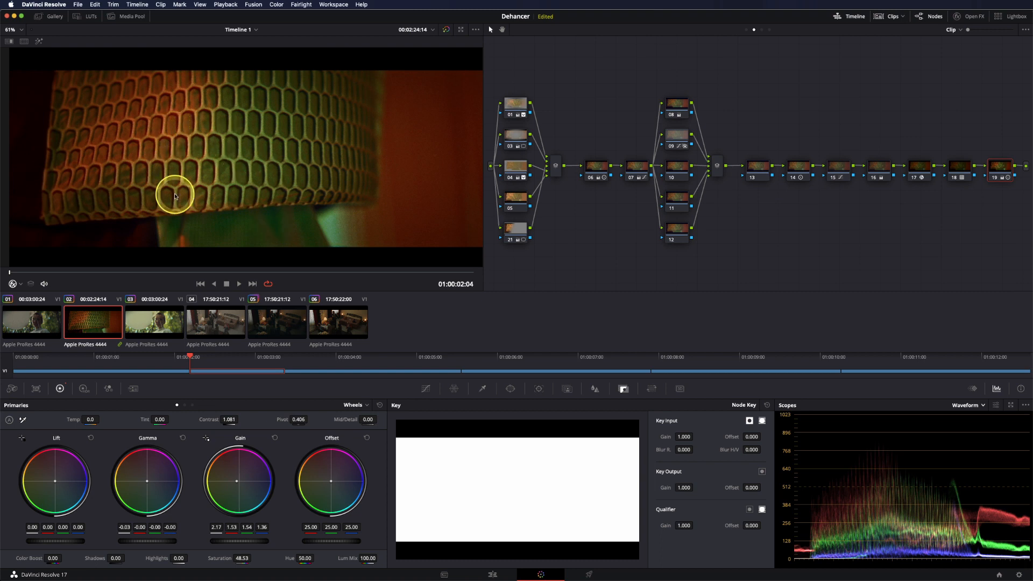
Step: Select node 17 of the second clip, then look over that clip's Group Pre-Clip node graph
{"action": "left_click", "coordinate": [918, 168]}
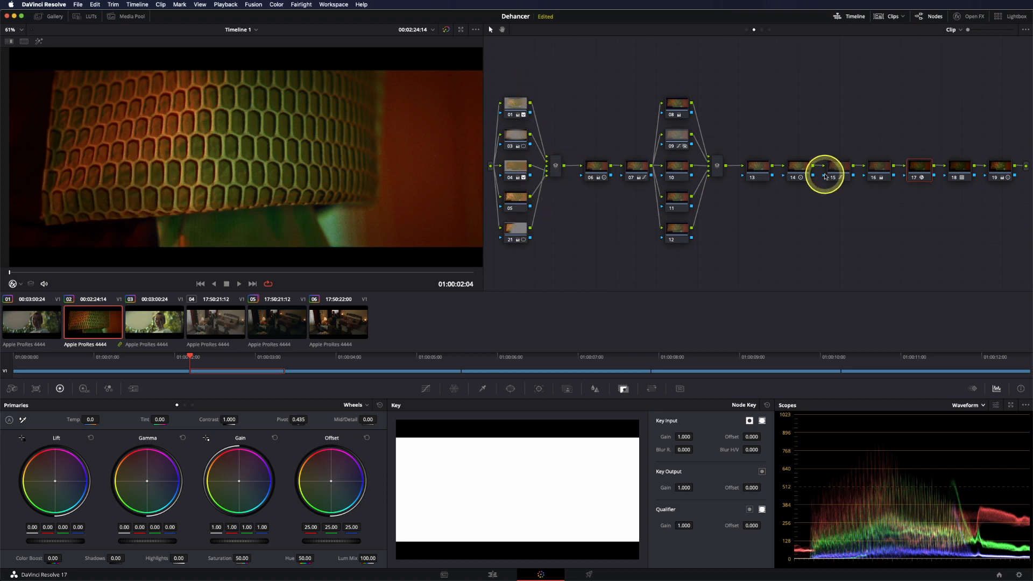
{"action": "left_click", "coordinate": [747, 30]}
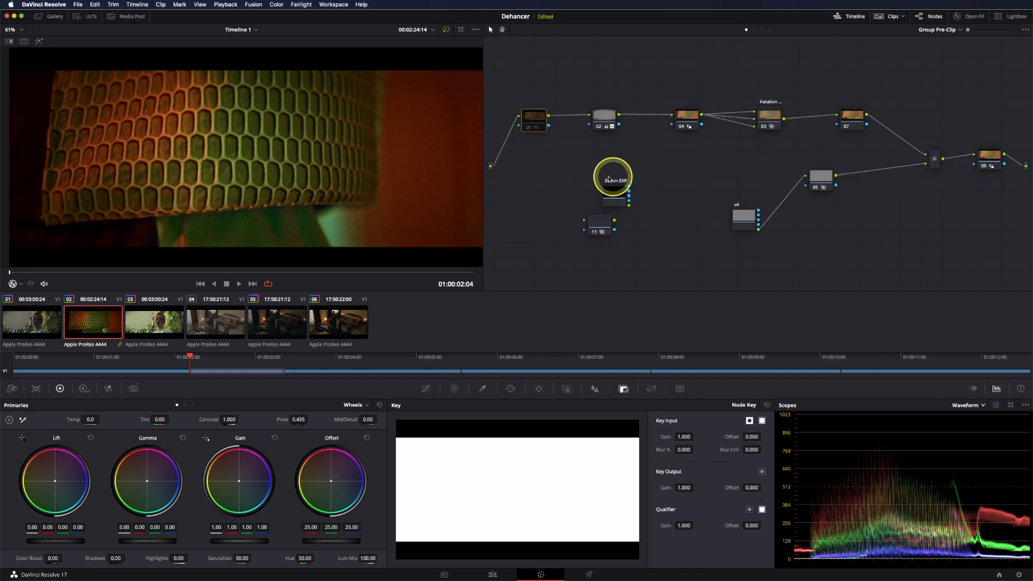
Step: Return to the second clip's own nodes and examine node 06's primary adjustments in both the colour wheels and the Log wheels
{"action": "left_click", "coordinate": [754, 29]}
{"action": "left_click", "coordinate": [598, 165]}
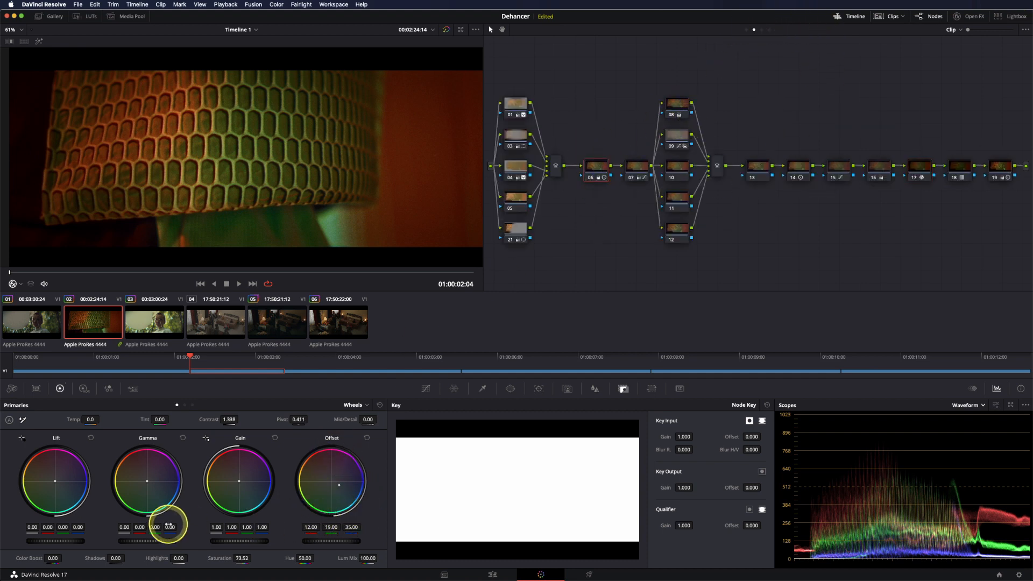
{"action": "left_click", "coordinate": [193, 404]}
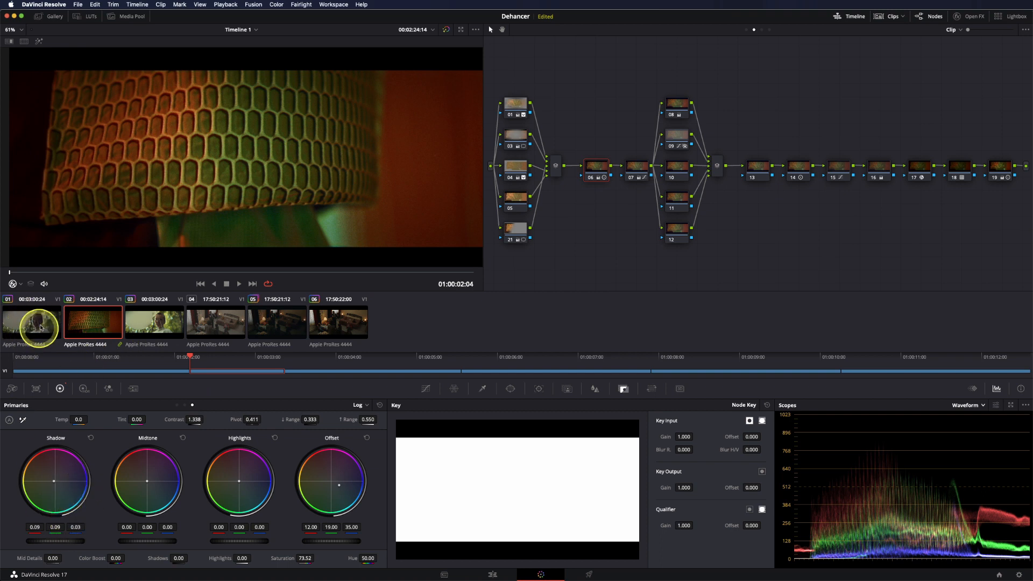
Step: Examine node 07's Hue Vs Lum and Hue Vs Hue curves and primary wheels, and toggle the node to judge its effect
{"action": "left_click", "coordinate": [640, 177]}
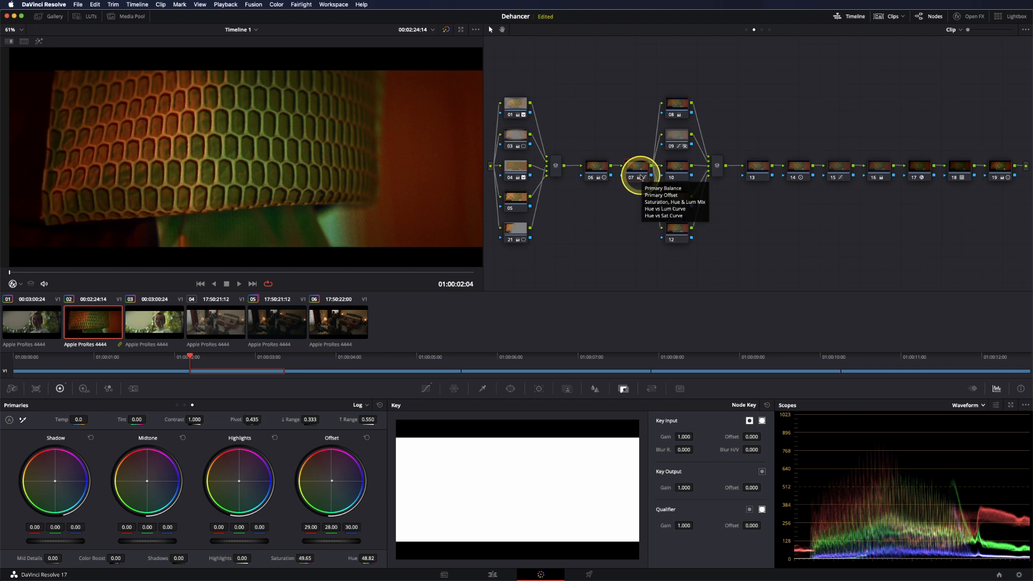
{"action": "left_click", "coordinate": [425, 389]}
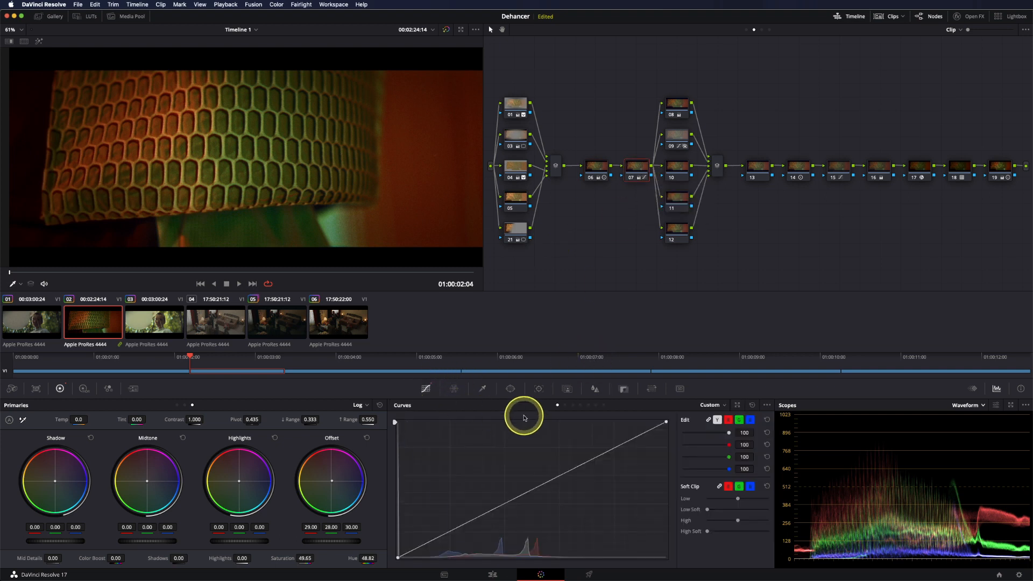
{"action": "left_click", "coordinate": [567, 404]}
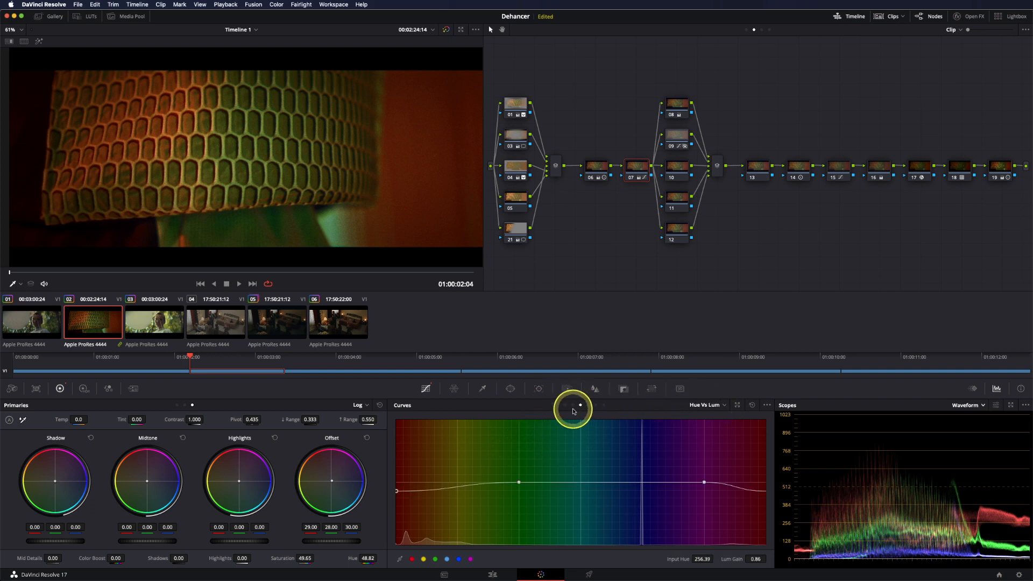
{"action": "left_click", "coordinate": [566, 405]}
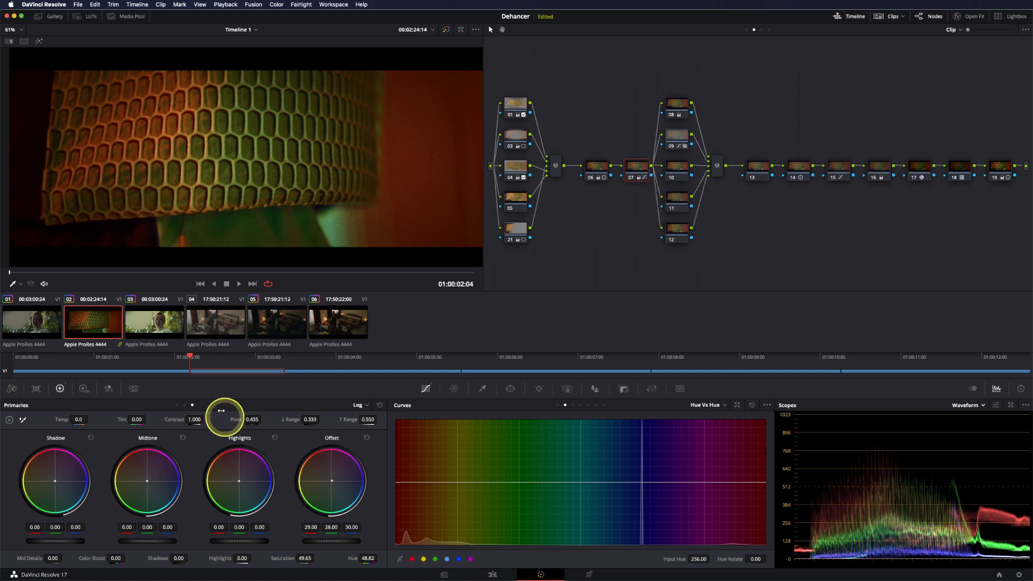
{"action": "left_click", "coordinate": [177, 405]}
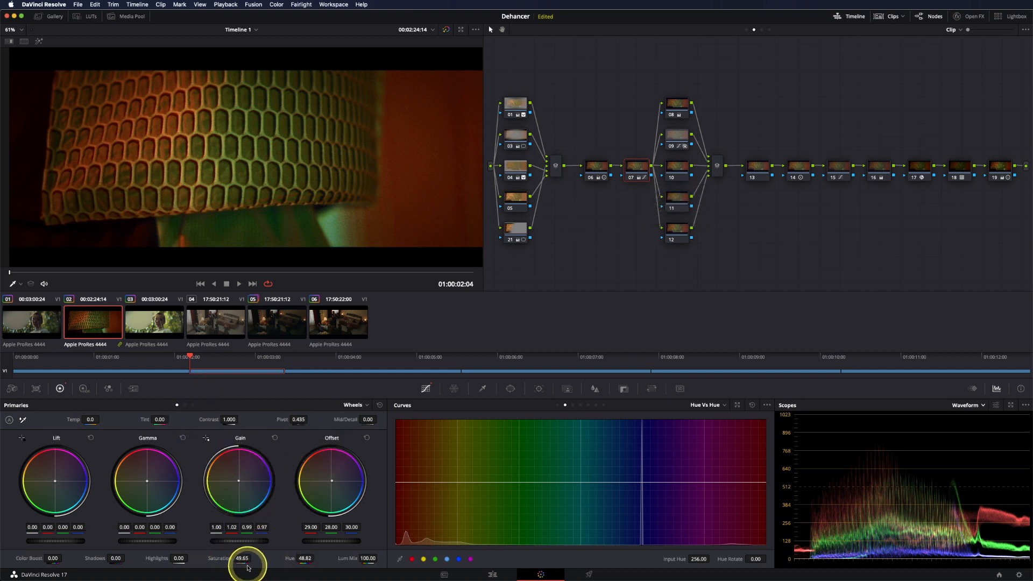
{"action": "key", "text": "super+d"}
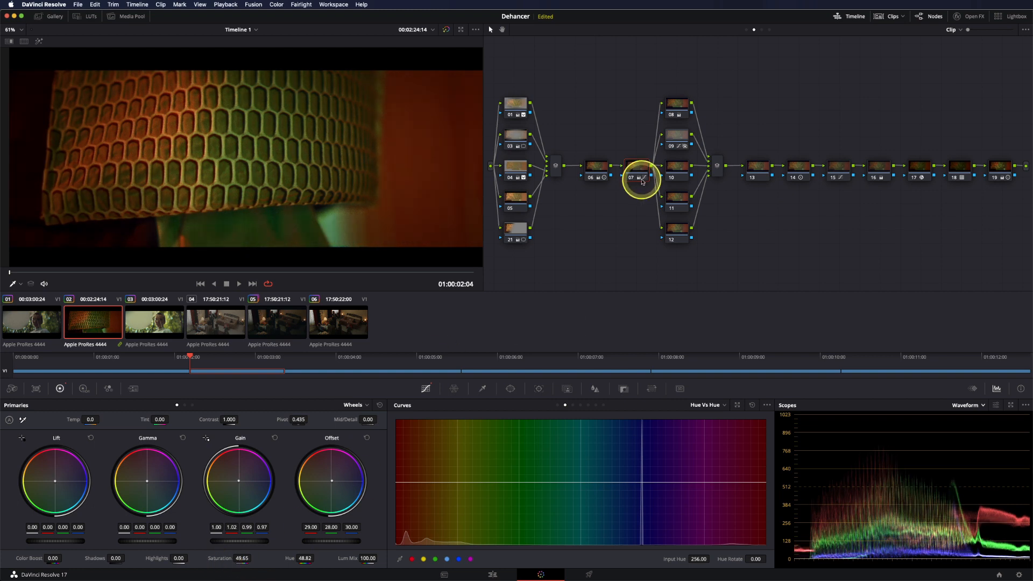
Step: Examine node 09's Lum Vs Sat and Sat Vs Sat curves and toggle the node to compare, leaving it enabled
{"action": "left_click", "coordinate": [680, 110]}
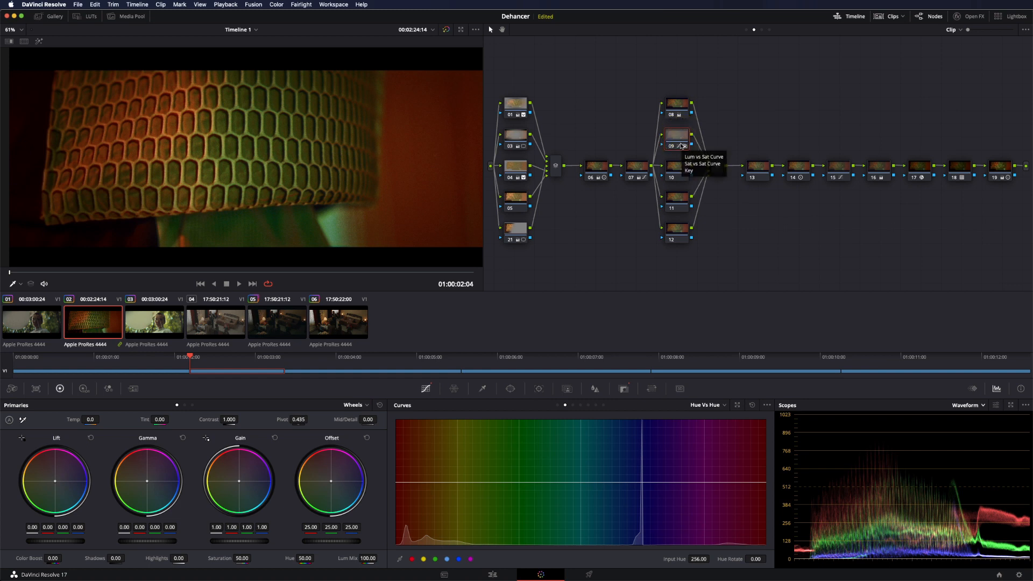
{"action": "left_click", "coordinate": [590, 406]}
{"action": "left_click", "coordinate": [596, 405]}
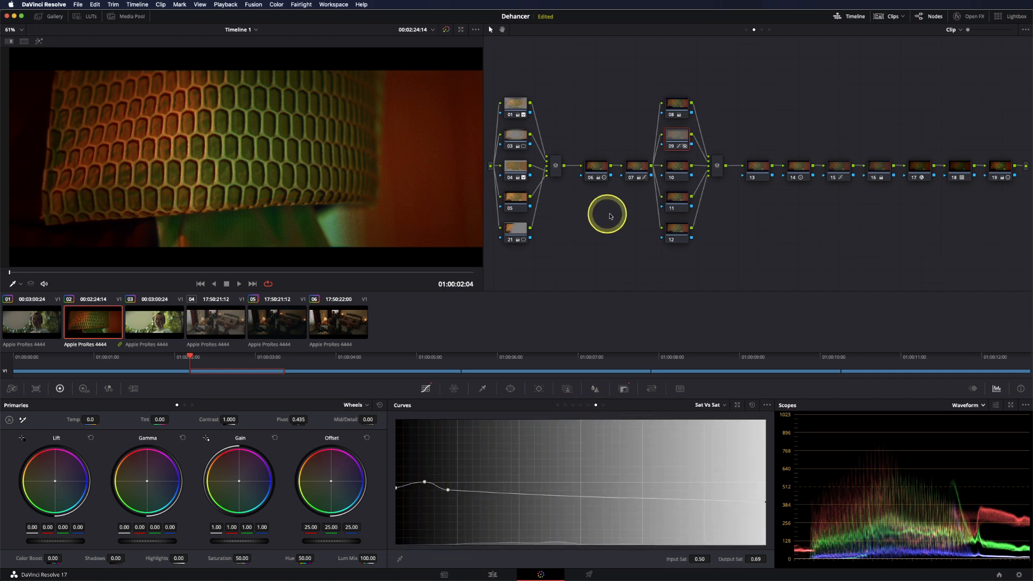
{"action": "key", "text": "super+d"}
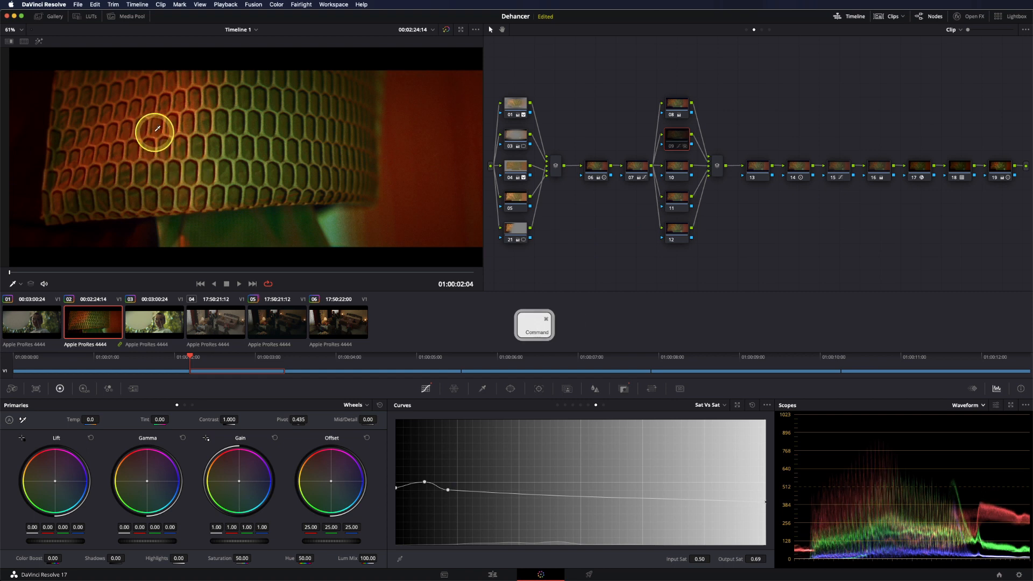
{"action": "key", "text": "super+d"}
{"action": "key", "text": "super+d"}
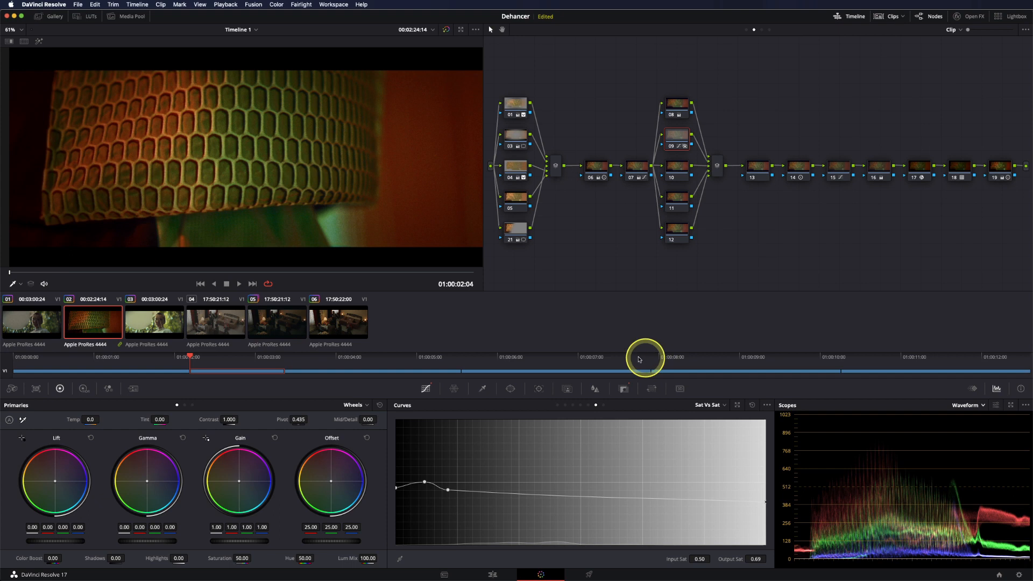
Step: Check node 09's key output gain, then examine node 14's primary adjustments in the Log wheels
{"action": "left_click", "coordinate": [623, 388]}
{"action": "left_click", "coordinate": [683, 488]}
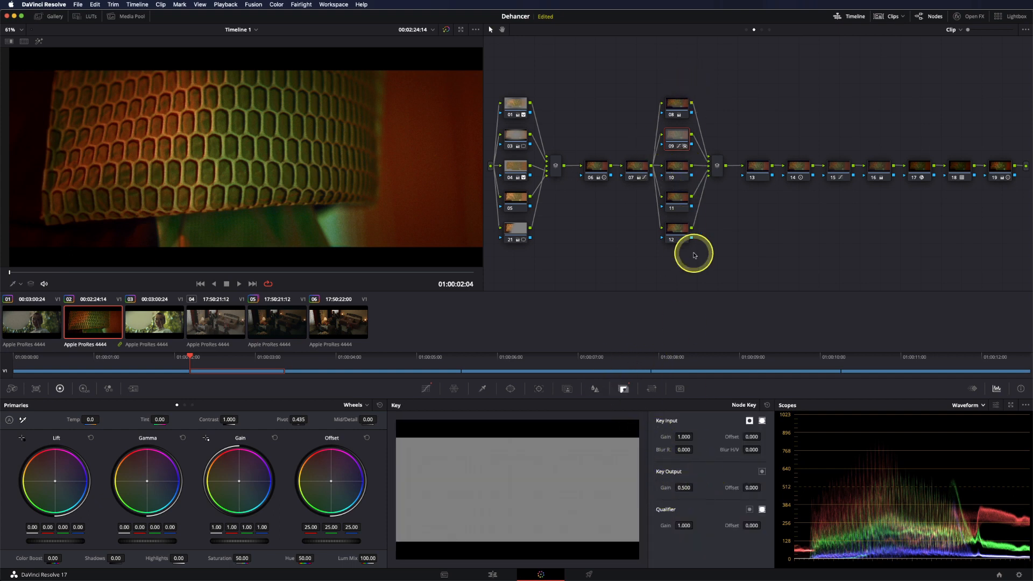
{"action": "left_click", "coordinate": [800, 176]}
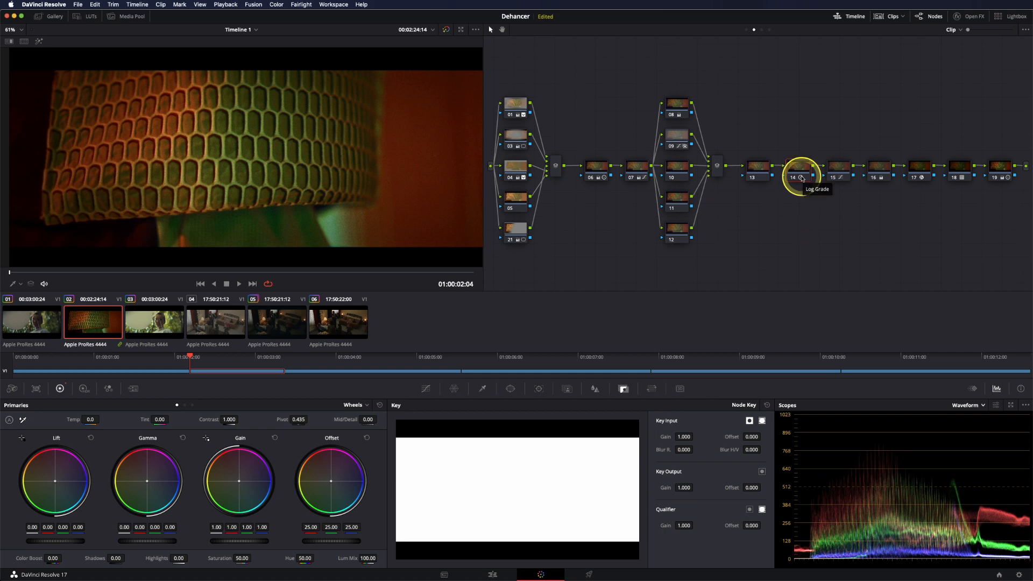
{"action": "left_click", "coordinate": [196, 405]}
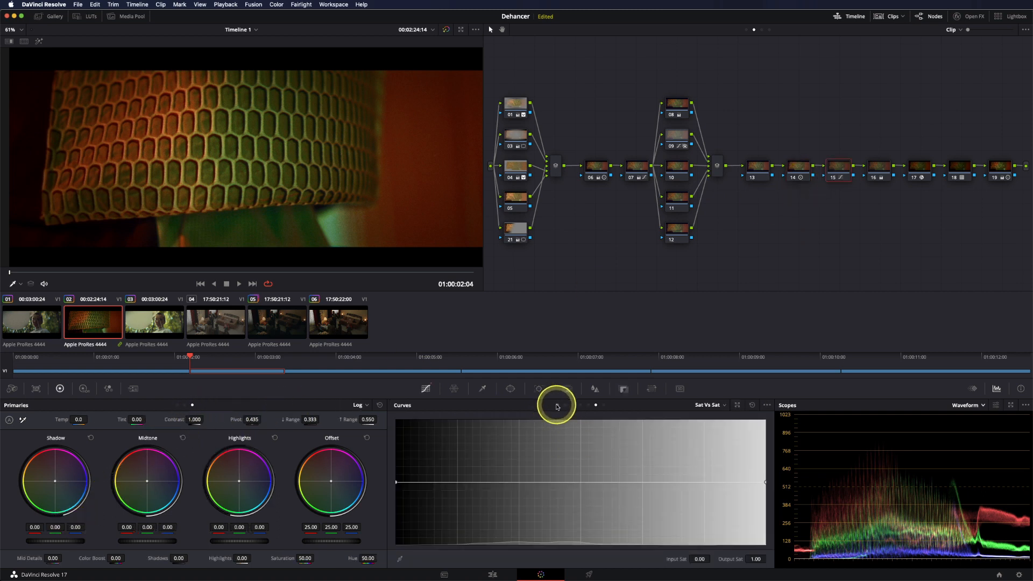
Step: Examine node 15's custom curve and toggle the node to compare, leaving it enabled
{"action": "left_click", "coordinate": [556, 404]}
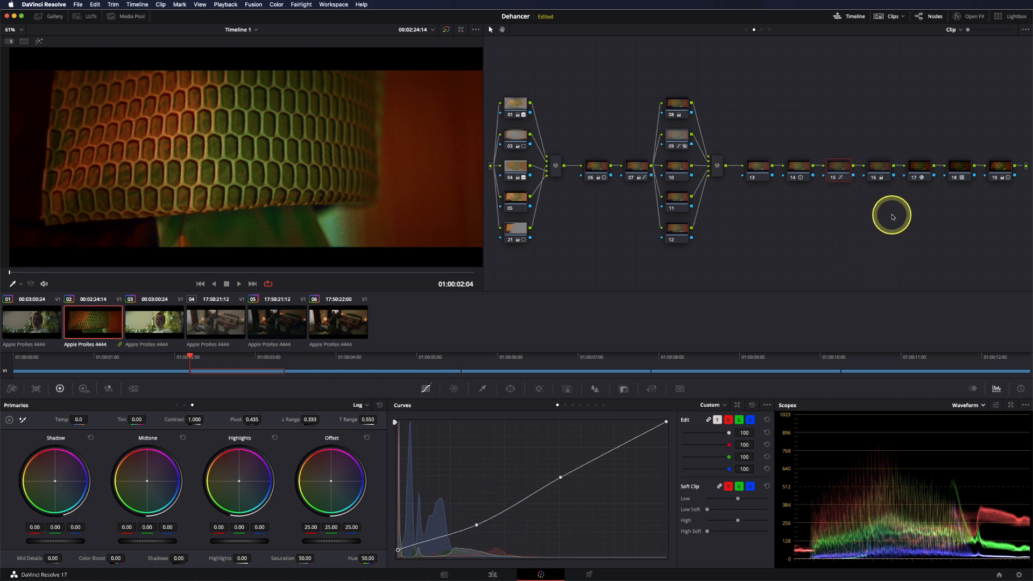
{"action": "key", "text": "super+d"}
{"action": "key", "text": "super+d"}
{"action": "key", "text": "super+d"}
{"action": "key", "text": "super+d"}
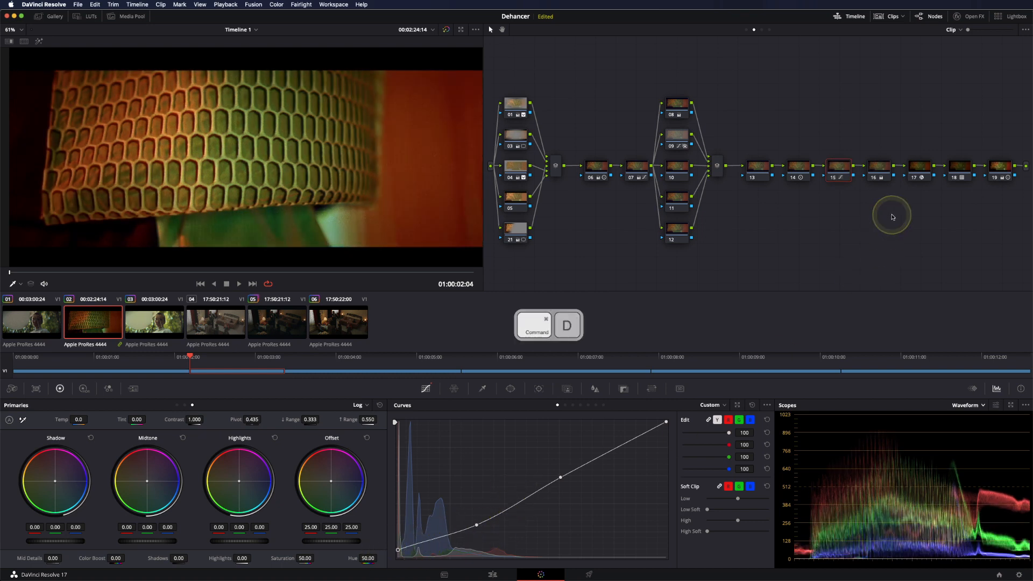
Step: Select nodes 15 and 16 together and toggle both to judge their combined effect, leaving them enabled
{"action": "left_click", "coordinate": [880, 171]}
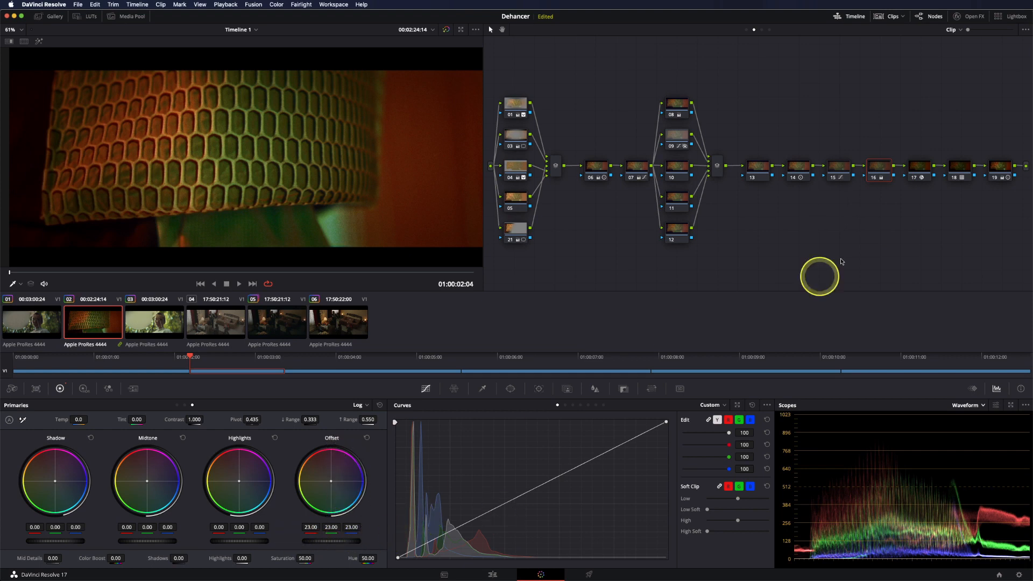
{"action": "left_click_drag", "start_coordinate": [857, 171], "coordinate": [836, 195]}
{"action": "key", "text": "super"}
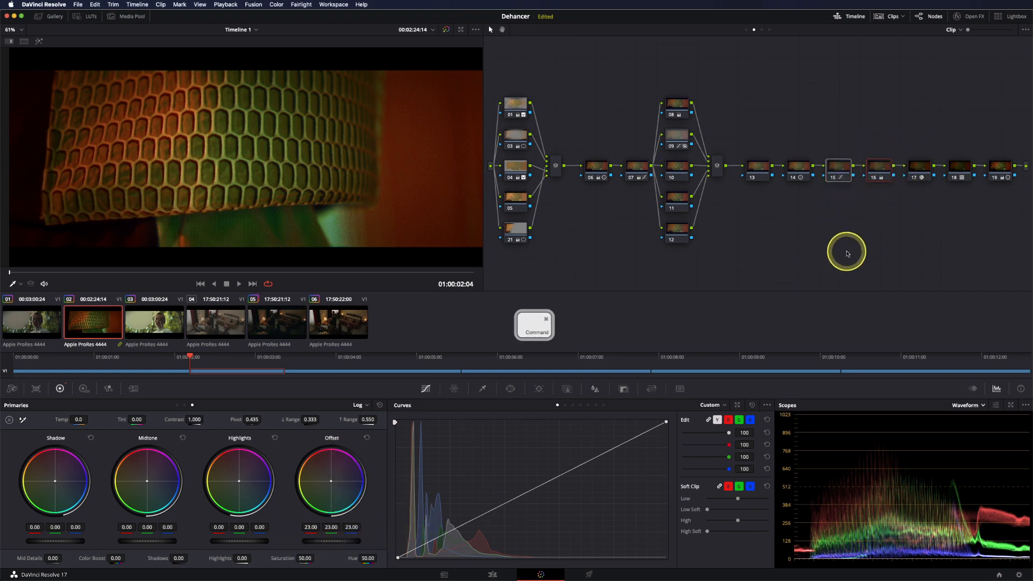
{"action": "key", "text": "super+d"}
{"action": "key", "text": "super+d"}
{"action": "key", "text": "super+d"}
{"action": "key", "text": "super+d"}
{"action": "key", "text": "super+d"}
{"action": "key", "text": "super+d"}
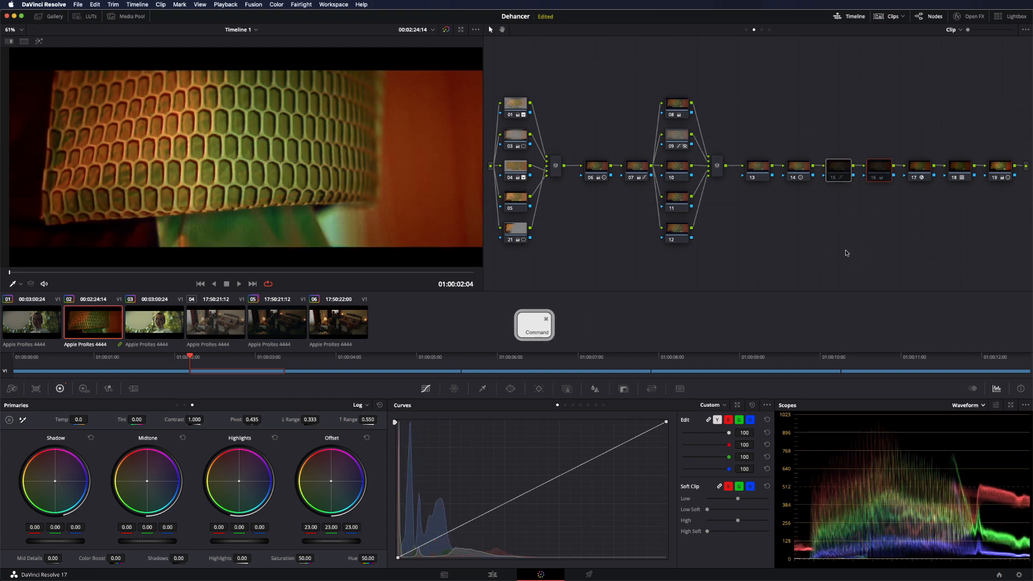
Step: Look at nodes 17 and 18 of the second clip and check node 18's key settings
{"action": "left_click", "coordinate": [924, 174]}
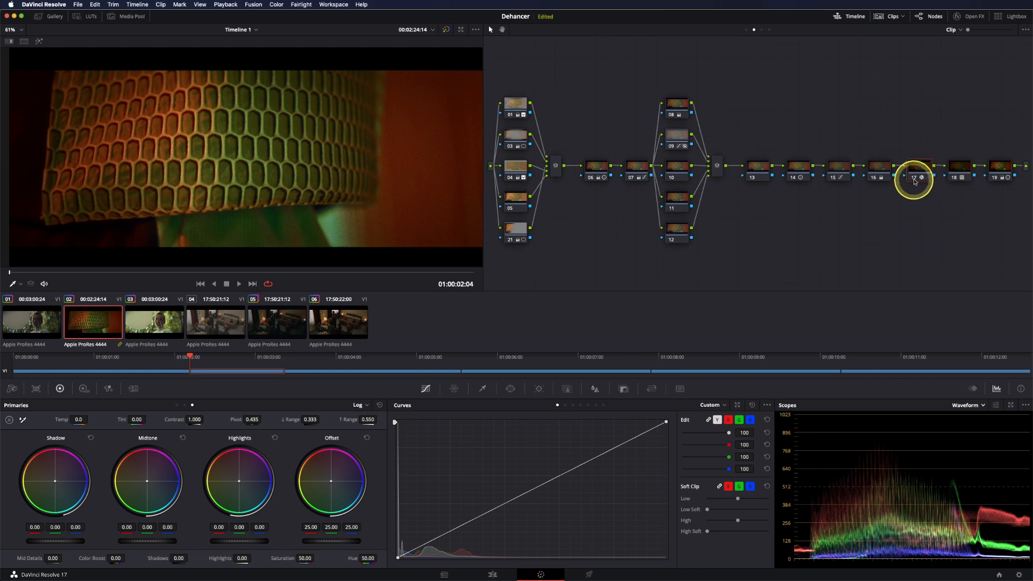
{"action": "left_click", "coordinate": [957, 171]}
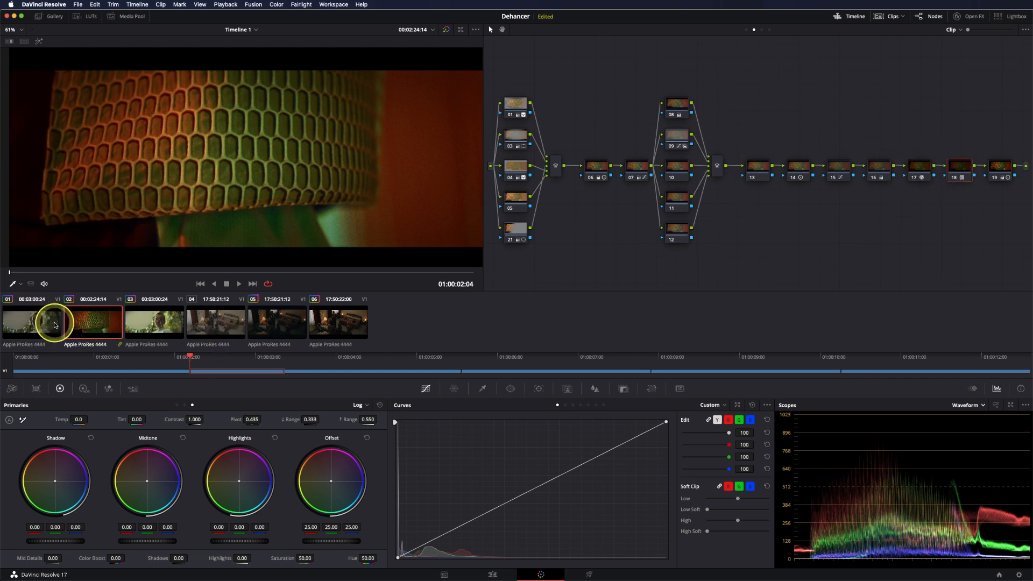
{"action": "left_click", "coordinate": [626, 391]}
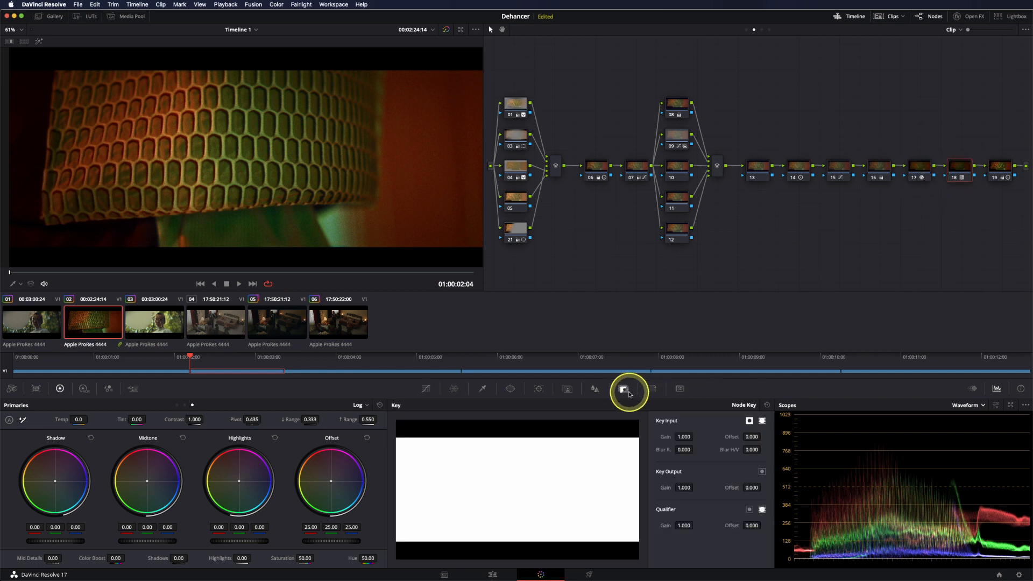
Step: Examine node 19's primary adjustments in the Log wheels, the primary wheels and the primary bars
{"action": "left_click", "coordinate": [1001, 173]}
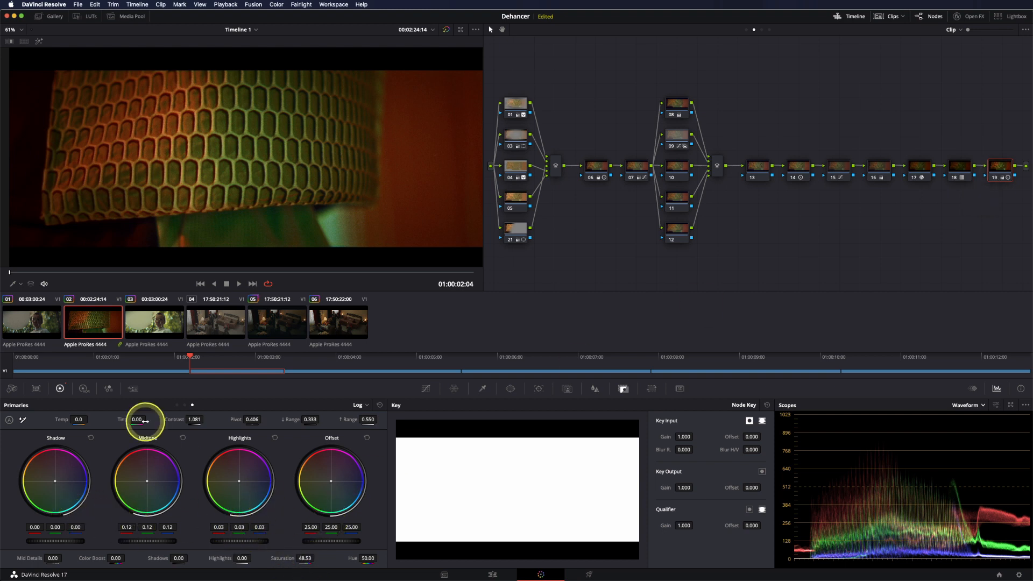
{"action": "left_click", "coordinate": [177, 406]}
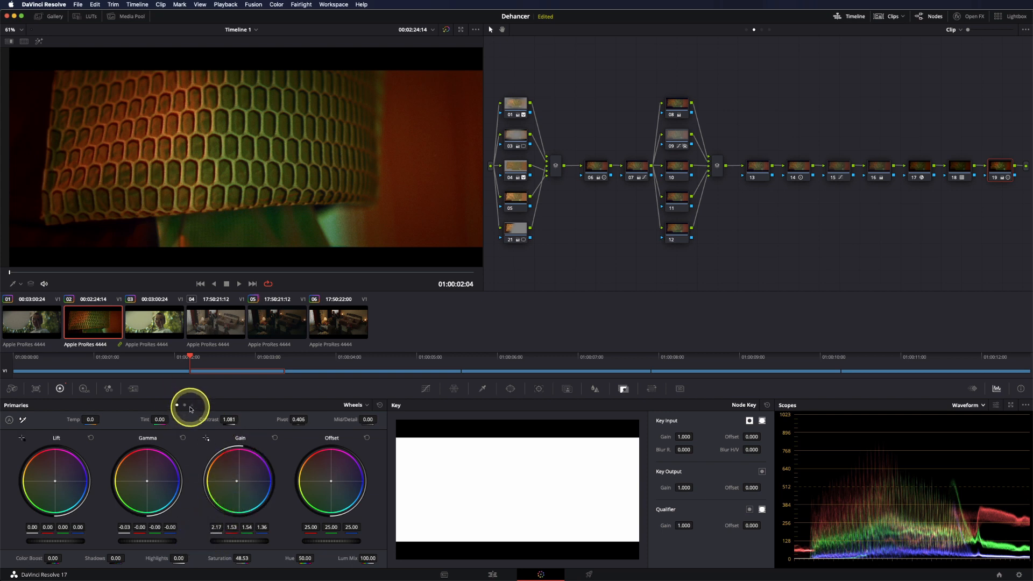
{"action": "left_click", "coordinate": [185, 405]}
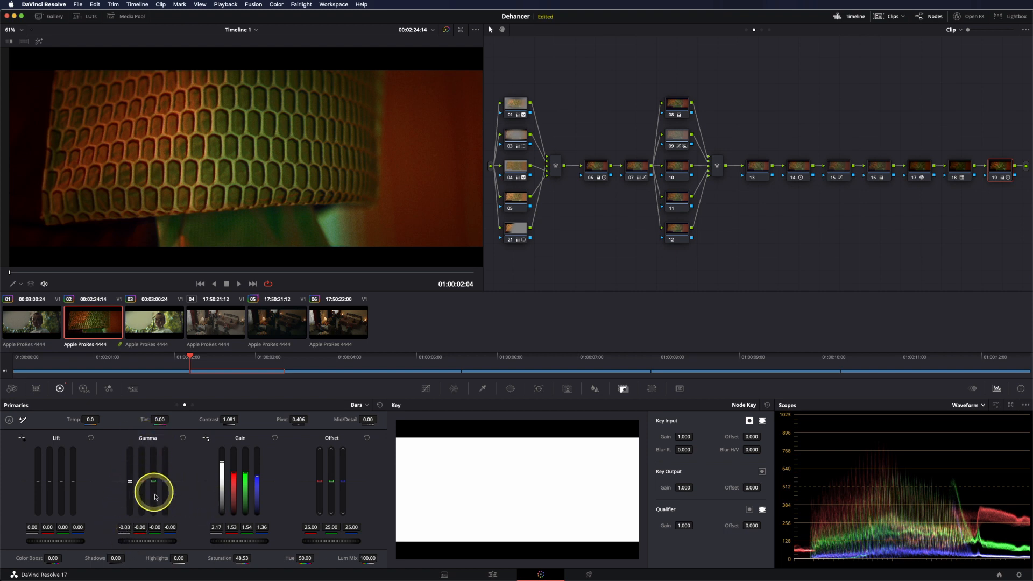
Step: Examine node 01, node 21's linear window and node 04's luminance qualifier
{"action": "left_click", "coordinate": [514, 104]}
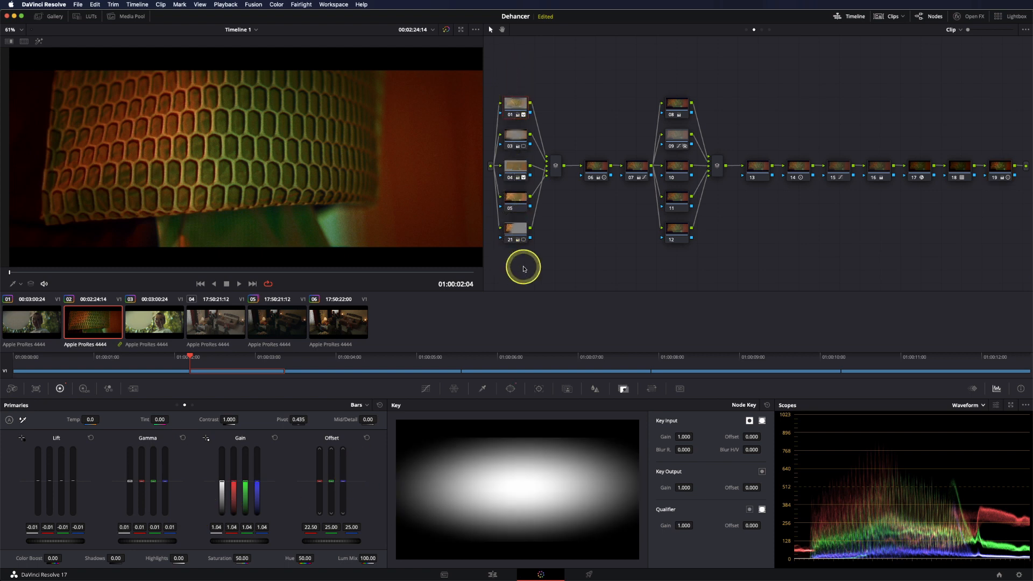
{"action": "left_click", "coordinate": [513, 226]}
{"action": "left_click", "coordinate": [510, 388]}
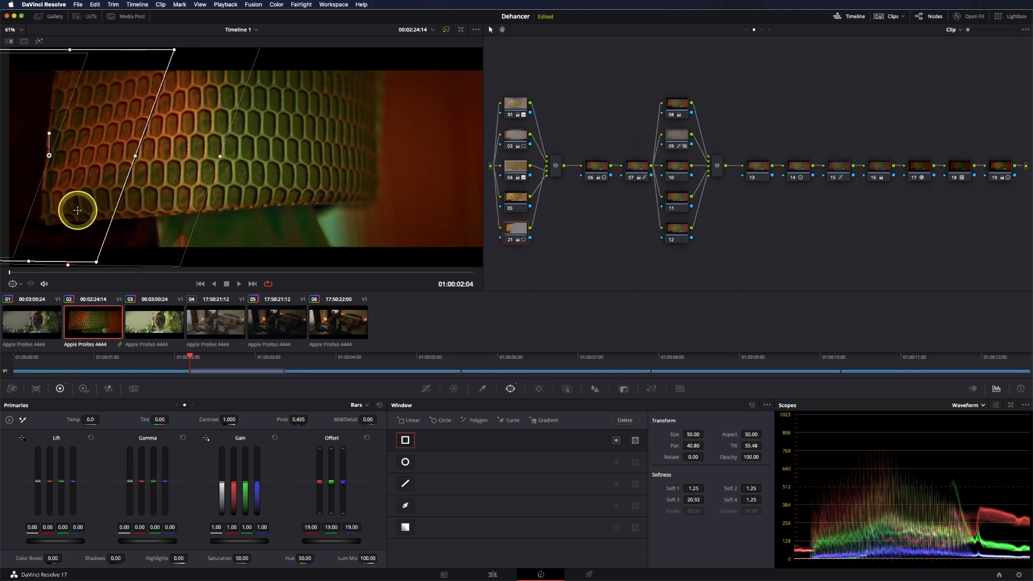
{"action": "left_click", "coordinate": [511, 168]}
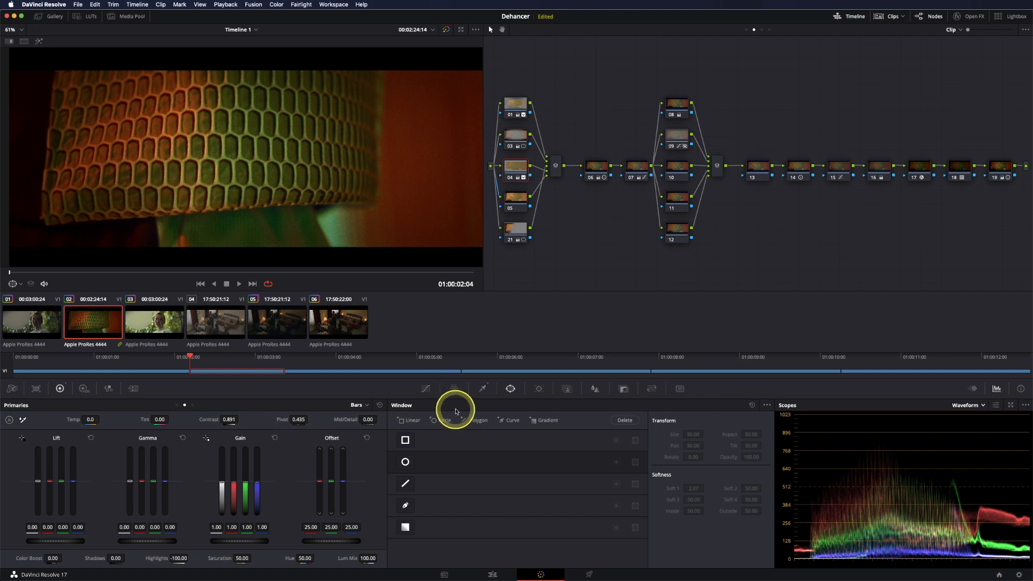
{"action": "left_click", "coordinate": [482, 388]}
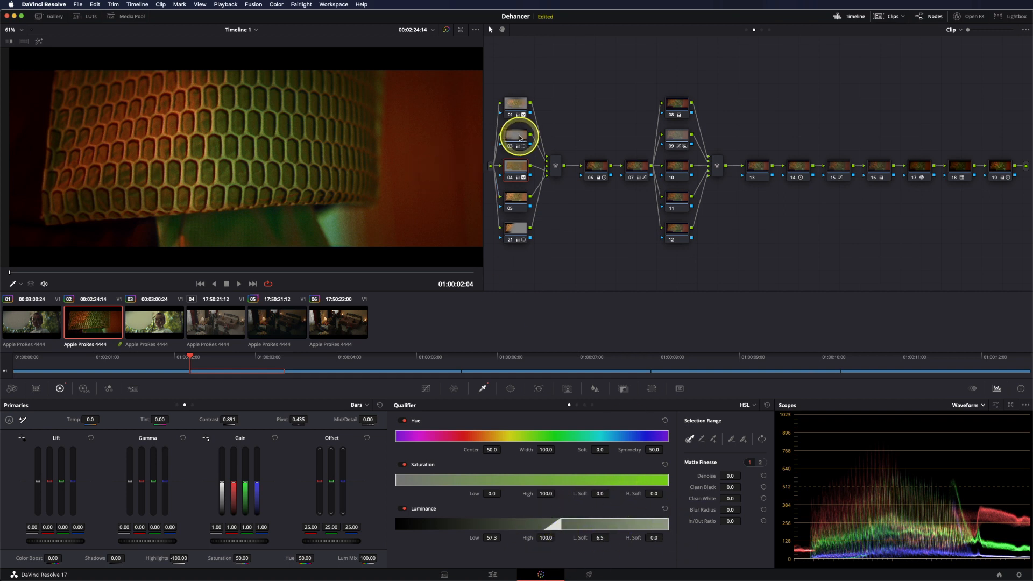
Step: View node 01's circular window, then toggle parallel nodes 01, 03, 04, 05 and 21 together to compare, leaving them enabled
{"action": "left_click", "coordinate": [508, 107]}
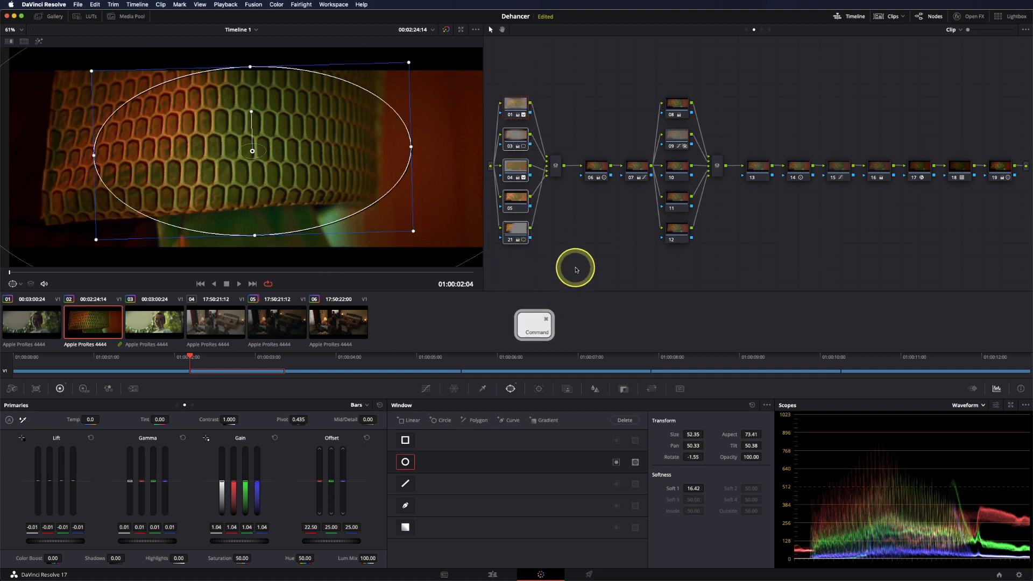
{"action": "key", "text": "super"}
{"action": "key", "text": "super+d"}
{"action": "key", "text": "super+d"}
{"action": "key", "text": "super+d"}
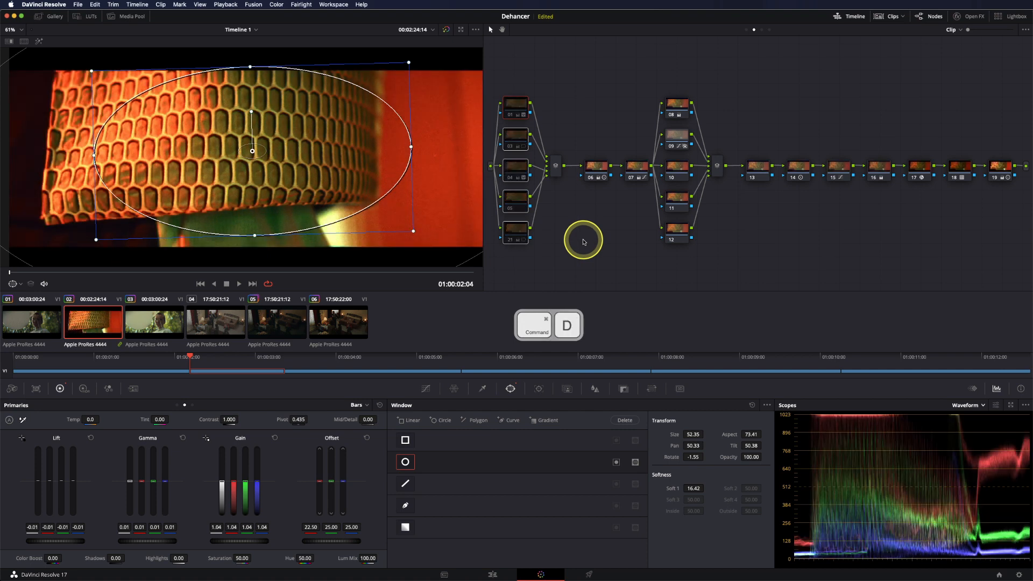
{"action": "key", "text": "super+d"}
{"action": "key", "text": "super+d"}
{"action": "key", "text": "super+d"}
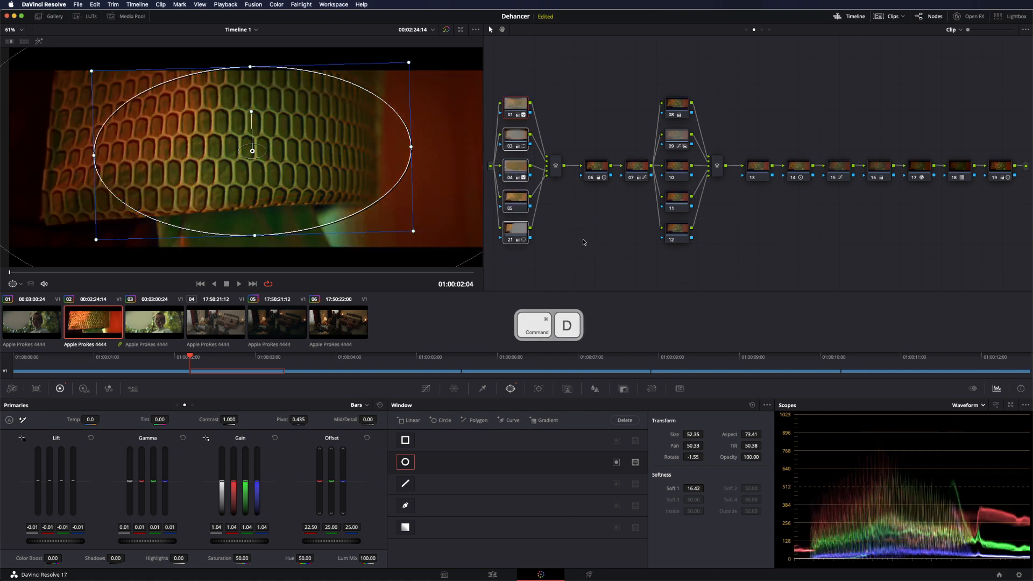
Step: Switch to the fifth clip and set the timeline's output blanking to 2.40
{"action": "left_click", "coordinate": [277, 330]}
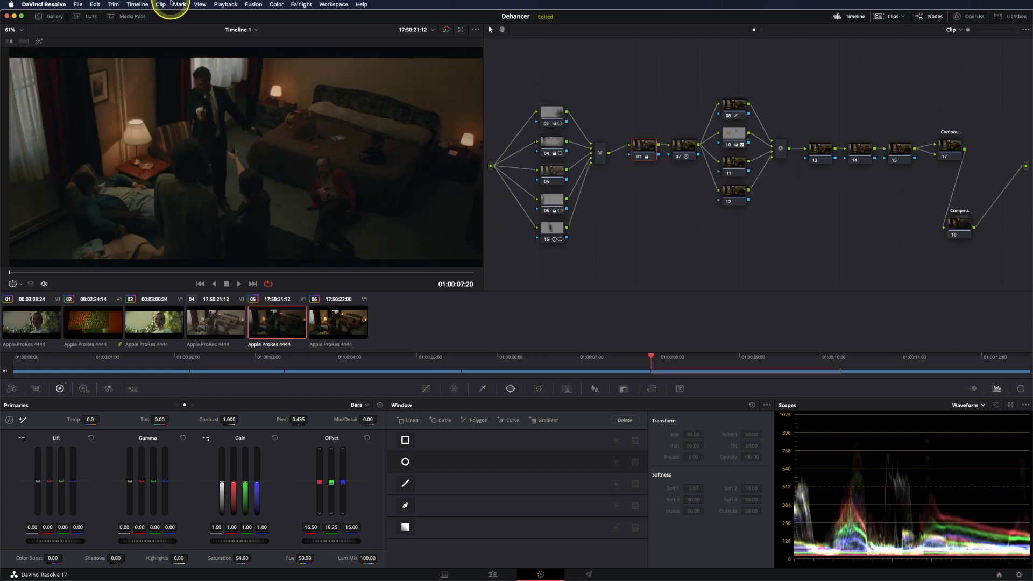
{"action": "left_click", "coordinate": [171, 4]}
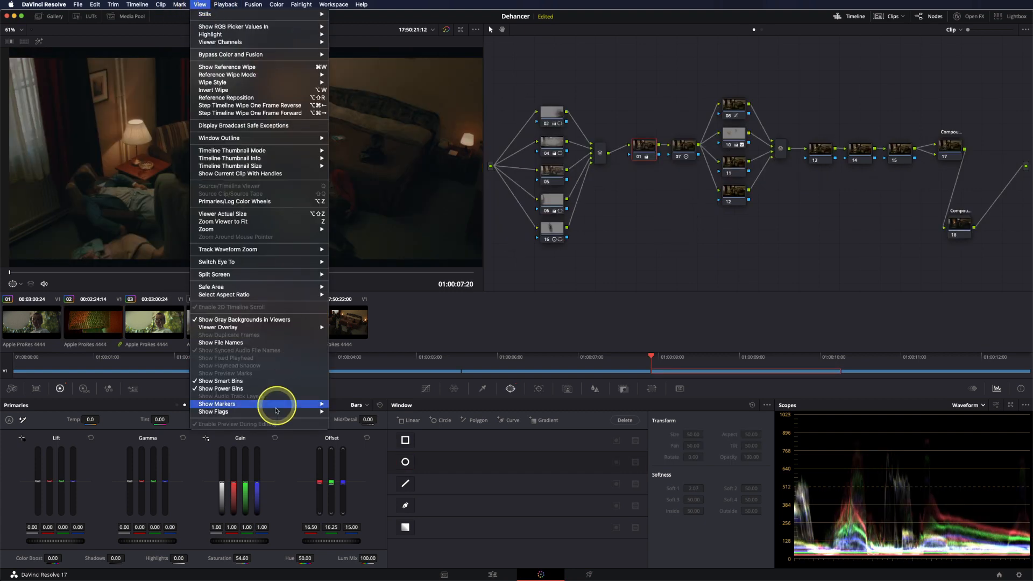
{"action": "mouse_move", "coordinate": [136, 5]}
{"action": "mouse_move", "coordinate": [218, 340]}
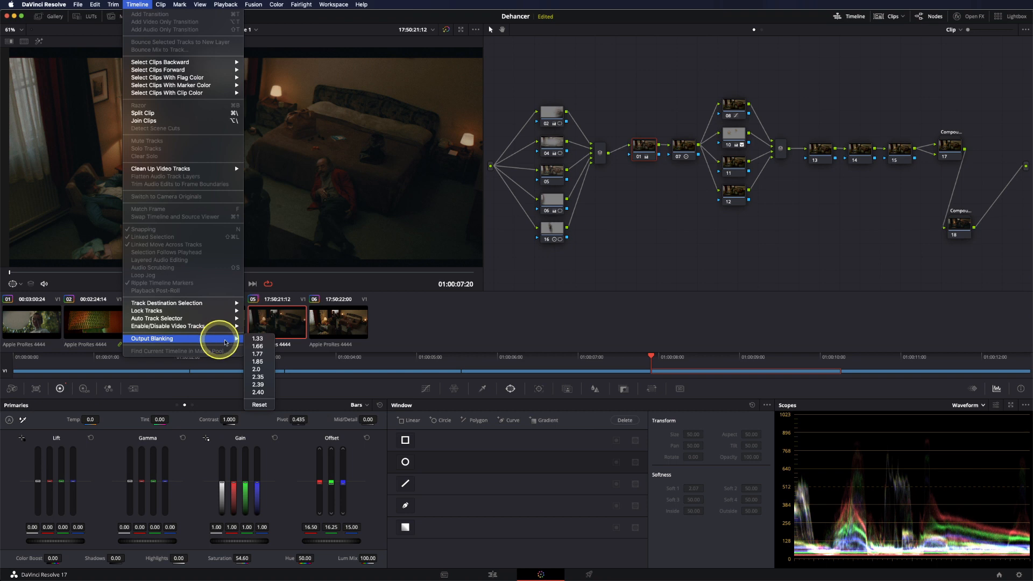
{"action": "left_click", "coordinate": [262, 392]}
Step: Examine the circular windows of the fifth clip's nodes 16, 06, 04 and 02, toggling nodes 06 and 02 to compare
{"action": "left_click", "coordinate": [557, 233]}
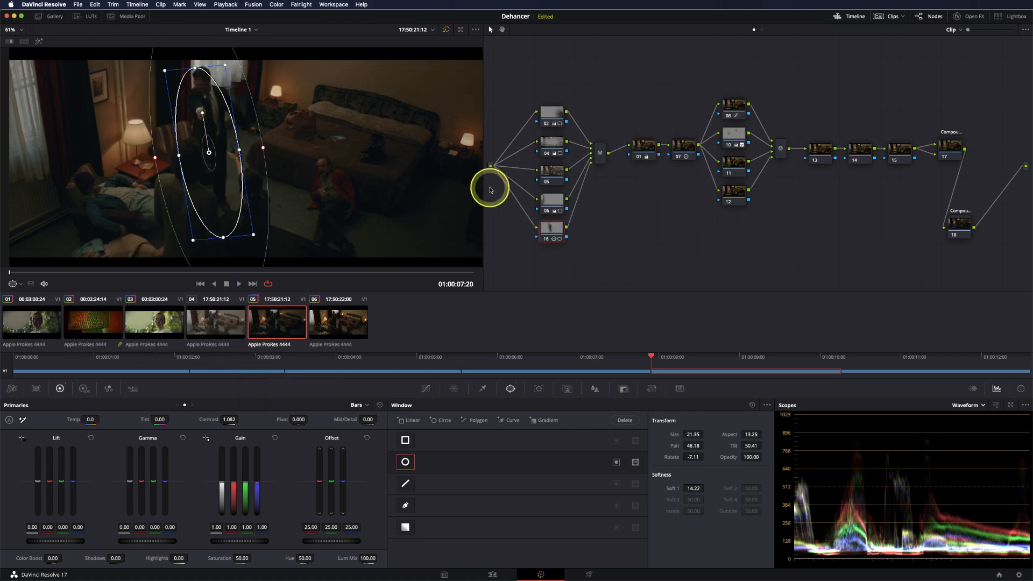
{"action": "left_click", "coordinate": [550, 200]}
{"action": "key", "text": "super+d"}
{"action": "key", "text": "super+d"}
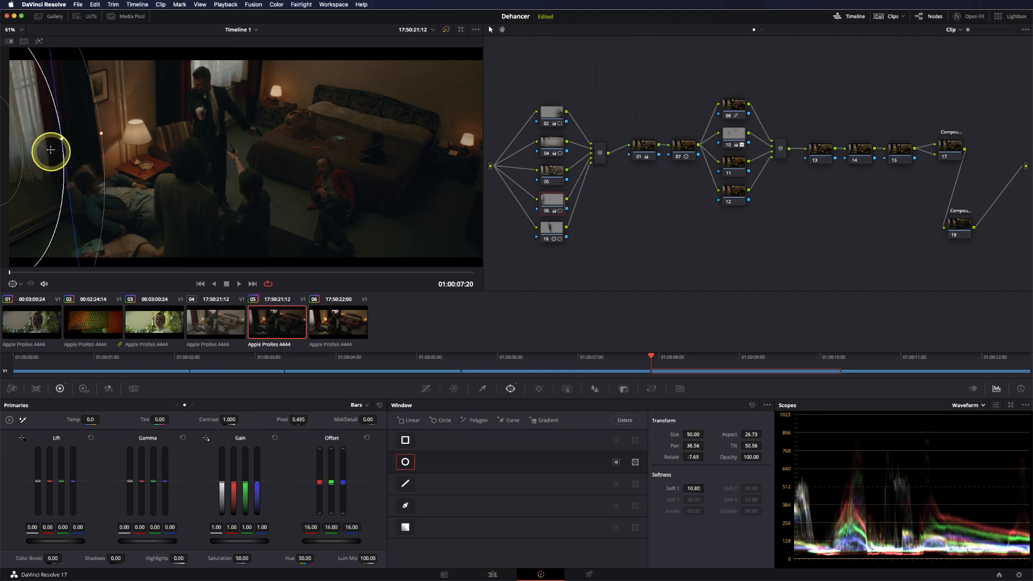
{"action": "left_click", "coordinate": [547, 143]}
{"action": "left_click", "coordinate": [546, 113]}
{"action": "key", "text": "super+d"}
{"action": "key", "text": "super+d"}
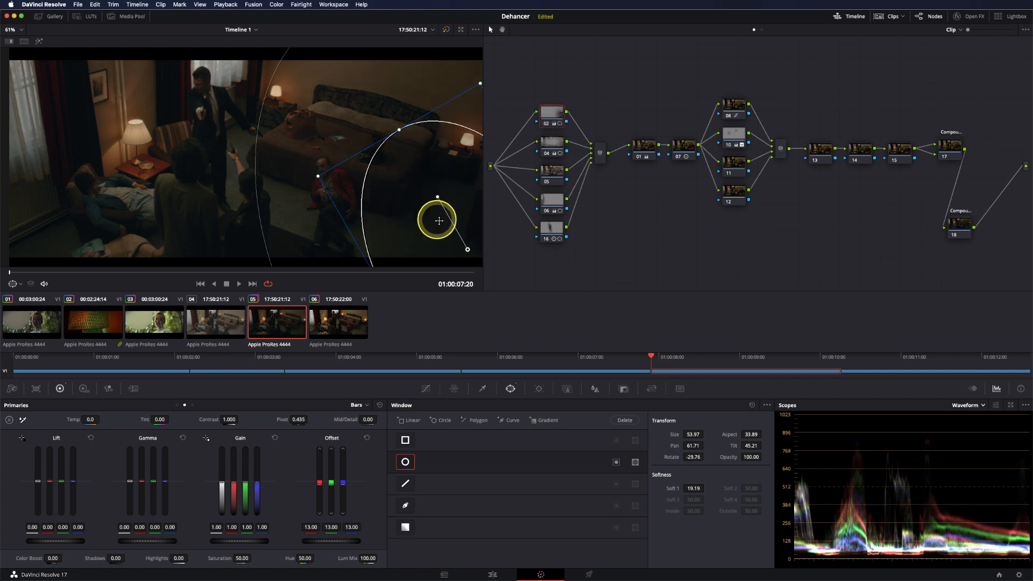
Step: Examine node 01's primary bars and node 07's Log wheels
{"action": "left_click", "coordinate": [640, 147]}
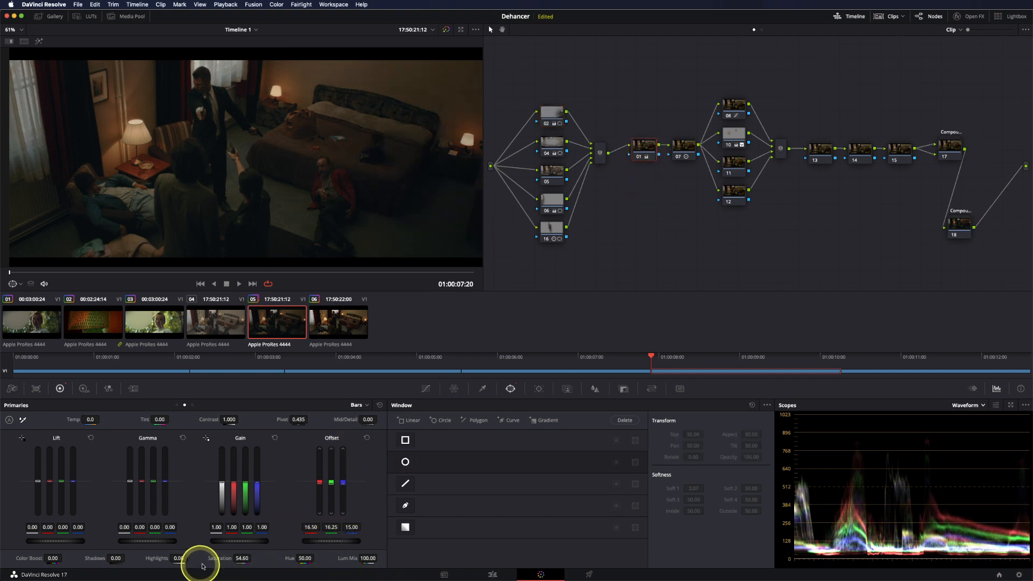
{"action": "left_click", "coordinate": [684, 148]}
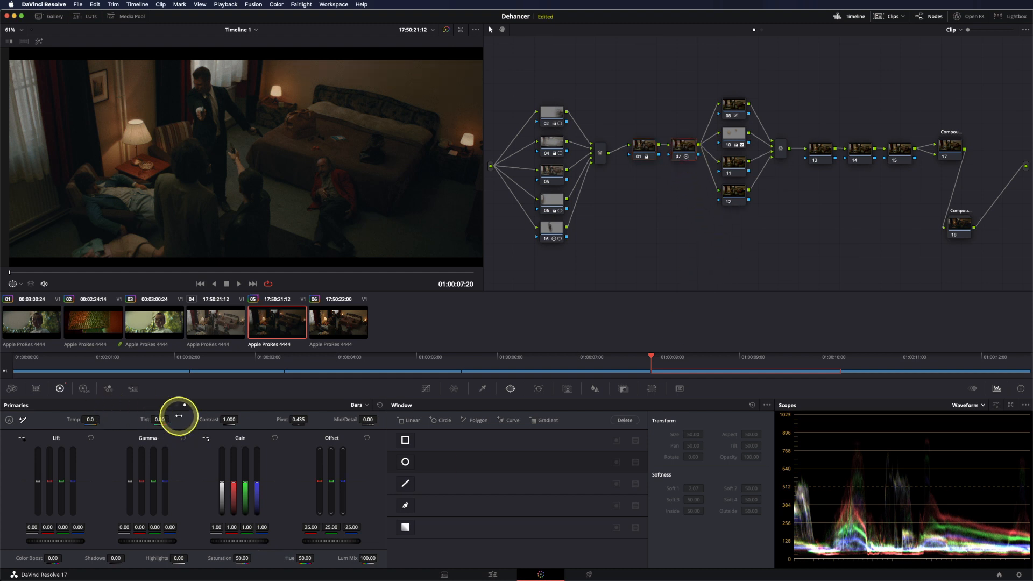
{"action": "left_click", "coordinate": [192, 405]}
Step: Examine node 10's circular windows around the two lamps and its Log grade, and toggle the node to compare
{"action": "left_click", "coordinate": [732, 135]}
{"action": "key", "text": "super+d"}
{"action": "key", "text": "super+d"}
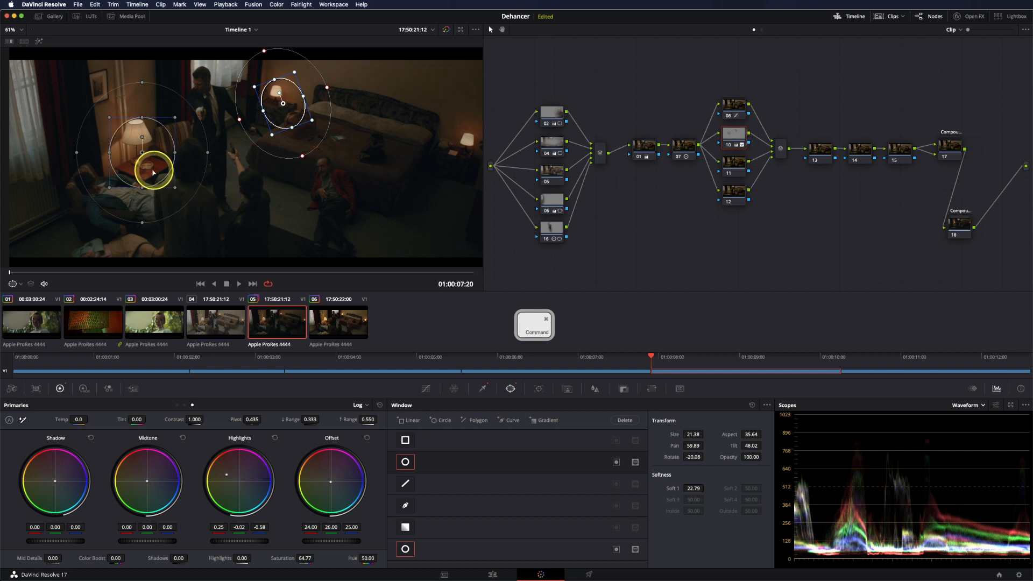
{"action": "key", "text": "super+d"}
{"action": "key", "text": "super+d"}
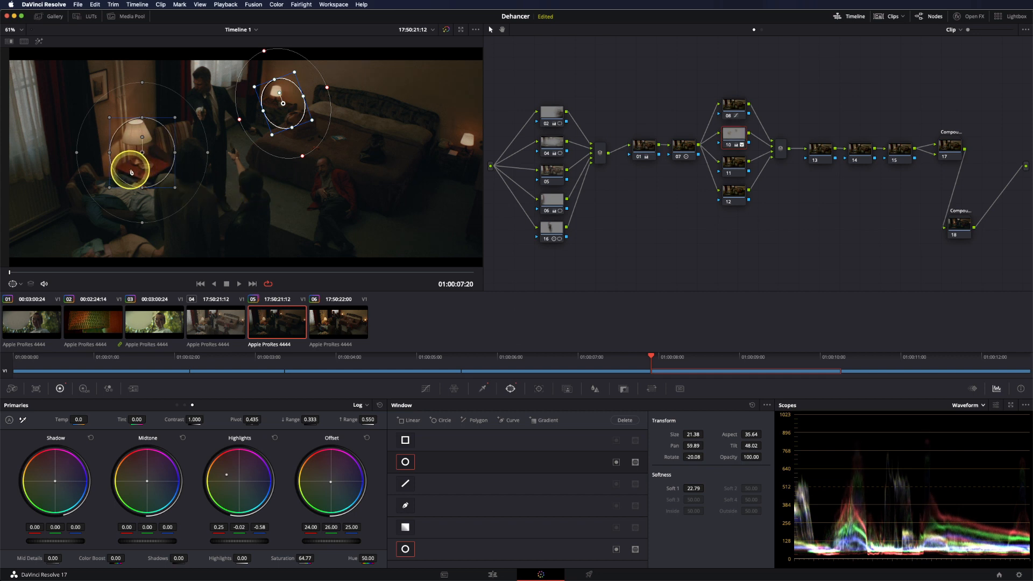
Step: Examine node 08's Hue Vs Sat curve and its lowered control point, toggling the node to judge its effect up close
{"action": "left_click", "coordinate": [732, 115]}
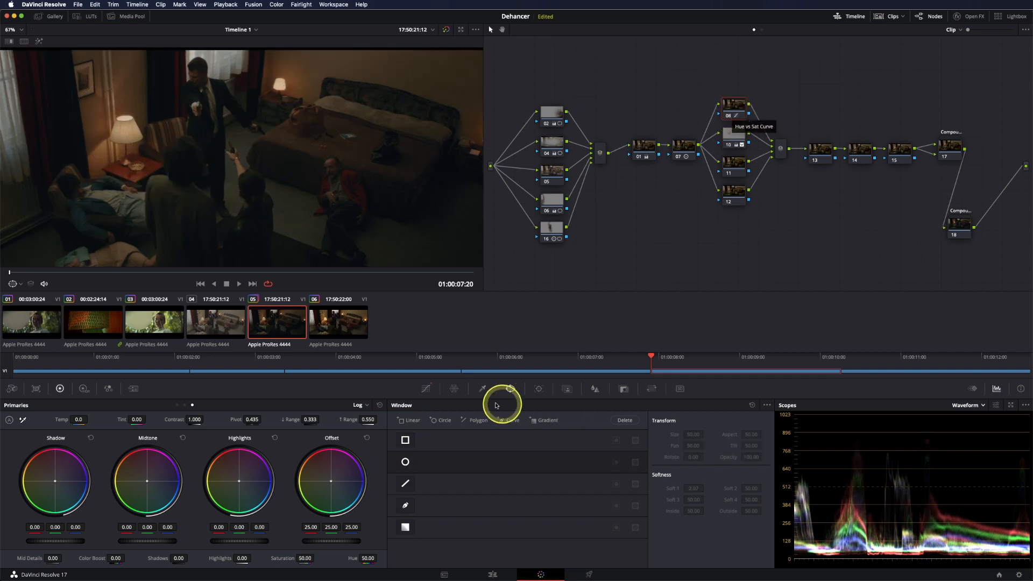
{"action": "left_click", "coordinate": [426, 388]}
{"action": "left_click", "coordinate": [573, 405]}
{"action": "left_click_drag", "start_coordinate": [428, 483], "coordinate": [427, 495]}
{"action": "key", "text": "super+d"}
{"action": "key", "text": "super+d"}
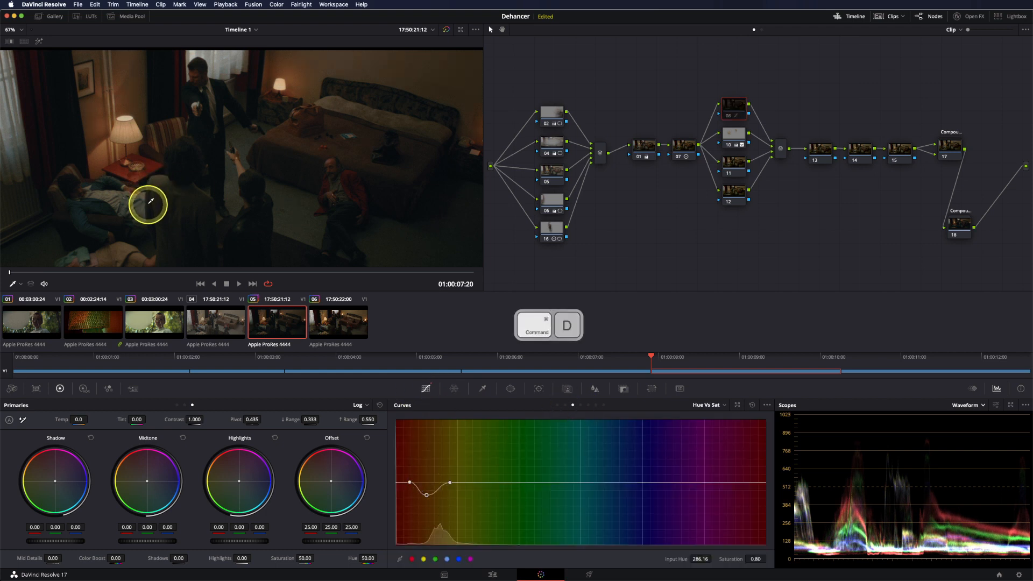
{"action": "scroll", "coordinate": [143, 172], "scroll_direction": "up", "scroll_amount": 2}
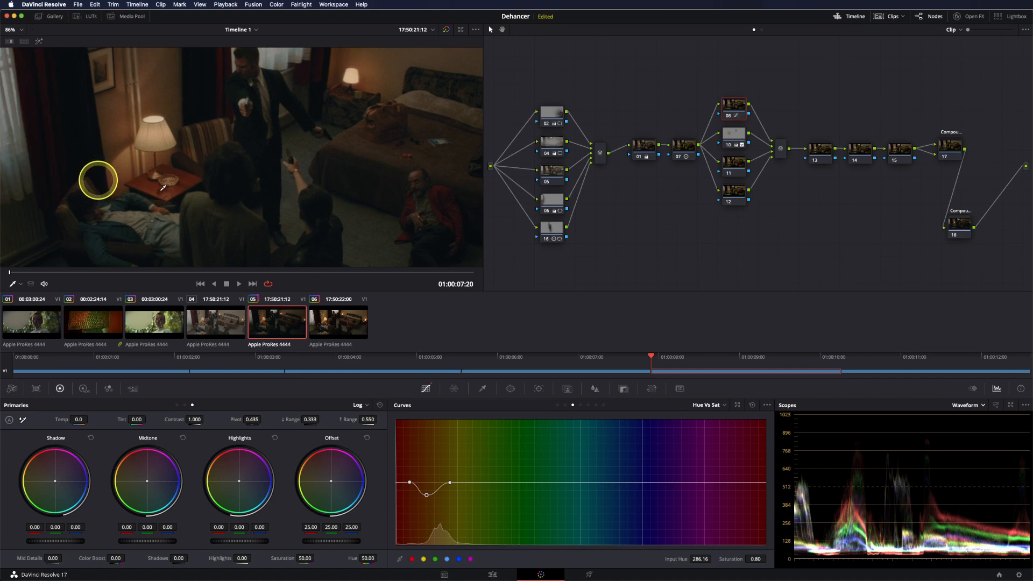
{"action": "key", "text": "super+d"}
{"action": "key", "text": "super+d"}
{"action": "key", "text": "super+d"}
{"action": "key", "text": "super+d"}
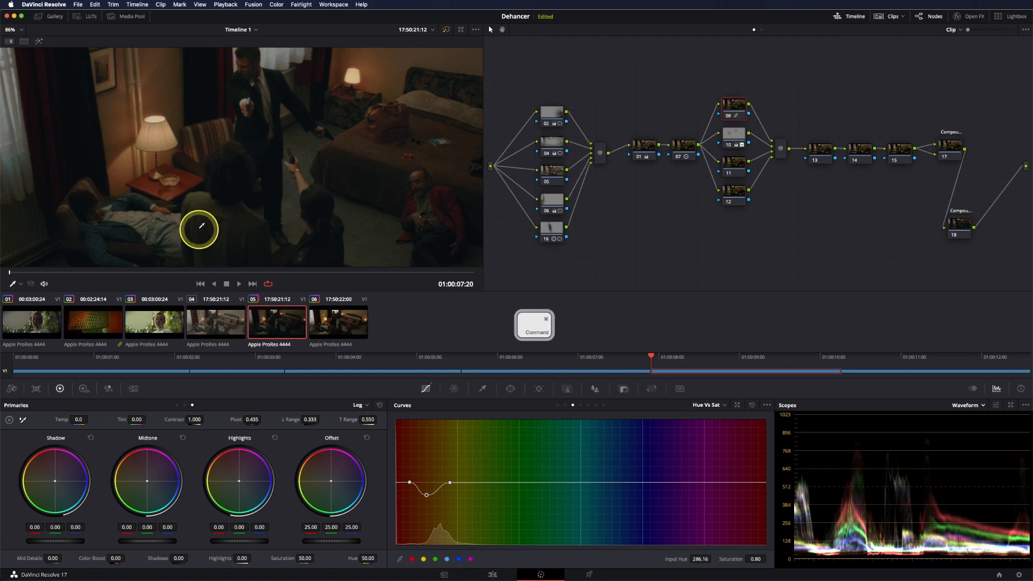
Step: Toggle compound node 17 of the fifth clip off and on to judge its effect on the whole frame
{"action": "right_click", "coordinate": [837, 230]}
{"action": "left_click_drag", "start_coordinate": [949, 146], "coordinate": [960, 144]}
{"action": "key", "text": "super+d"}
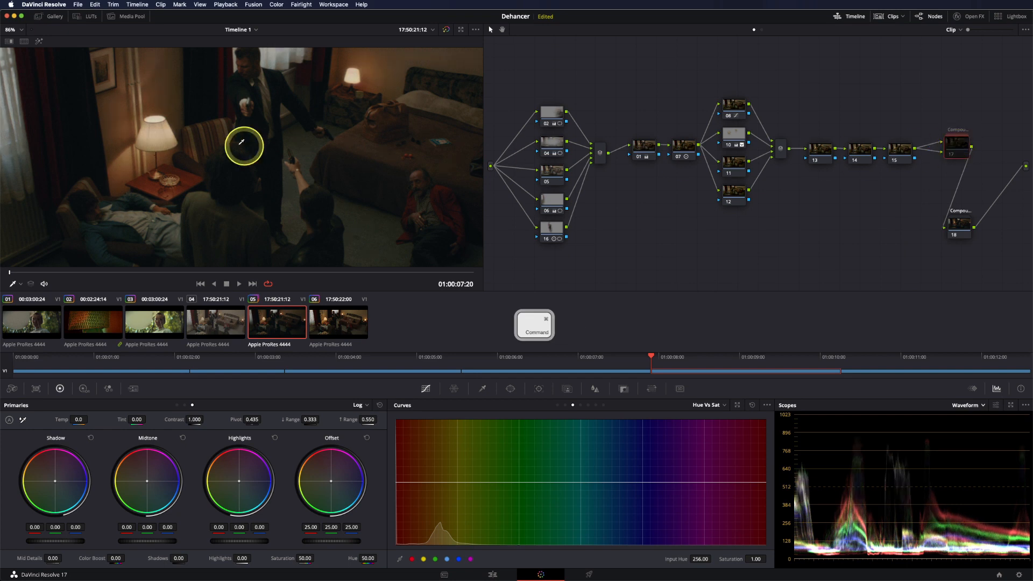
{"action": "scroll", "coordinate": [231, 151], "scroll_direction": "down", "scroll_amount": 2}
{"action": "key", "text": "super+d"}
{"action": "key", "text": "super+d"}
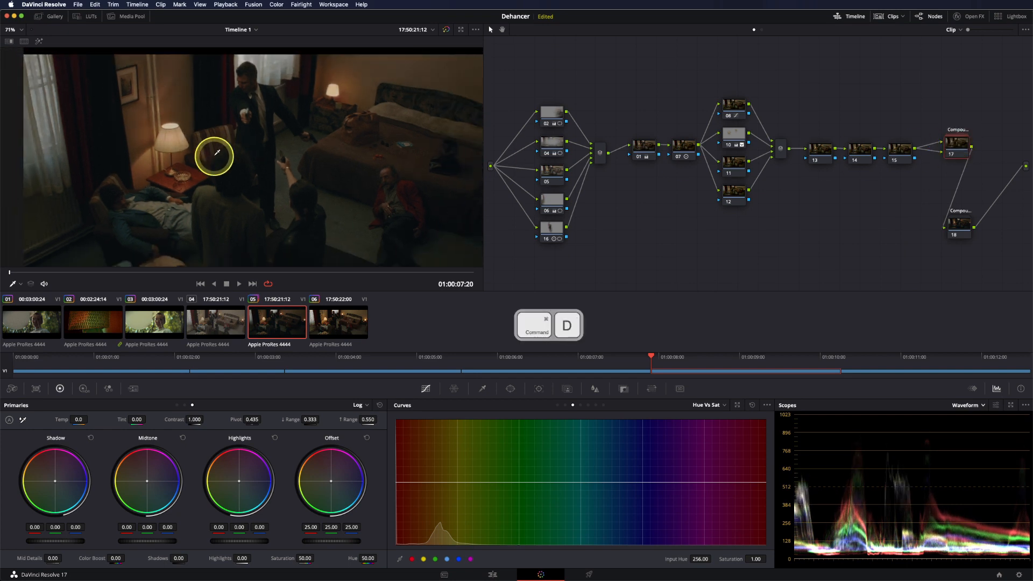
Step: Open compound node 18's internal node tree and examine its node 01, toggling it to compare
{"action": "left_click", "coordinate": [962, 226]}
{"action": "right_click", "coordinate": [959, 228]}
{"action": "left_click", "coordinate": [979, 237]}
{"action": "left_click_drag", "start_coordinate": [716, 250], "coordinate": [718, 256]}
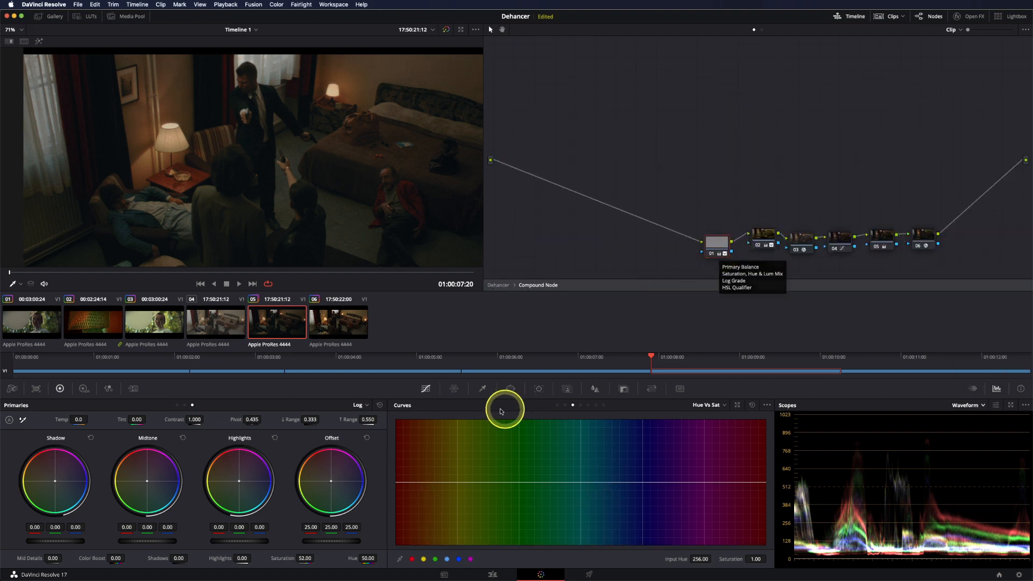
{"action": "key", "text": "super+d"}
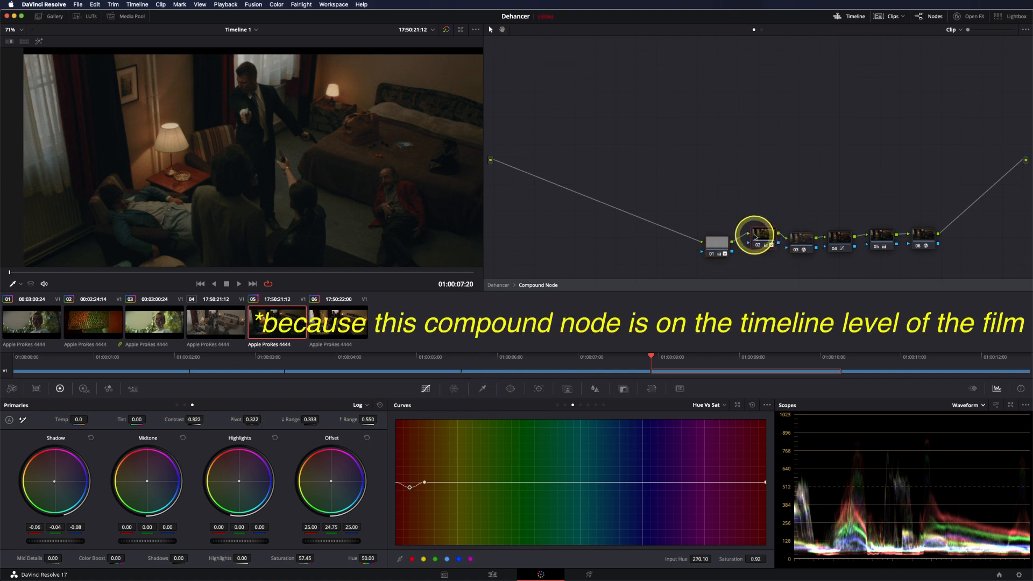
Step: Examine node 02's Log wheels and Hue Vs Sat curve inside the compound node, toggling the node repeatedly to compare
{"action": "key", "text": "super+d"}
{"action": "key", "text": "super+d"}
{"action": "key", "text": "super+d"}
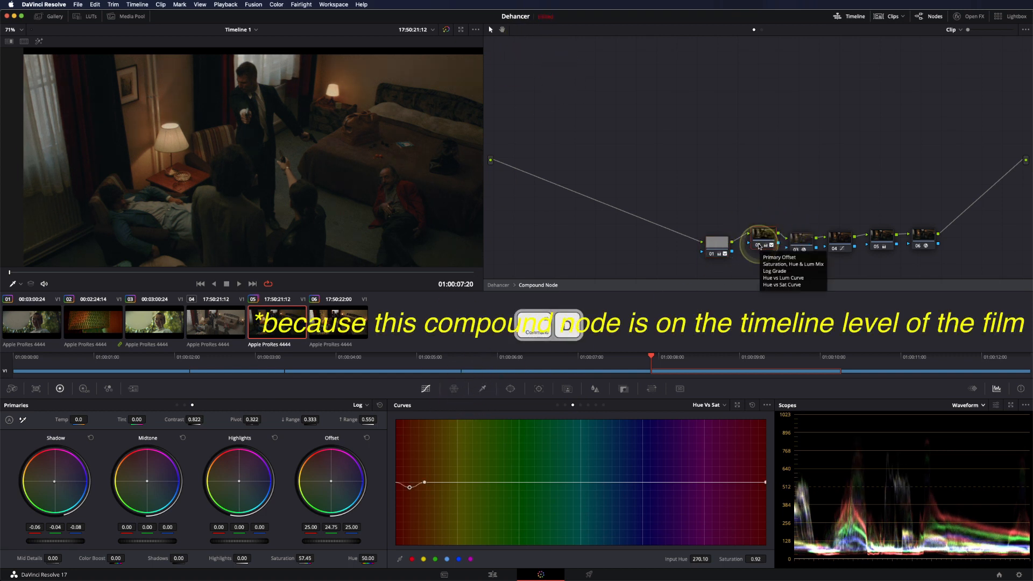
{"action": "key", "text": "super+d"}
{"action": "key", "text": "super+d"}
{"action": "key", "text": "super+d"}
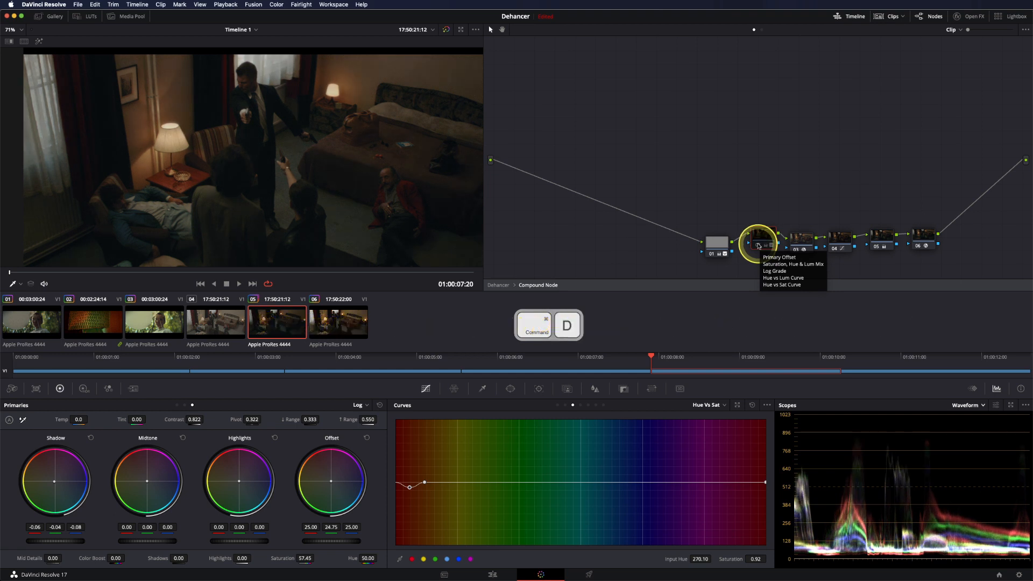
{"action": "key", "text": "super+d"}
{"action": "key", "text": "super+d"}
{"action": "key", "text": "super+d"}
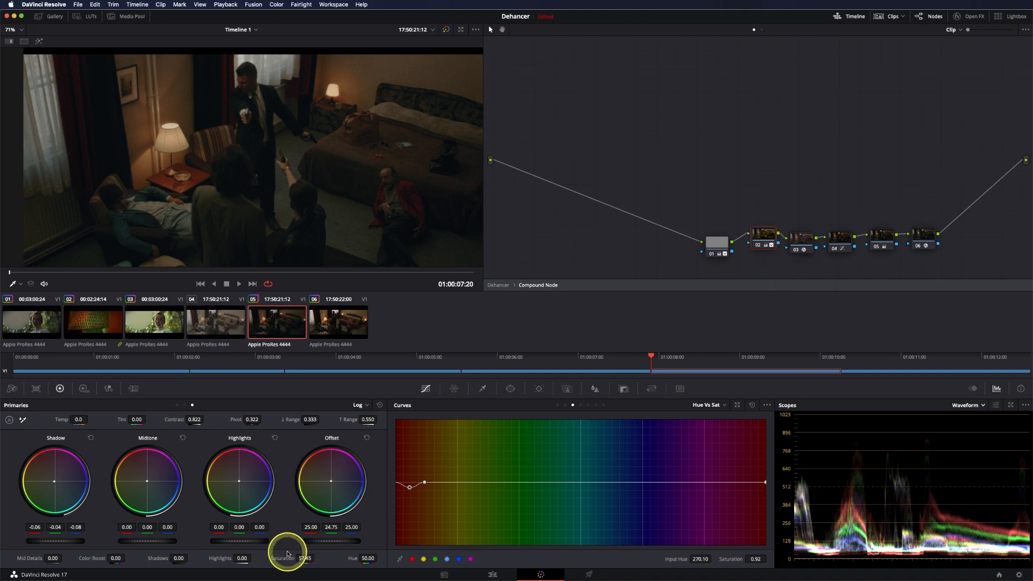
{"action": "left_click", "coordinate": [177, 405]}
Step: Check which effect node 03 carries and toggle the node to compare the image with and without it
{"action": "left_click", "coordinate": [806, 250]}
{"action": "left_click", "coordinate": [979, 16]}
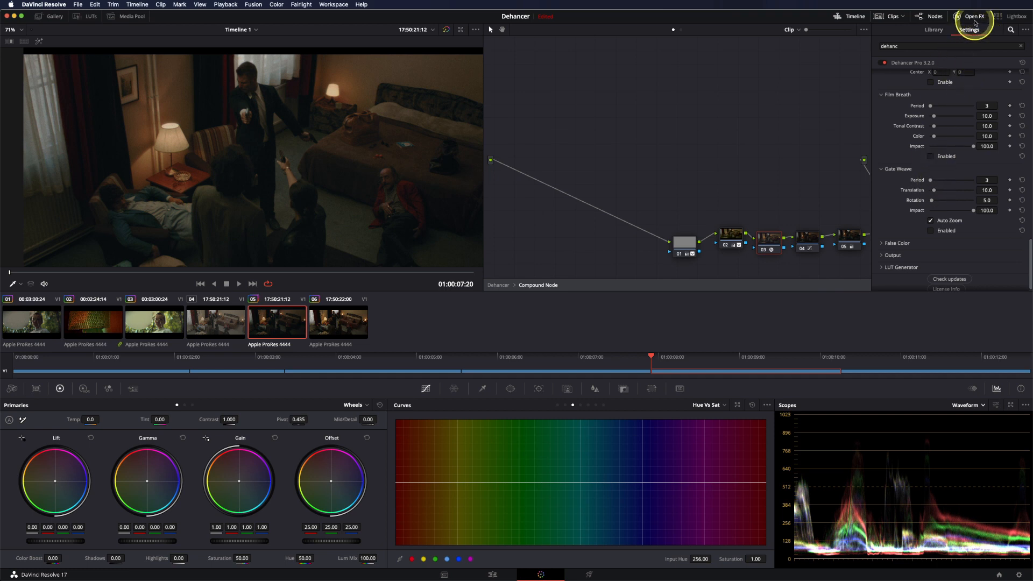
{"action": "left_click", "coordinate": [975, 20]}
{"action": "key", "text": "super+d"}
{"action": "key", "text": "super+d"}
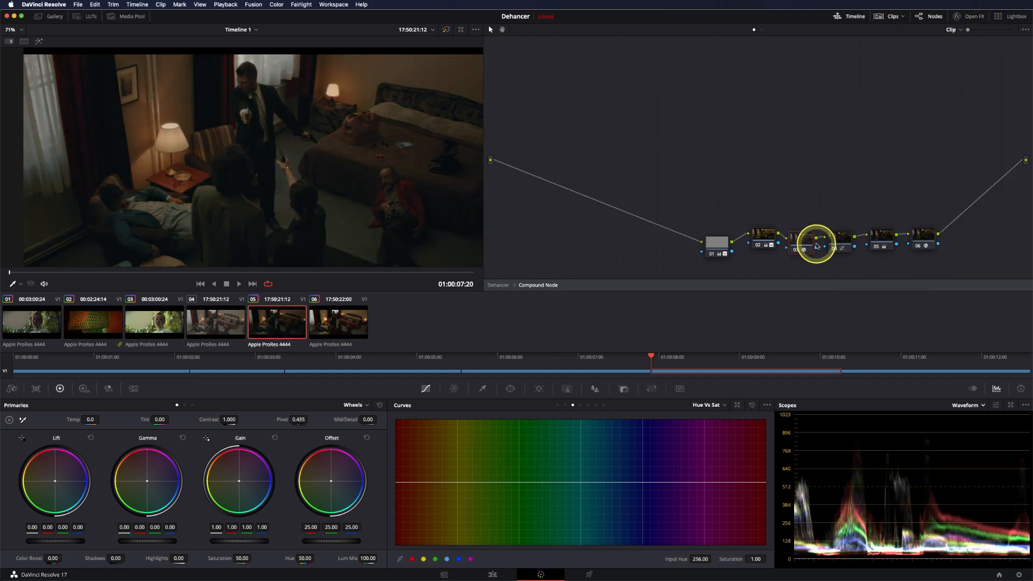
Step: Examine node 03's Dehancer Pro settings, from the Input and Film profile to the Expand, Print and Color Head sections
{"action": "left_click", "coordinate": [975, 16]}
{"action": "scroll", "coordinate": [887, 164], "scroll_direction": "up", "scroll_amount": 5}
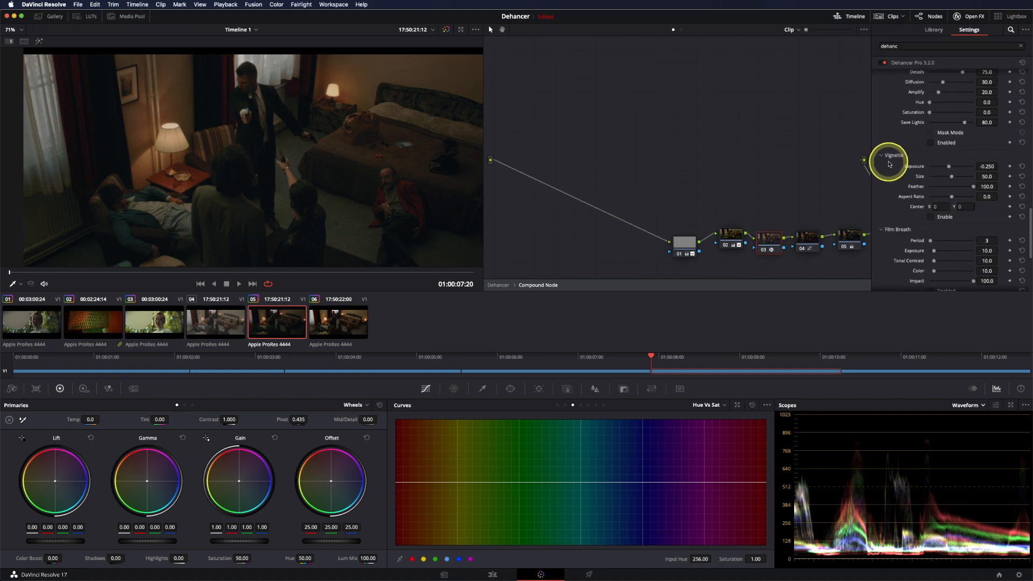
{"action": "scroll", "coordinate": [989, 179], "scroll_direction": "up", "scroll_amount": 5}
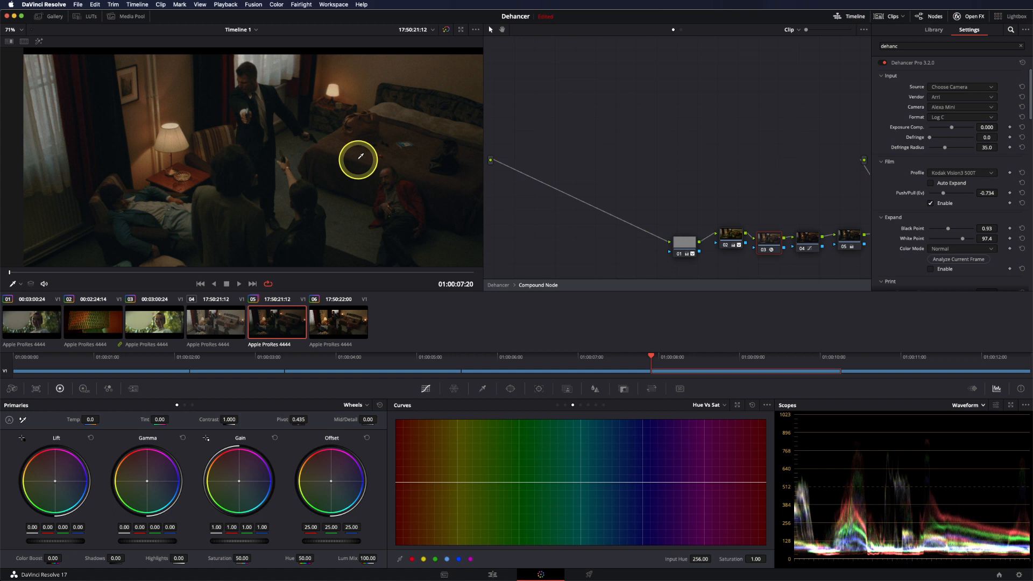
{"action": "scroll", "coordinate": [903, 210], "scroll_direction": "down", "scroll_amount": 10}
{"action": "scroll", "coordinate": [909, 128], "scroll_direction": "up", "scroll_amount": 5}
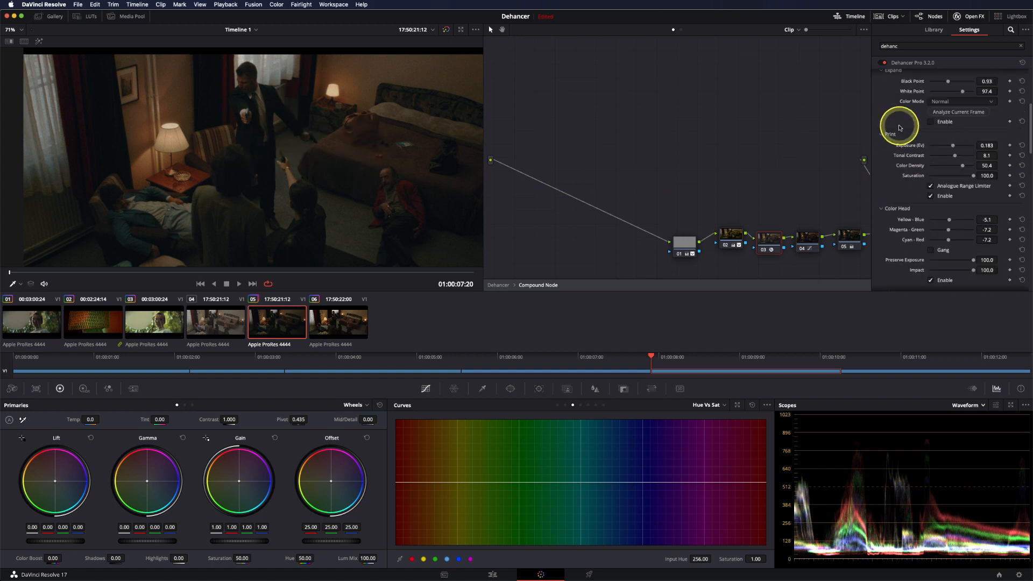
{"action": "scroll", "coordinate": [941, 171], "scroll_direction": "up", "scroll_amount": 2}
{"action": "scroll", "coordinate": [909, 171], "scroll_direction": "up", "scroll_amount": 5}
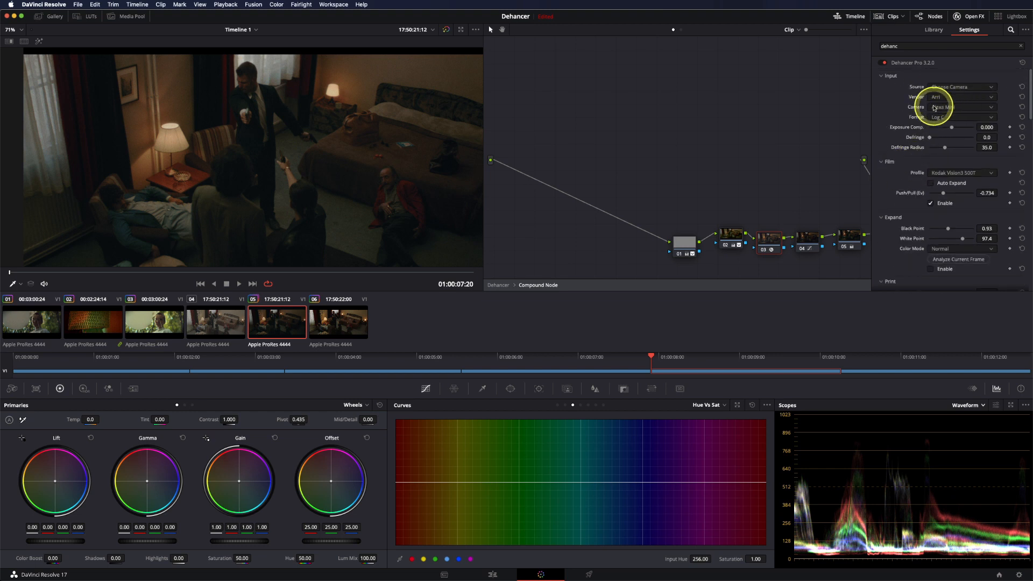
{"action": "left_click", "coordinate": [975, 18]}
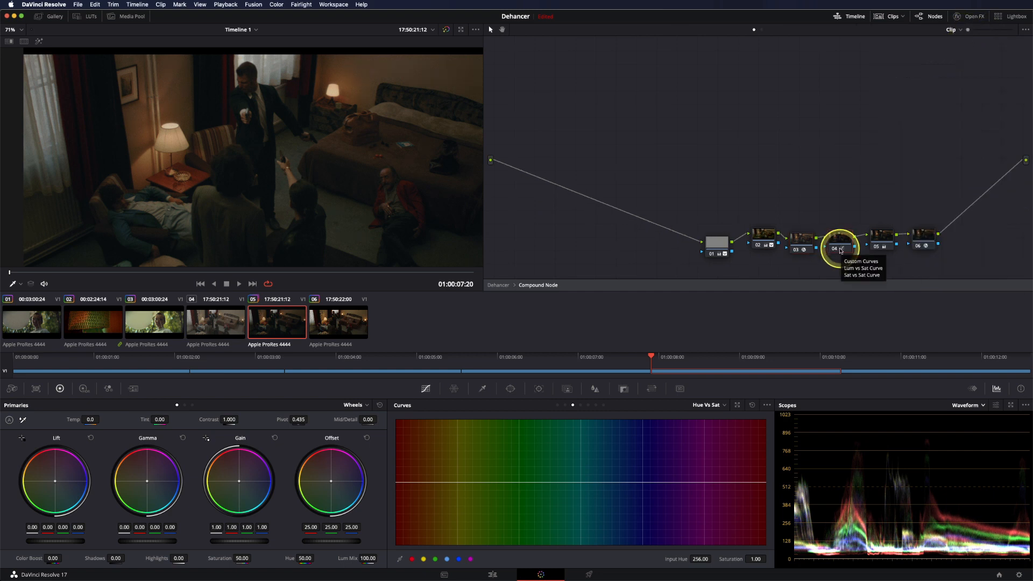
Step: Examine node 04's custom curve and node 05's primary wheels, toggling to compare
{"action": "key", "text": "super+d"}
{"action": "key", "text": "super+d"}
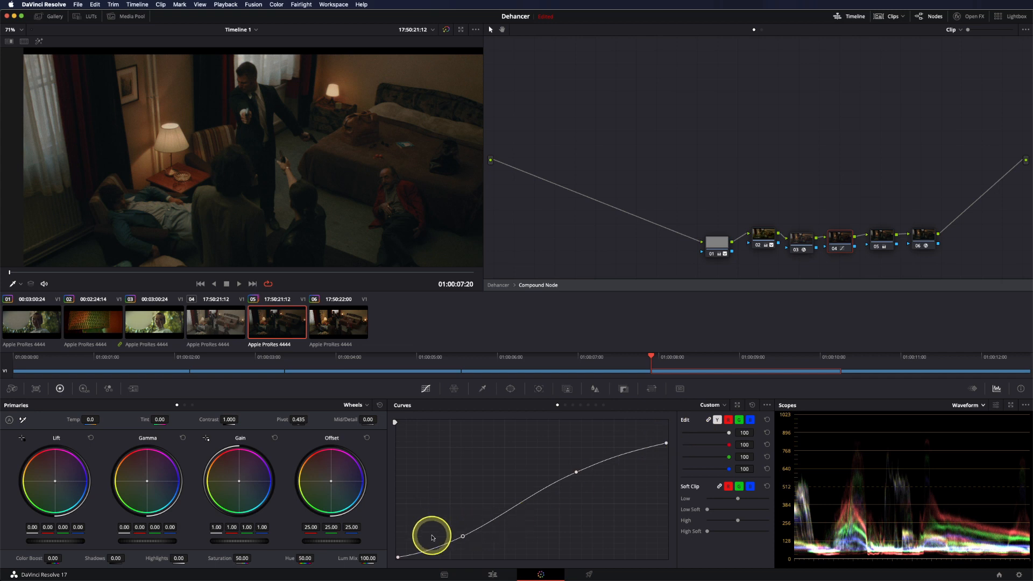
{"action": "key", "text": "super+d"}
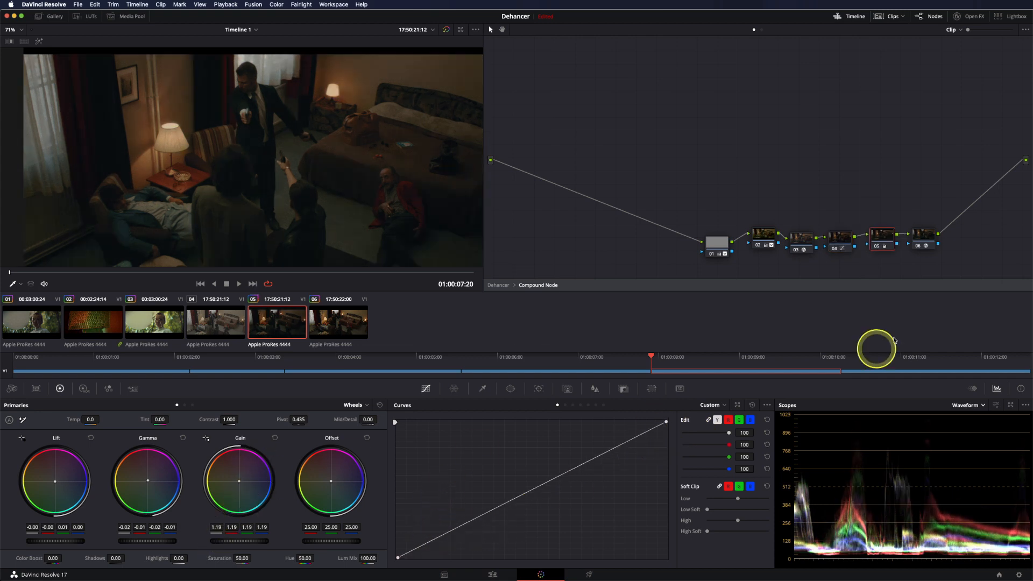
Step: Examine node 06's Dehancer Pro film grain, halation, bloom and gate weave settings, toggling the node to compare
{"action": "left_click", "coordinate": [975, 16]}
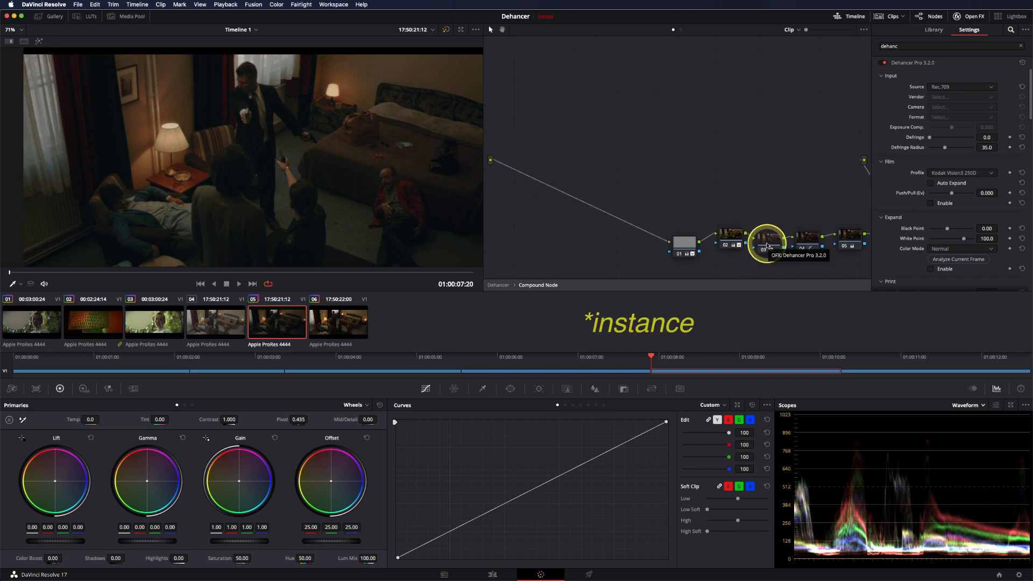
{"action": "scroll", "coordinate": [912, 178], "scroll_direction": "down", "scroll_amount": 10}
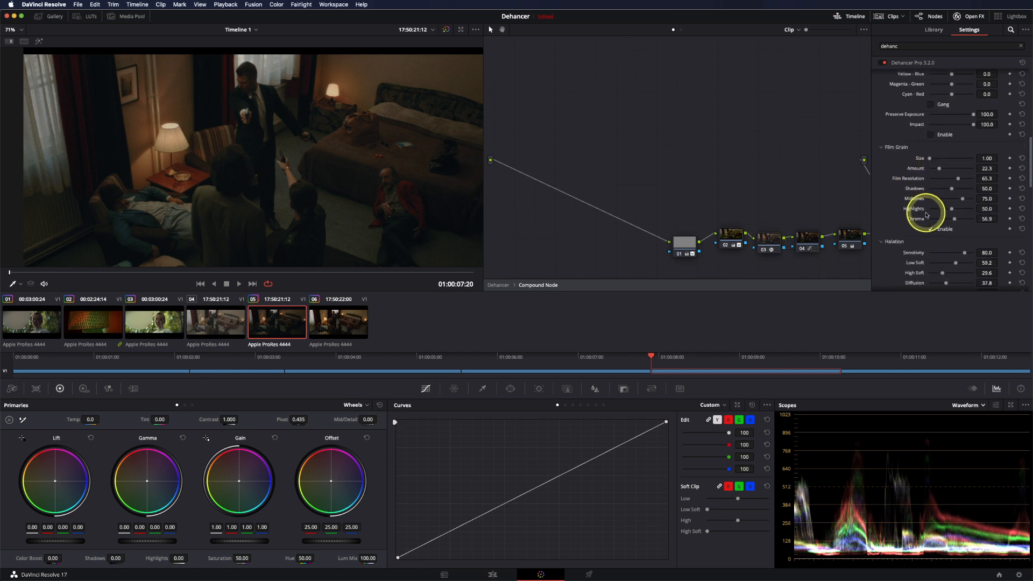
{"action": "scroll", "coordinate": [918, 213], "scroll_direction": "down", "scroll_amount": 5}
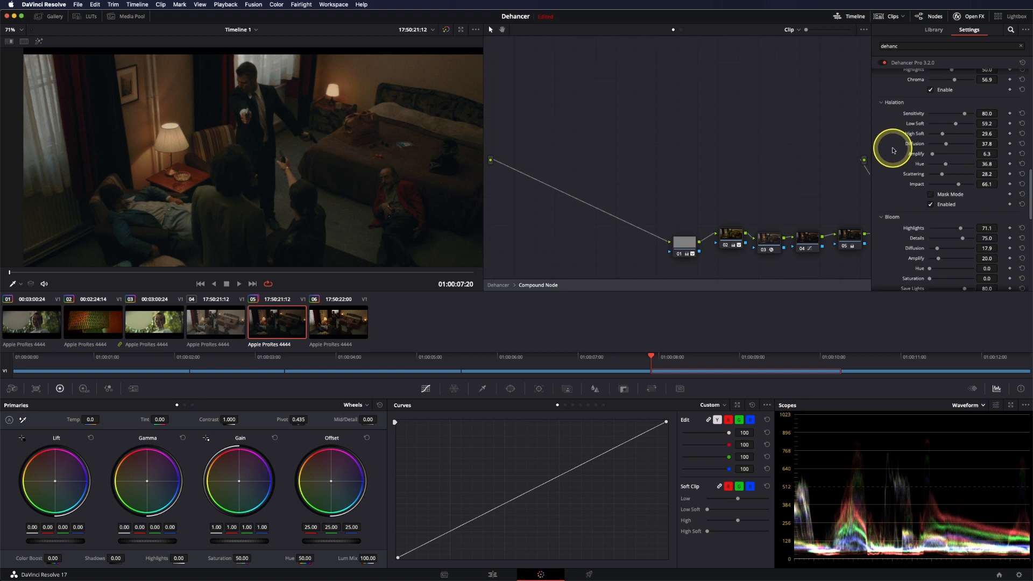
{"action": "key", "text": "super+d"}
{"action": "key", "text": "super+d"}
{"action": "scroll", "coordinate": [909, 184], "scroll_direction": "down", "scroll_amount": 5}
{"action": "scroll", "coordinate": [897, 205], "scroll_direction": "down", "scroll_amount": 8}
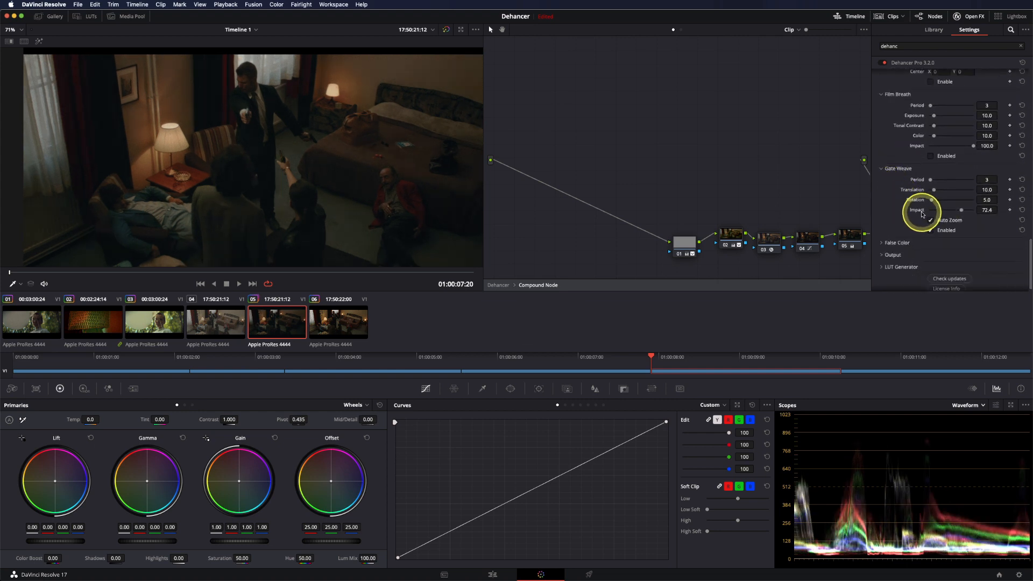
{"action": "key", "text": "super+d"}
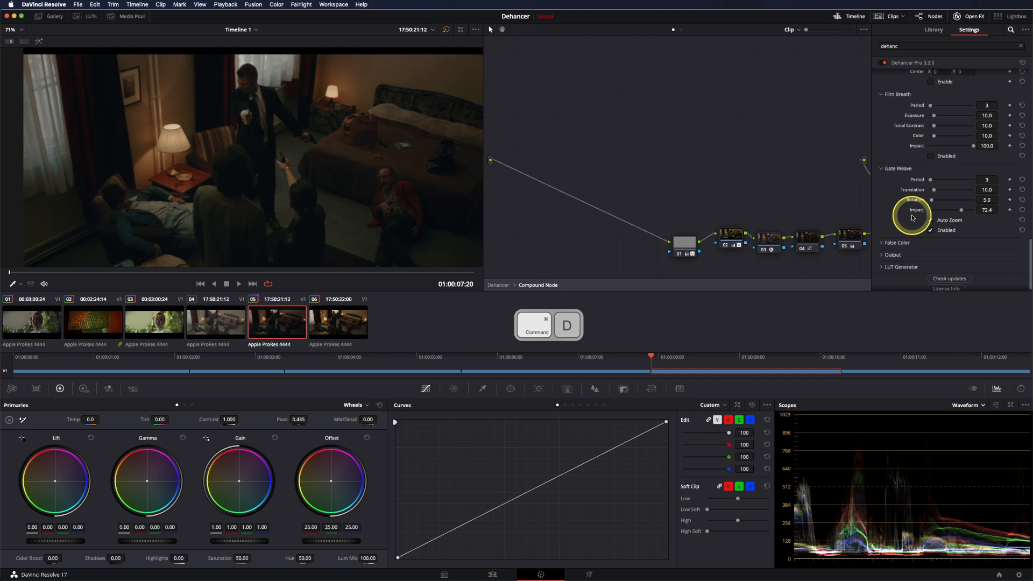
{"action": "left_click", "coordinate": [977, 20]}
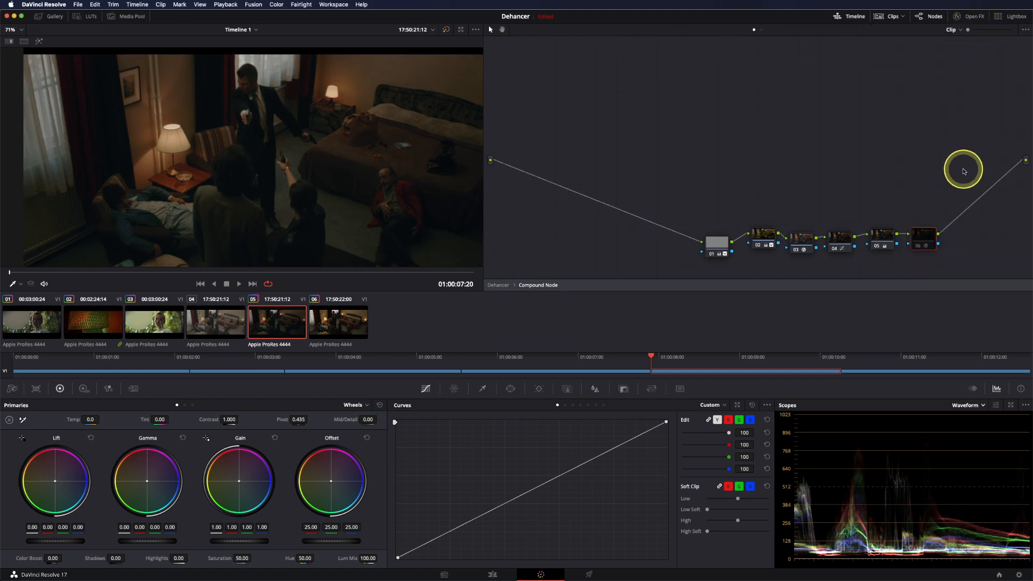
{"action": "key", "text": "d"}
{"action": "left_click", "coordinate": [916, 223]}
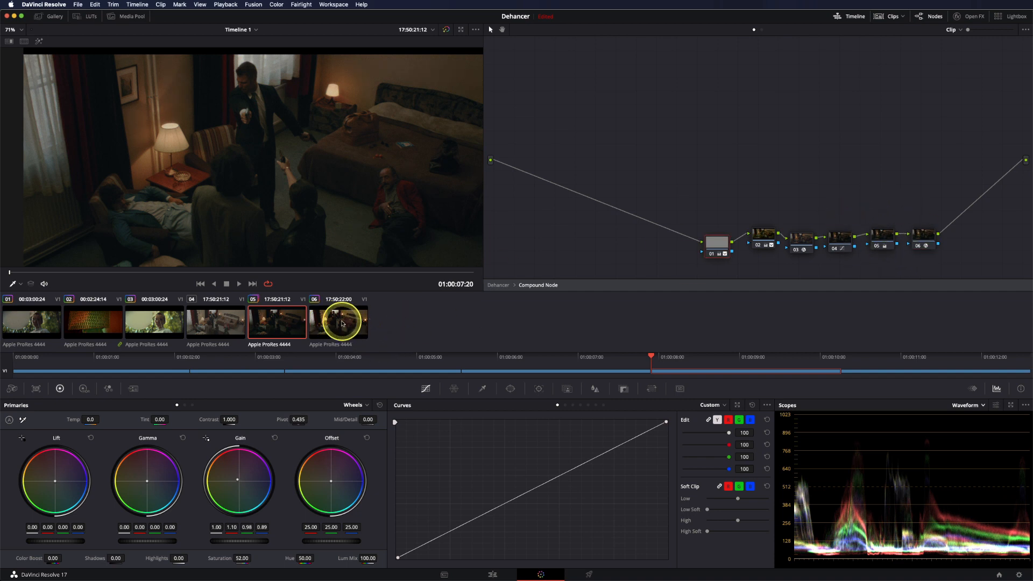
Step: In the sixth clip, add a serial node after node 01 and apply Dehancer Pro 3.2.0 to it
{"action": "left_click", "coordinate": [342, 323]}
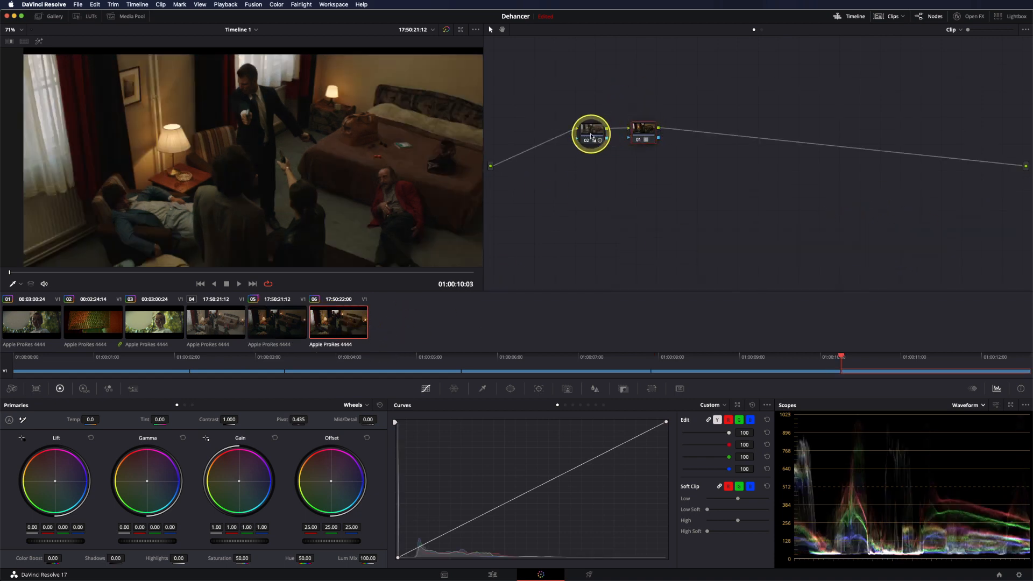
{"action": "left_click_drag", "start_coordinate": [645, 134], "coordinate": [646, 137]}
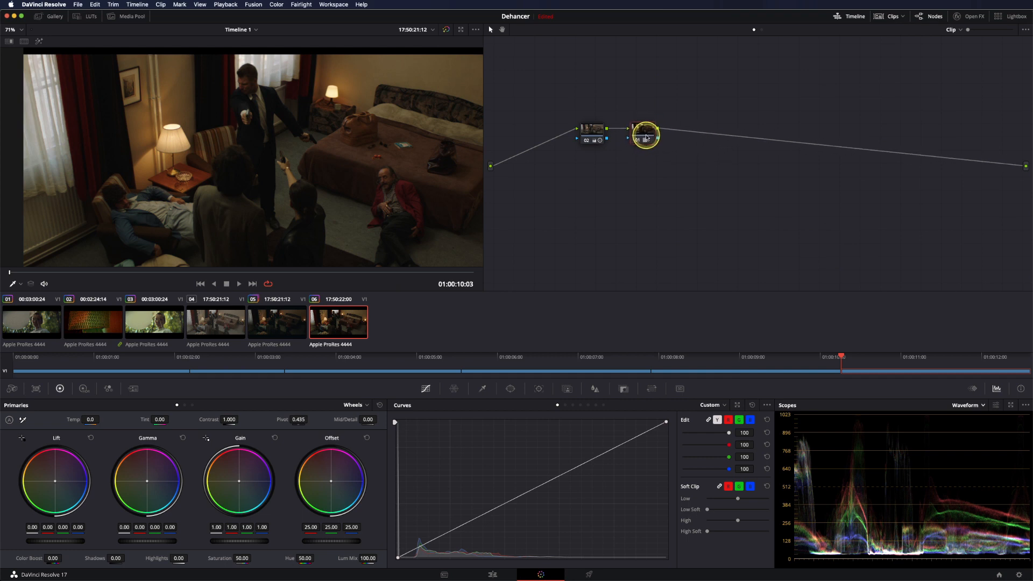
{"action": "left_click", "coordinate": [644, 134]}
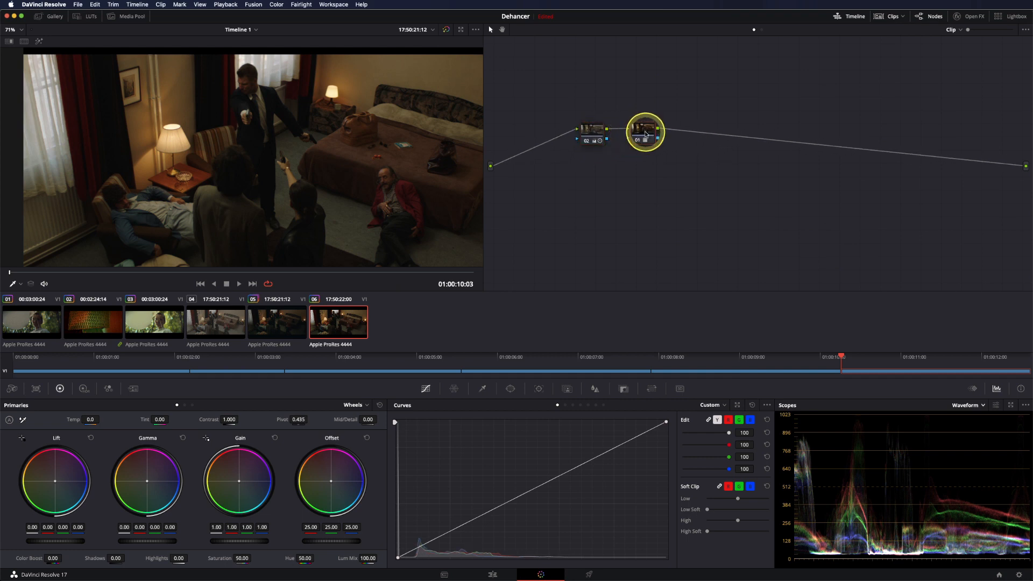
{"action": "right_click", "coordinate": [645, 134]}
{"action": "mouse_move", "coordinate": [667, 174]}
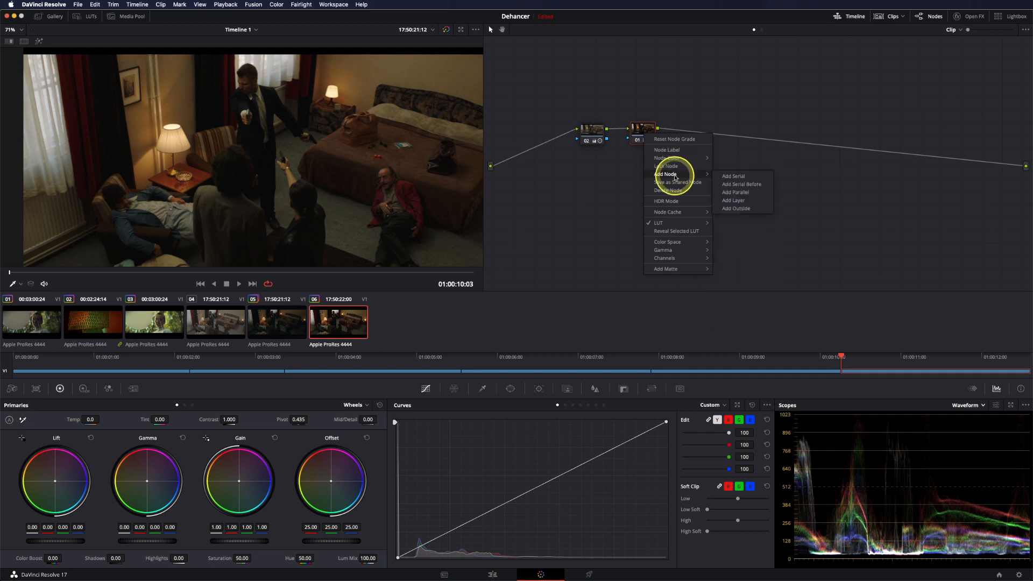
{"action": "left_click", "coordinate": [735, 176]}
{"action": "left_click", "coordinate": [966, 17]}
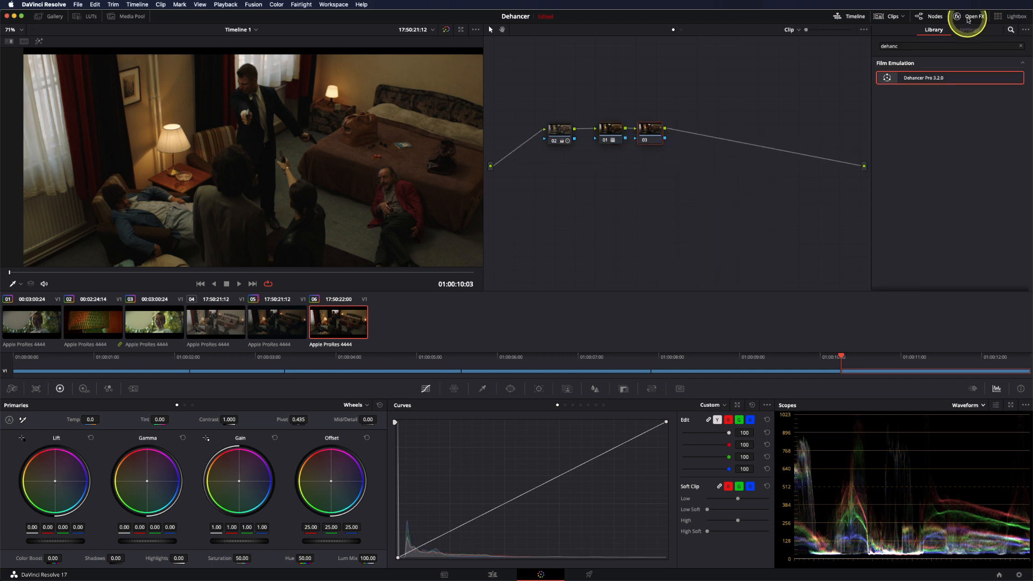
{"action": "left_click_drag", "start_coordinate": [930, 79], "coordinate": [657, 142]}
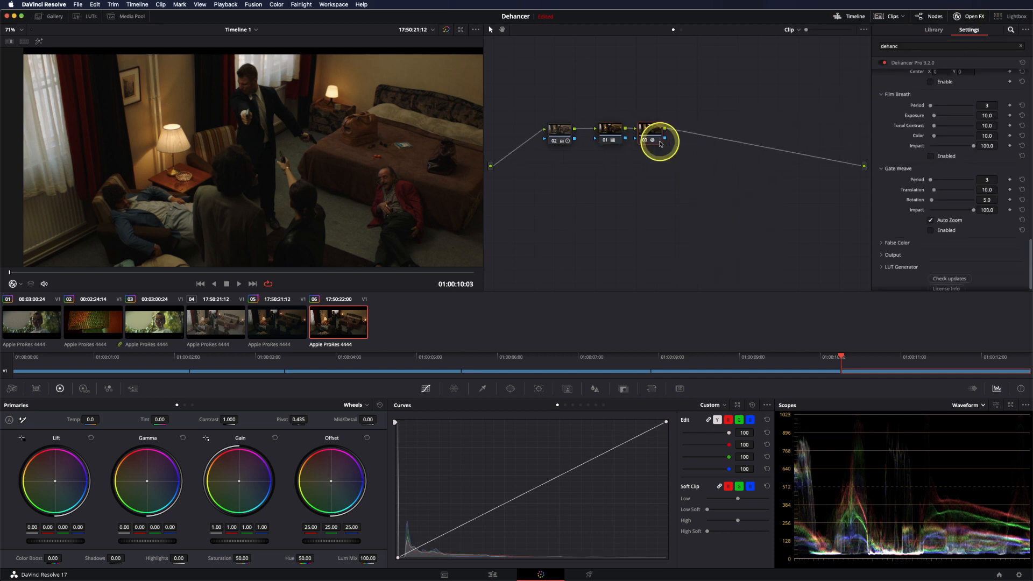
Step: Disable the Film, Expand and Print sections of the new node's Dehancer Pro effect
{"action": "scroll", "coordinate": [903, 106], "scroll_direction": "up", "scroll_amount": 10}
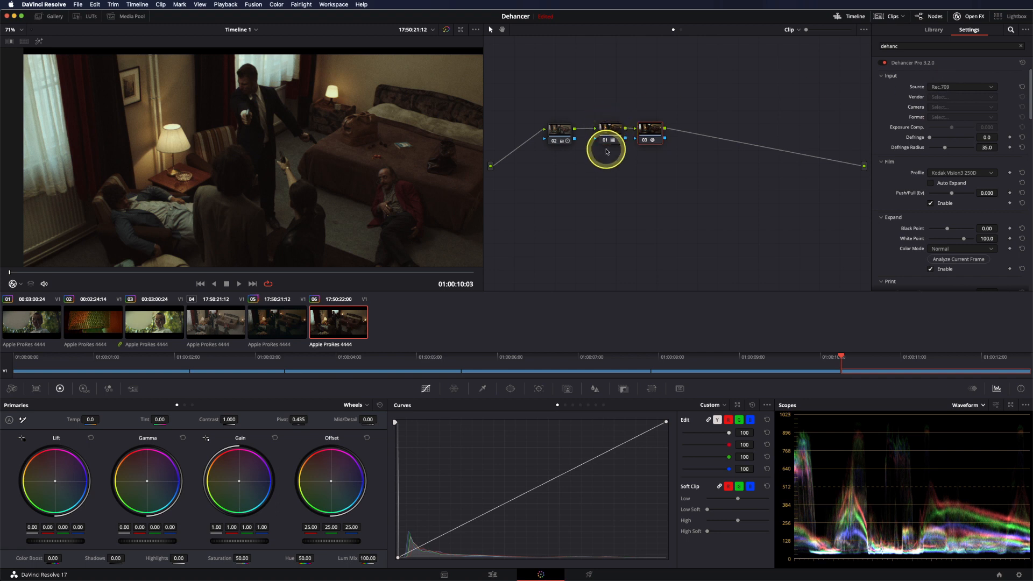
{"action": "left_click", "coordinate": [930, 203]}
{"action": "scroll", "coordinate": [920, 215], "scroll_direction": "down", "scroll_amount": 1}
{"action": "left_click", "coordinate": [930, 259]}
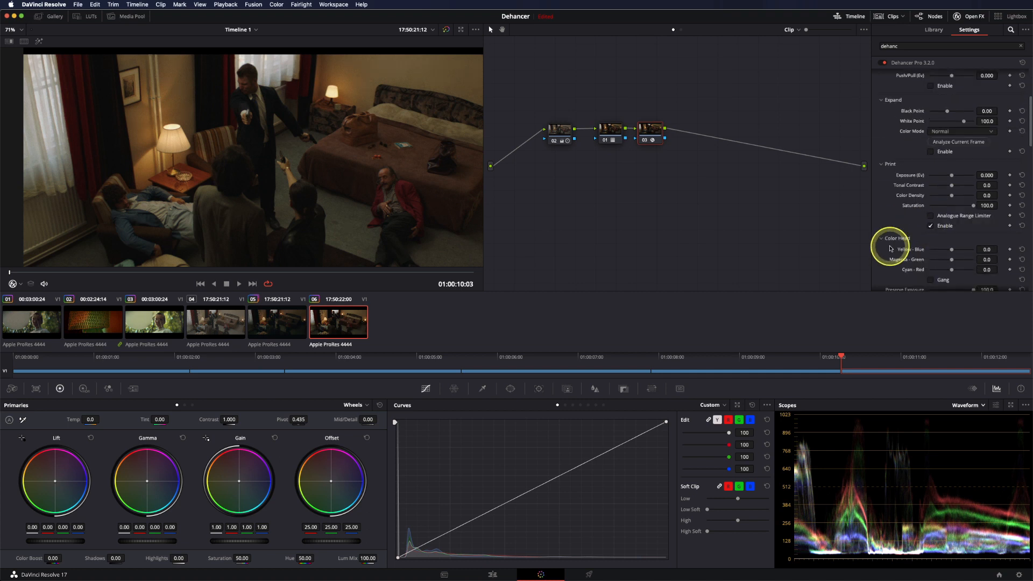
{"action": "scroll", "coordinate": [929, 242], "scroll_direction": "down", "scroll_amount": 8}
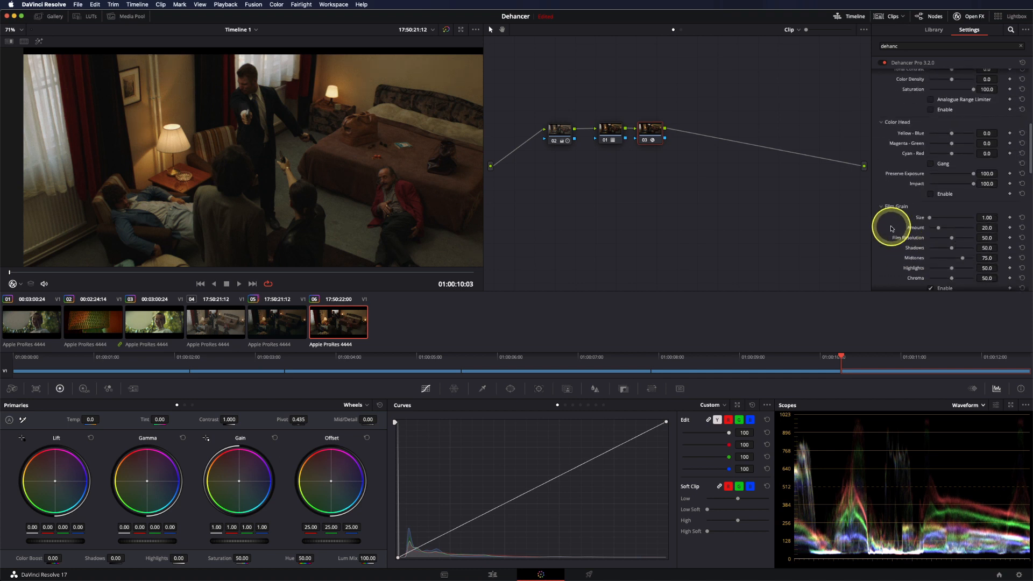
Step: Set Dehancer's Film Grain size to 4.33 and toggle node 03 to compare the result
{"action": "scroll", "coordinate": [909, 215], "scroll_direction": "down", "scroll_amount": 4}
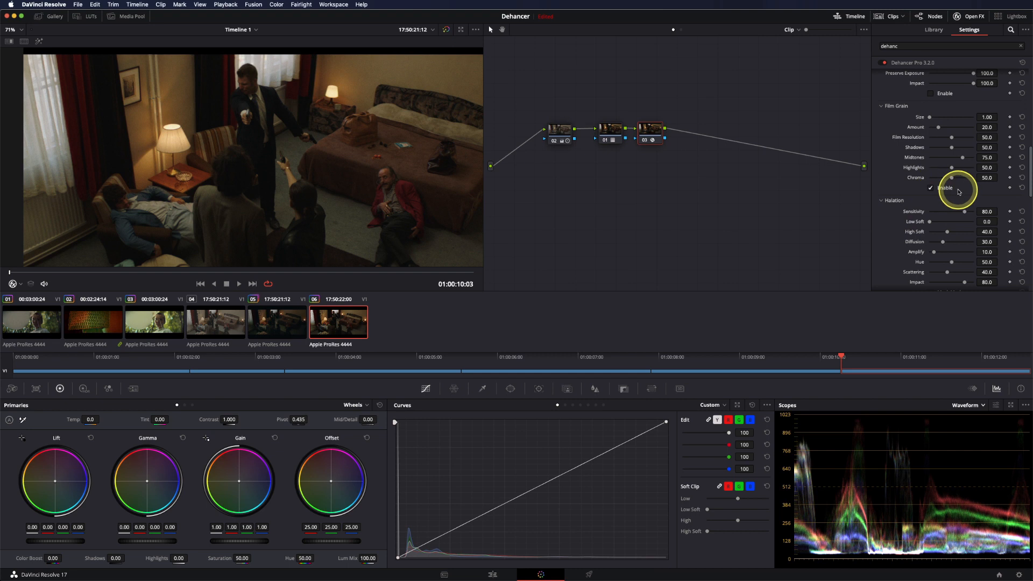
{"action": "left_click_drag", "start_coordinate": [929, 117], "coordinate": [942, 118]}
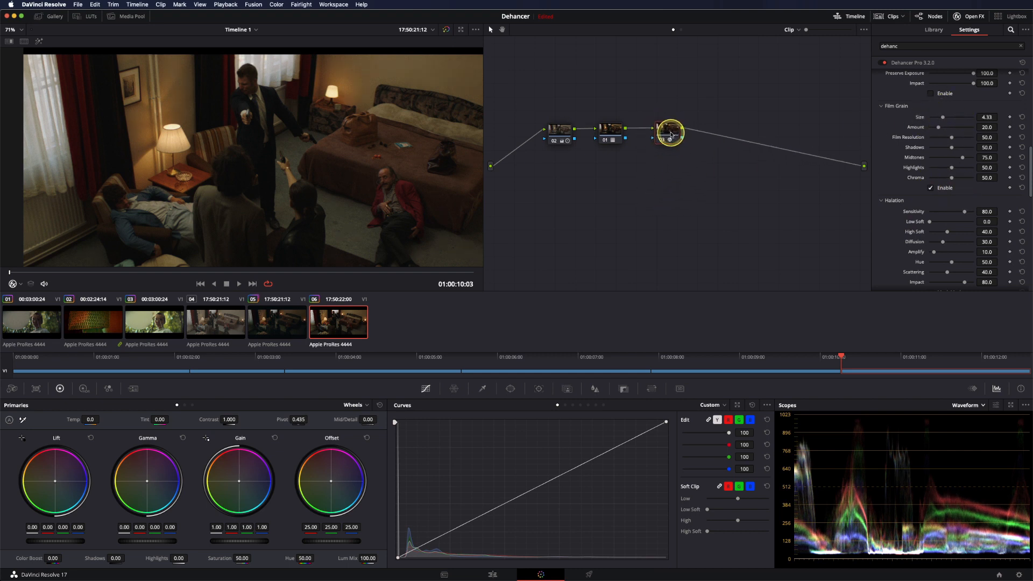
{"action": "key", "text": "super+d"}
{"action": "key", "text": "super+d"}
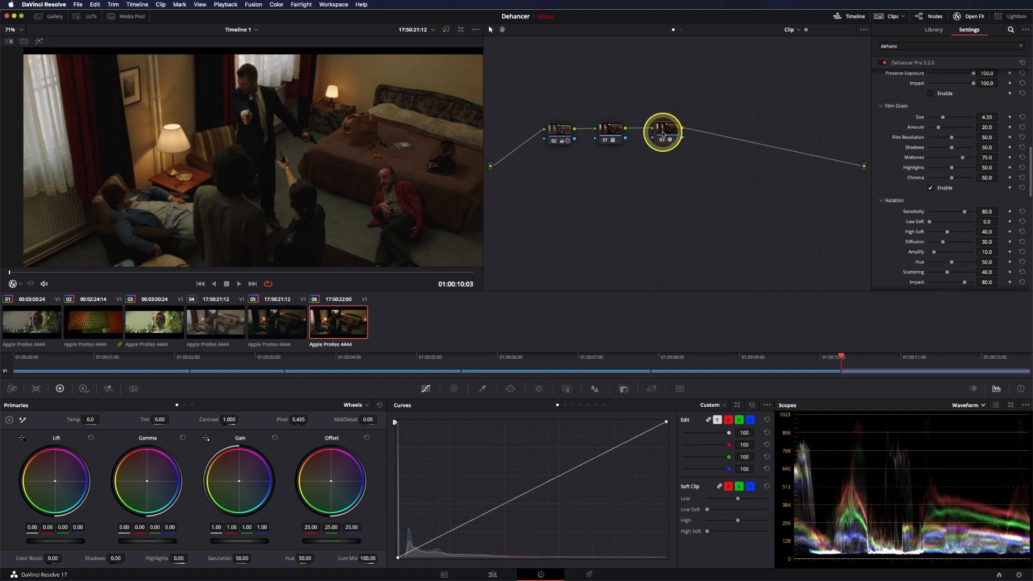